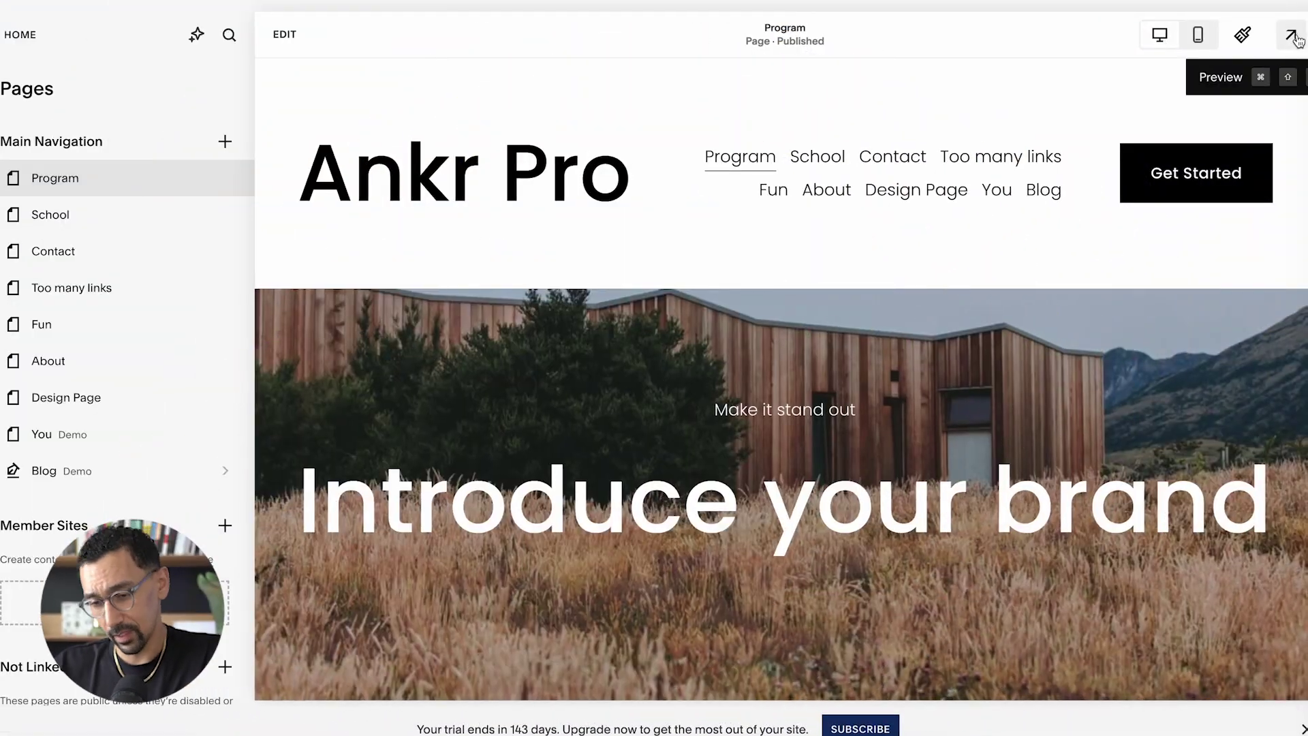
left_click(1276, 35)
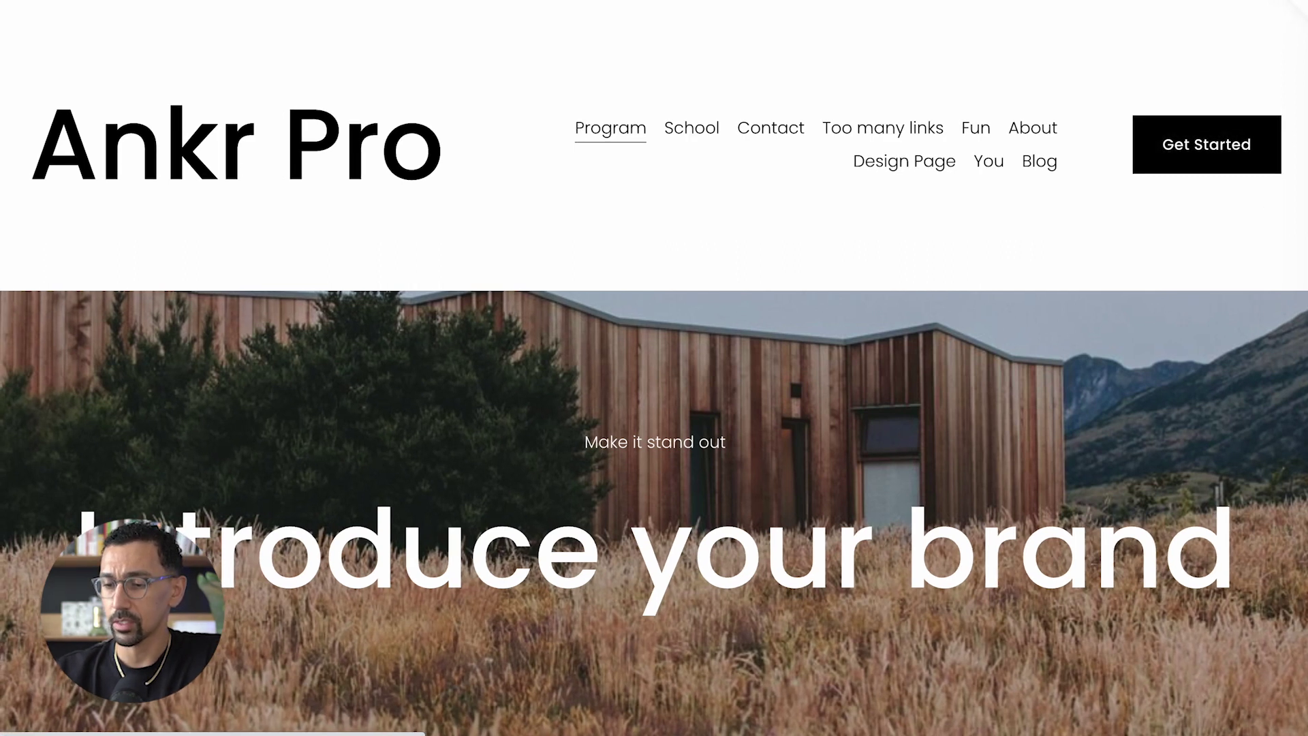
key("Escape")
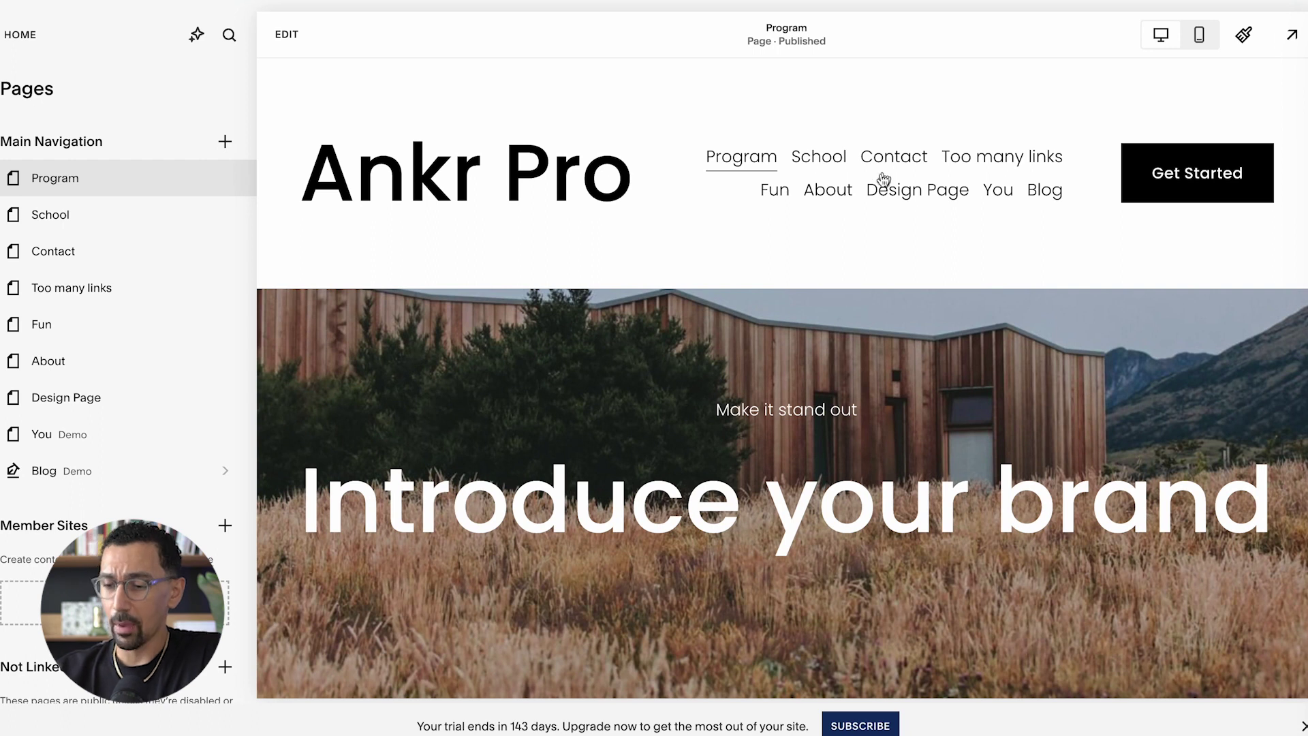
- In the site header's Desktop settings, drag Vertical Padding down to 1vw
left_click(286, 36)
mouse_move(605, 193)
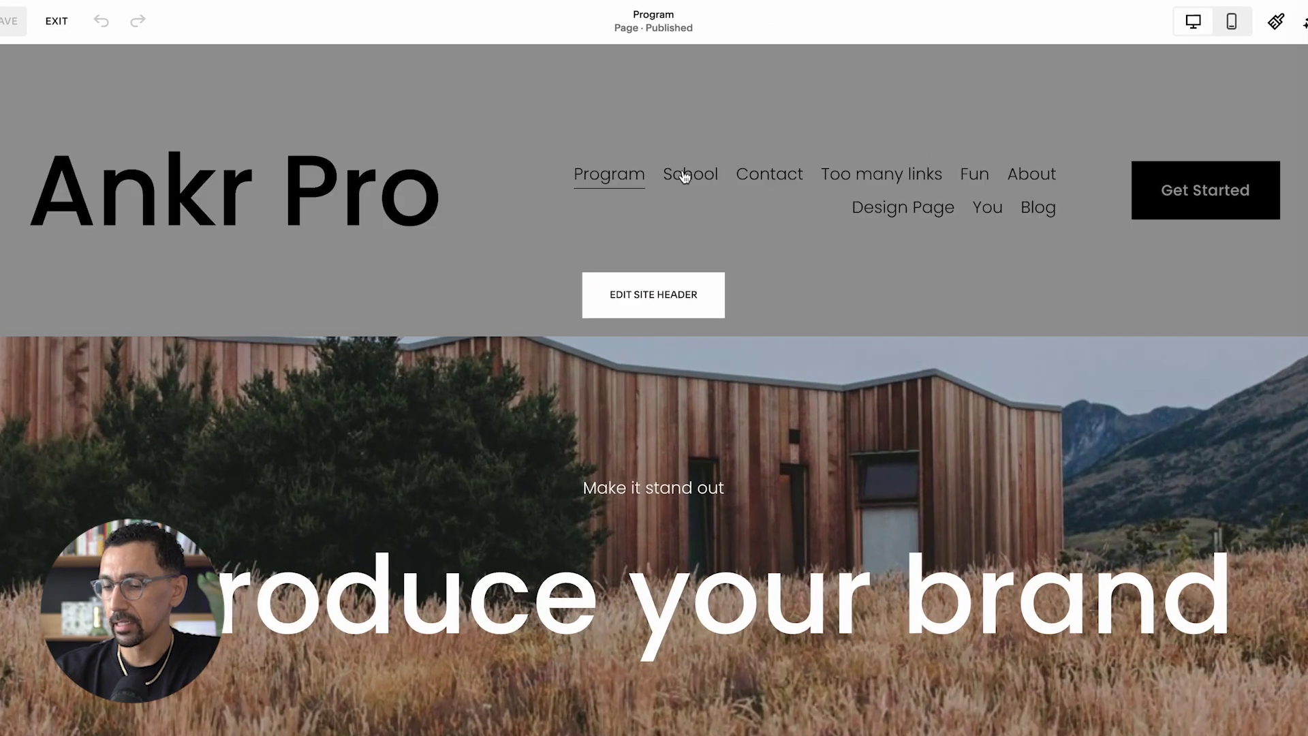
left_click(650, 309)
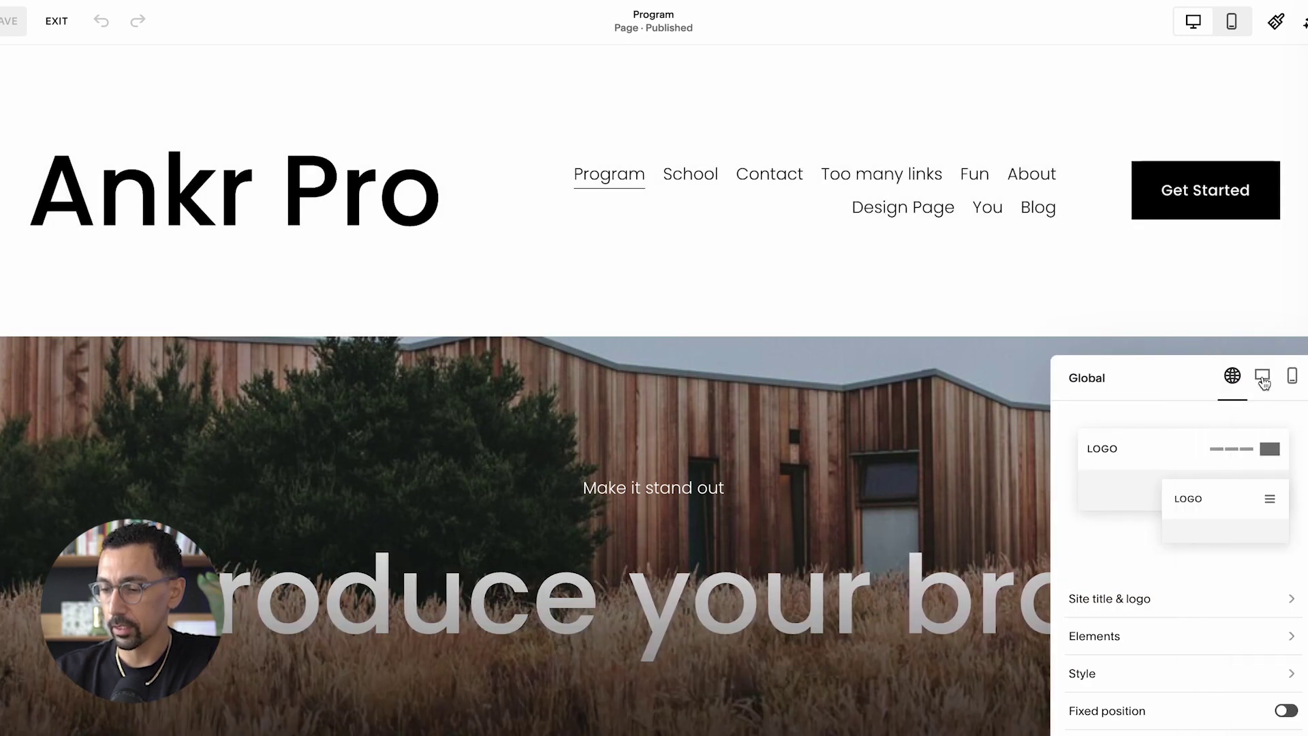
left_click_drag(1188, 356, 1095, 166)
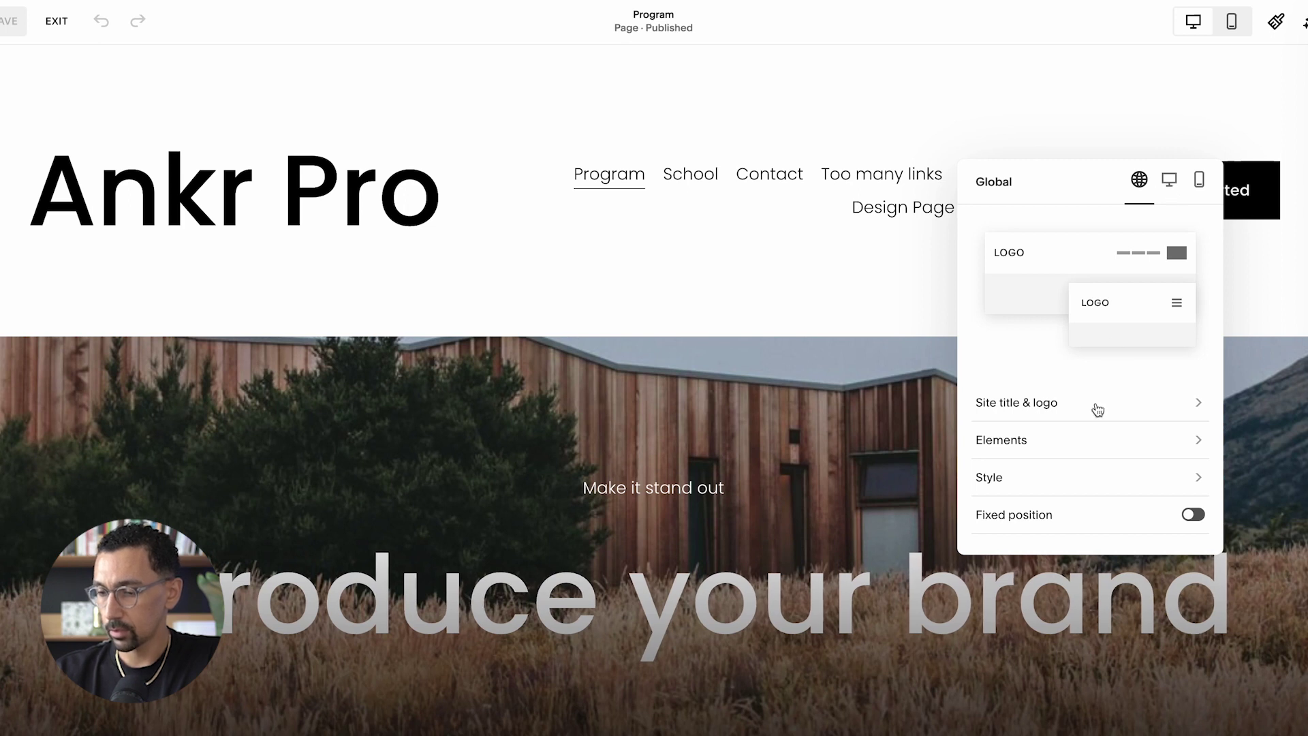
left_click(1170, 182)
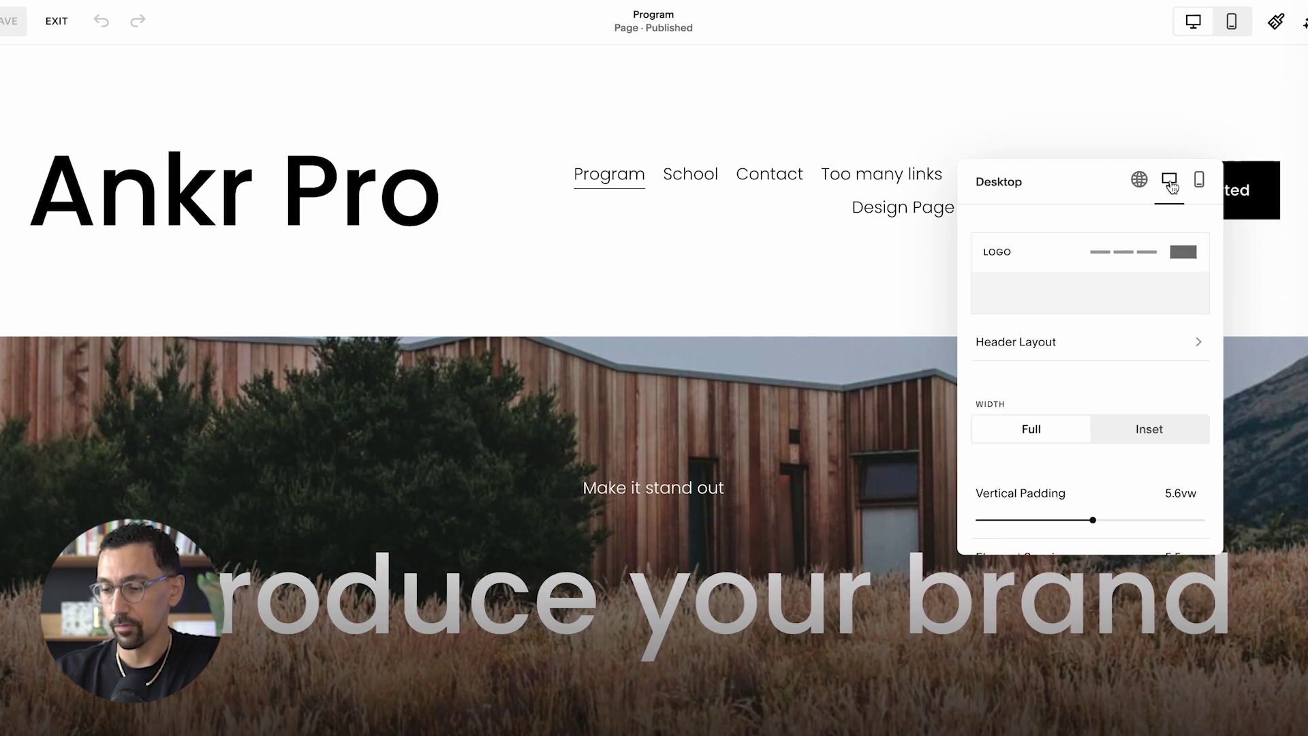
scroll(1059, 381, "down", 2)
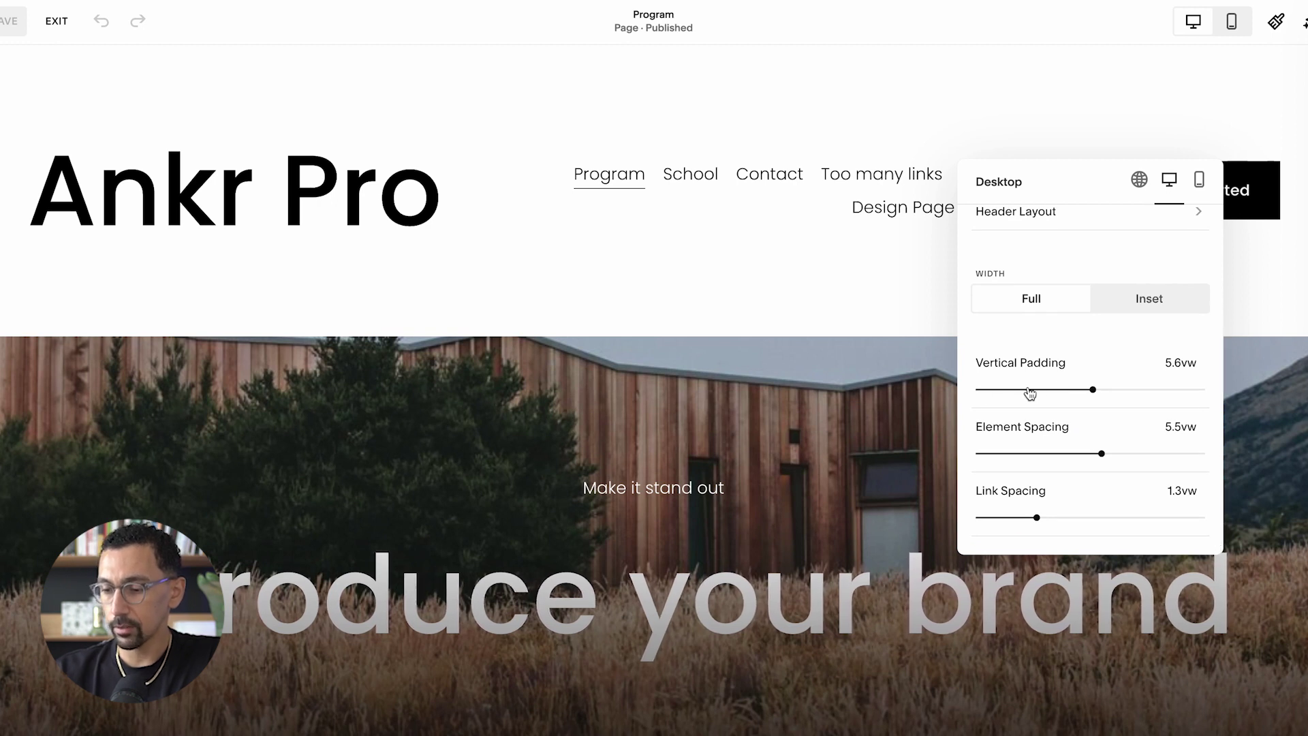
left_click_drag(1092, 389, 969, 396)
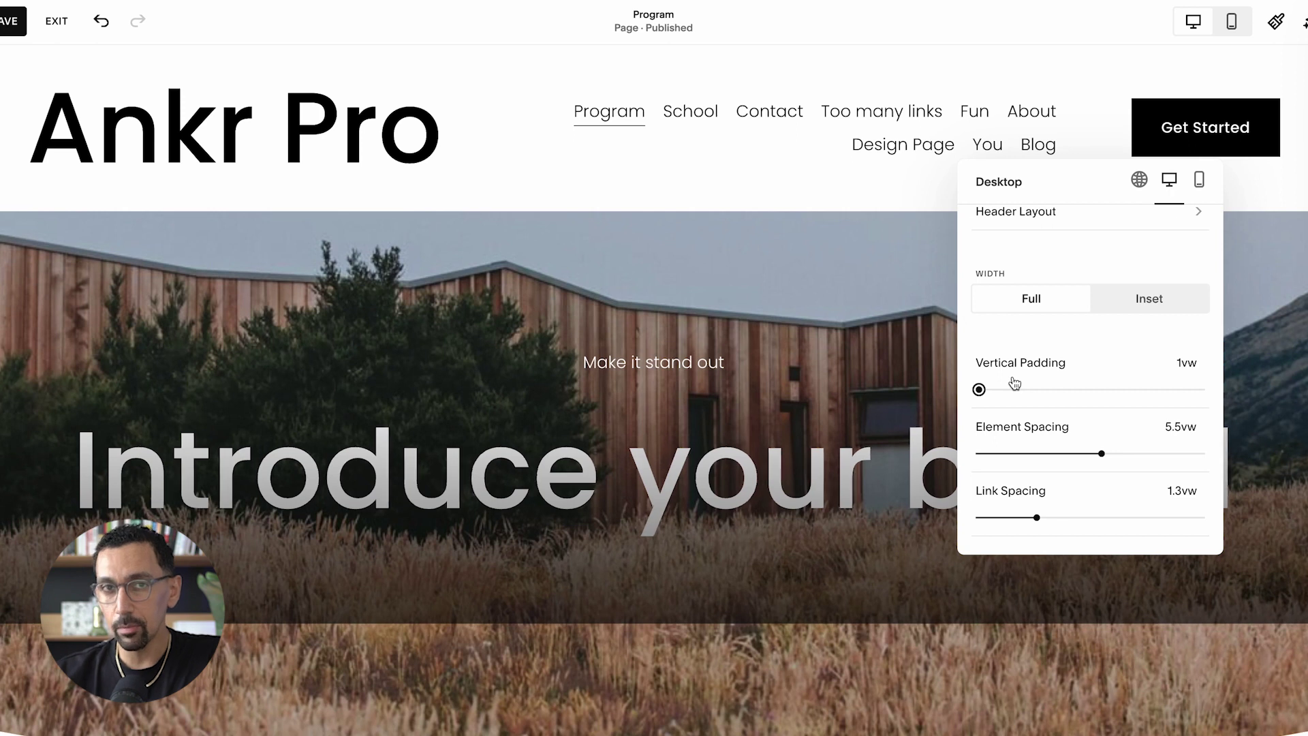
scroll(1033, 386, "up", 2)
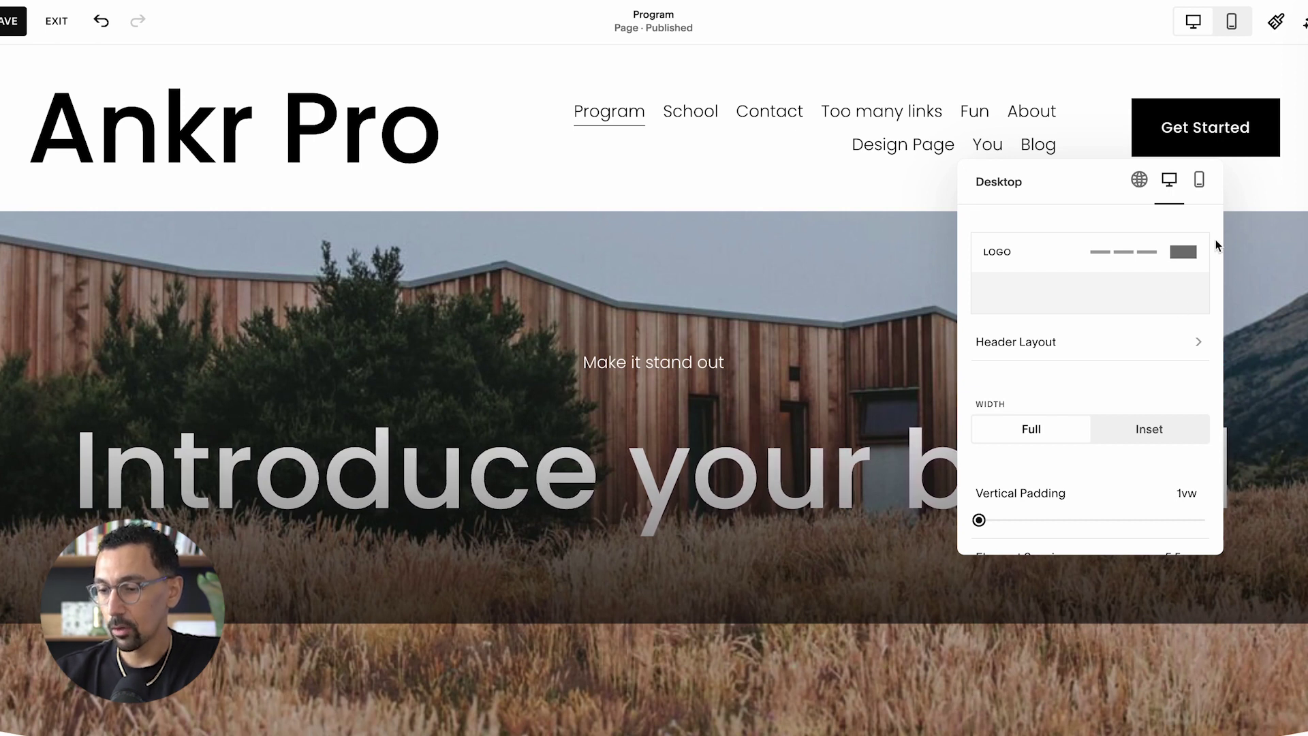
- Switch to Global header options and browse the Site title & logo upload fields
left_click(1139, 181)
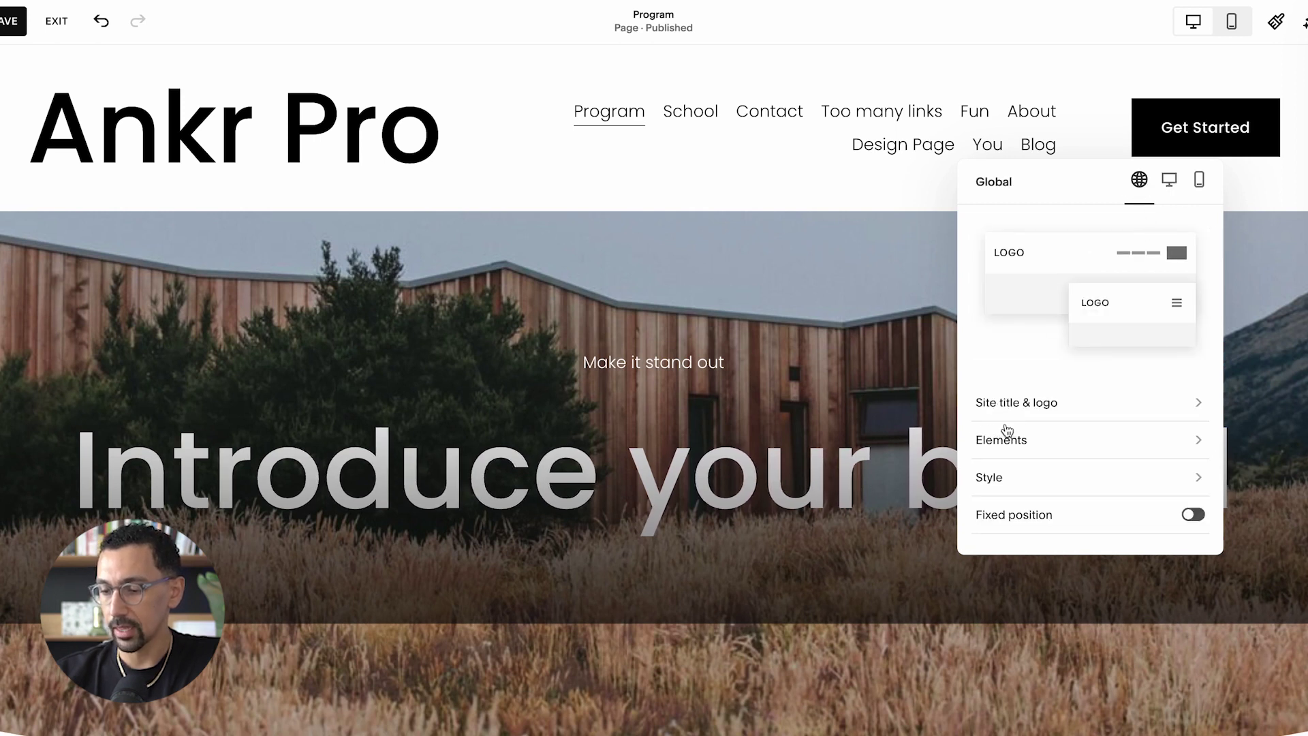
left_click(1023, 404)
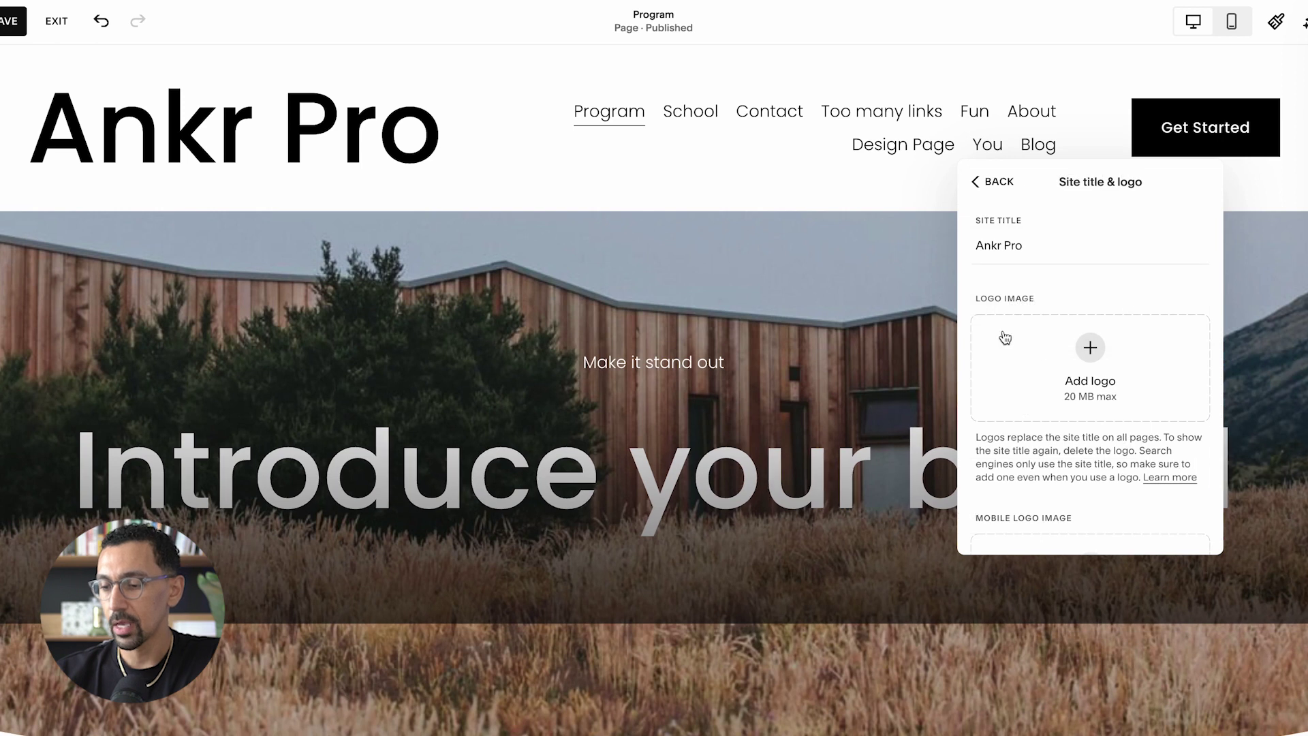
scroll(1035, 375, "down", 2)
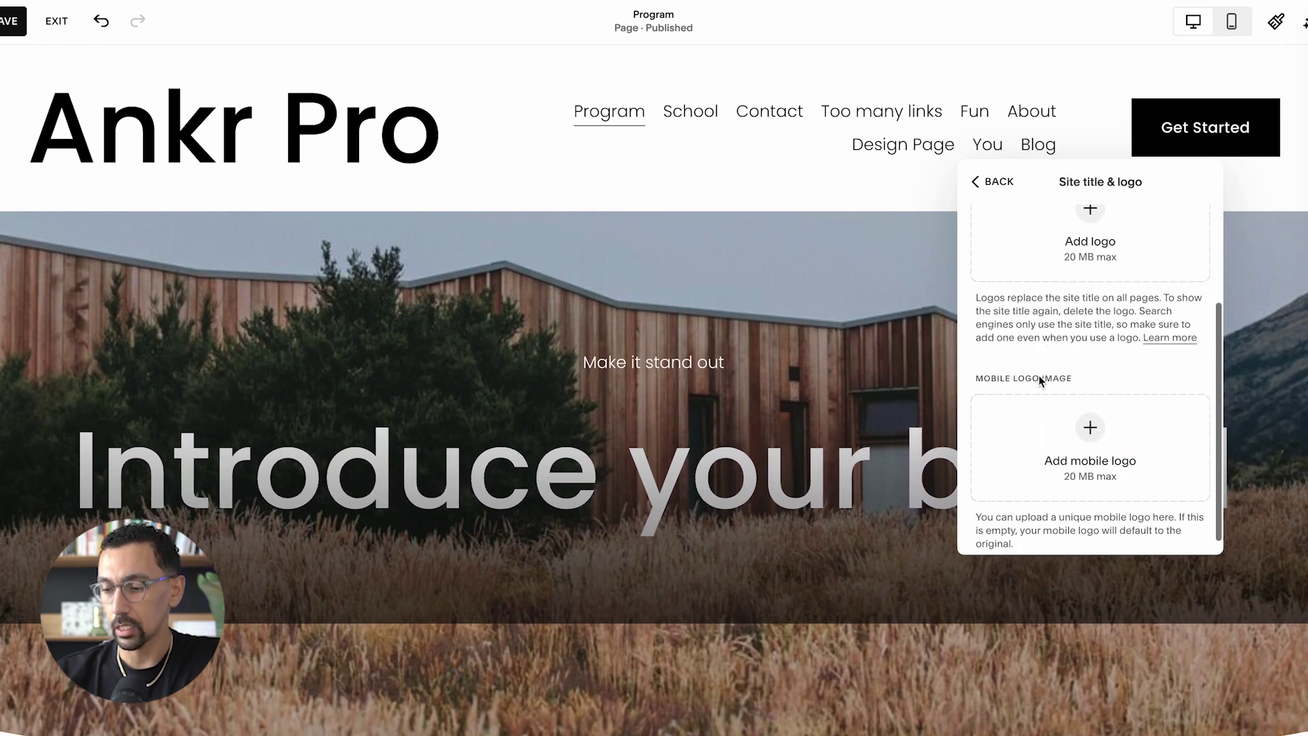
scroll(1043, 382, "up", 2)
scroll(1072, 307, "down", 2)
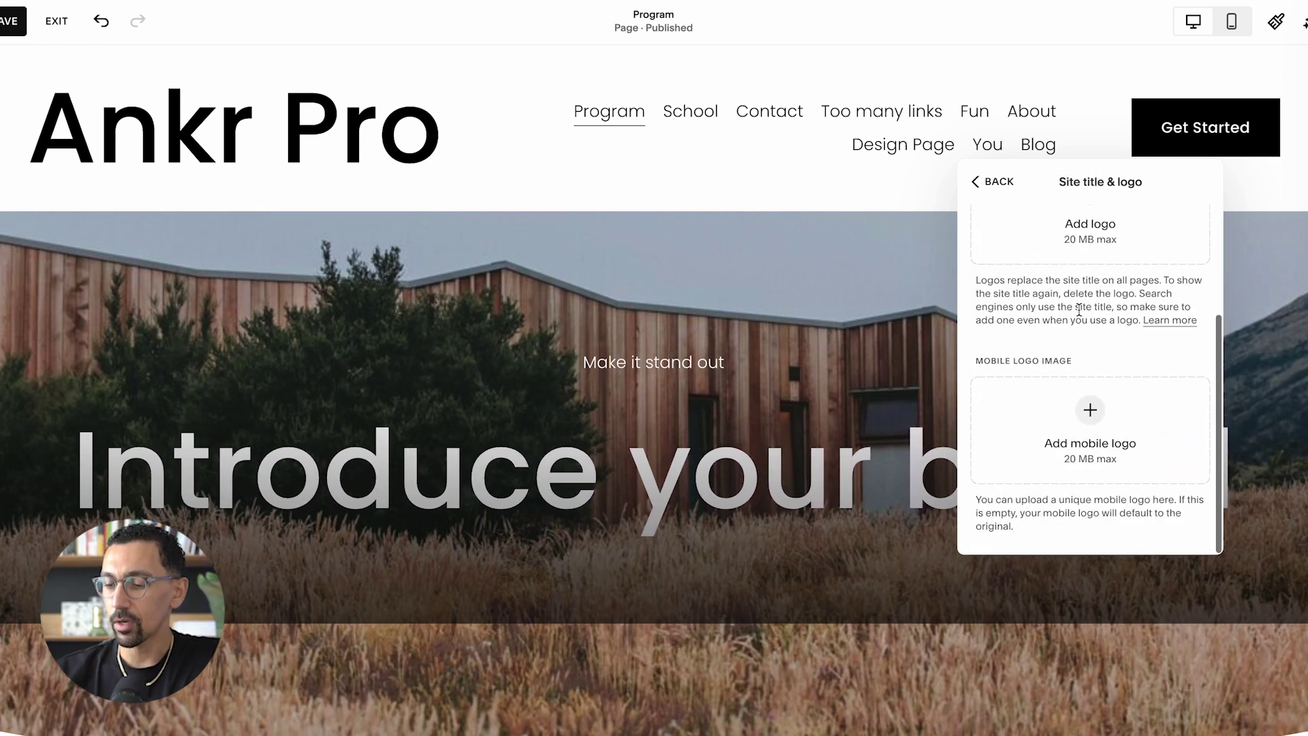
scroll(1131, 285, "up", 1)
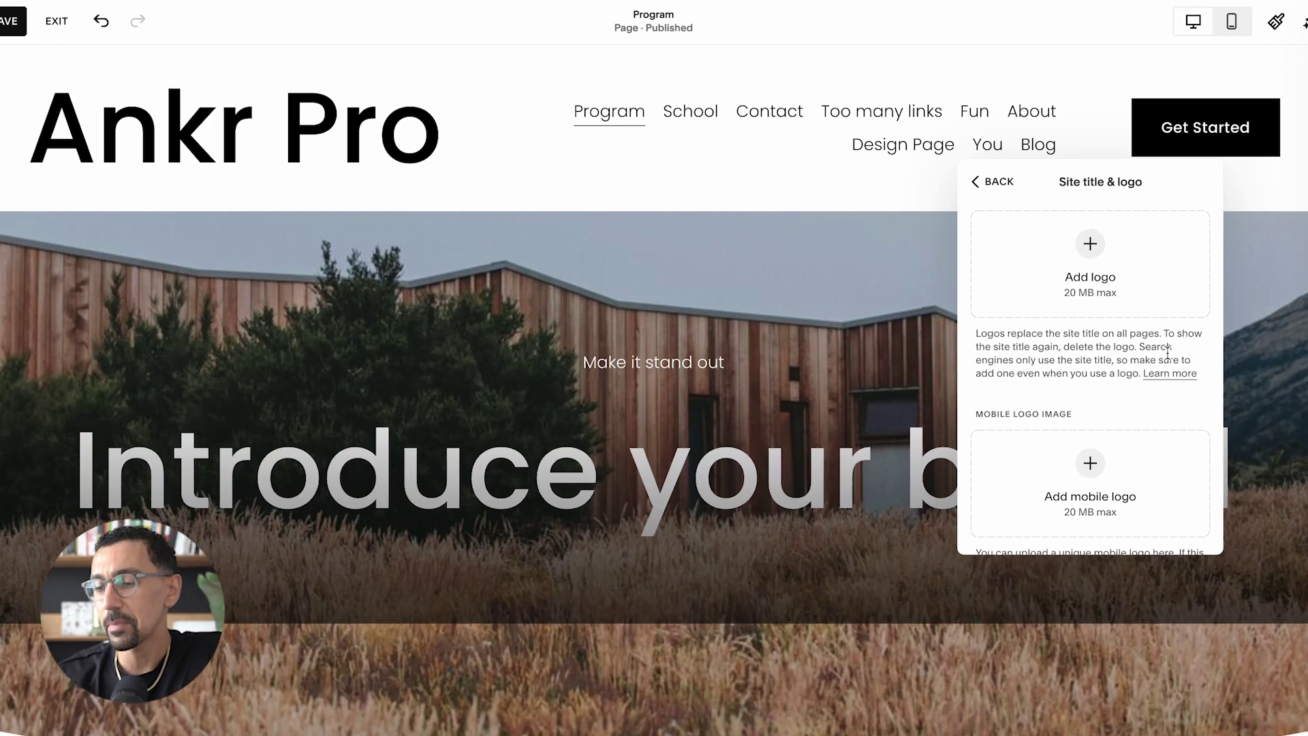
- Close the header panel and open the Site Title font style under Site Styles > Fonts
left_click(995, 180)
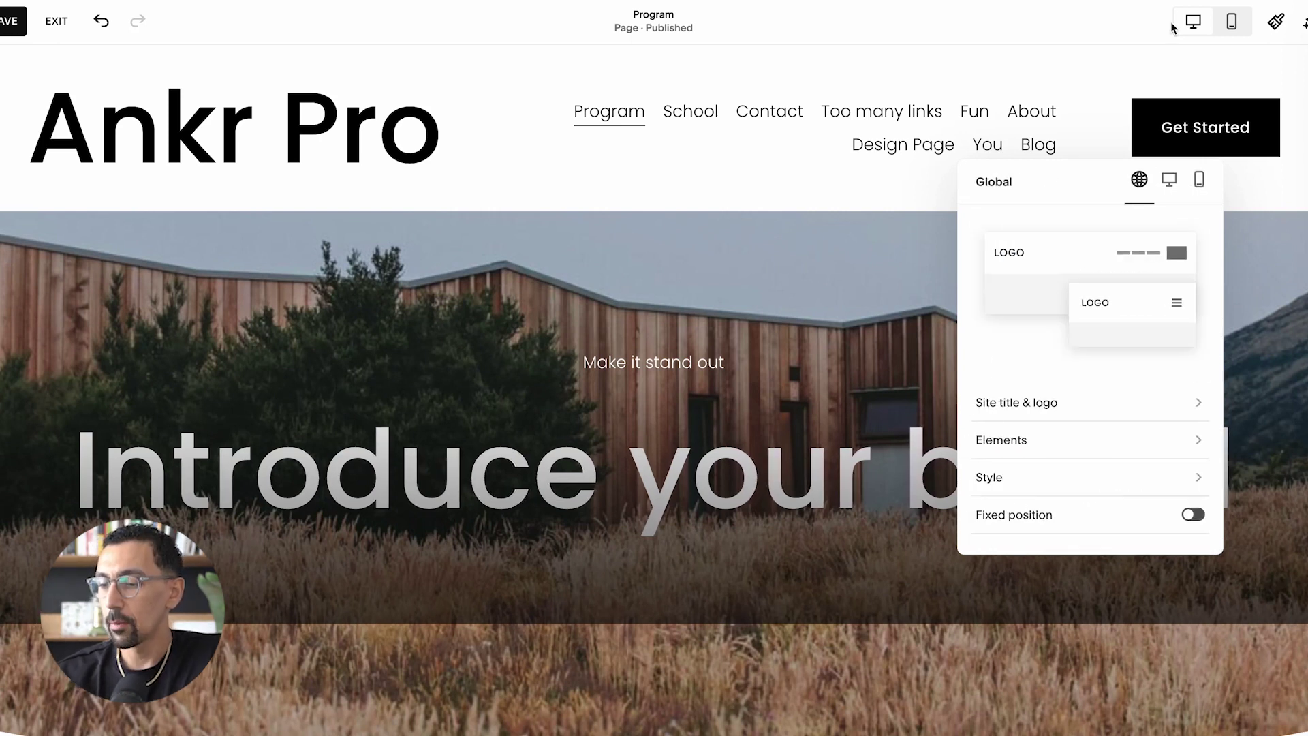
left_click(1170, 60)
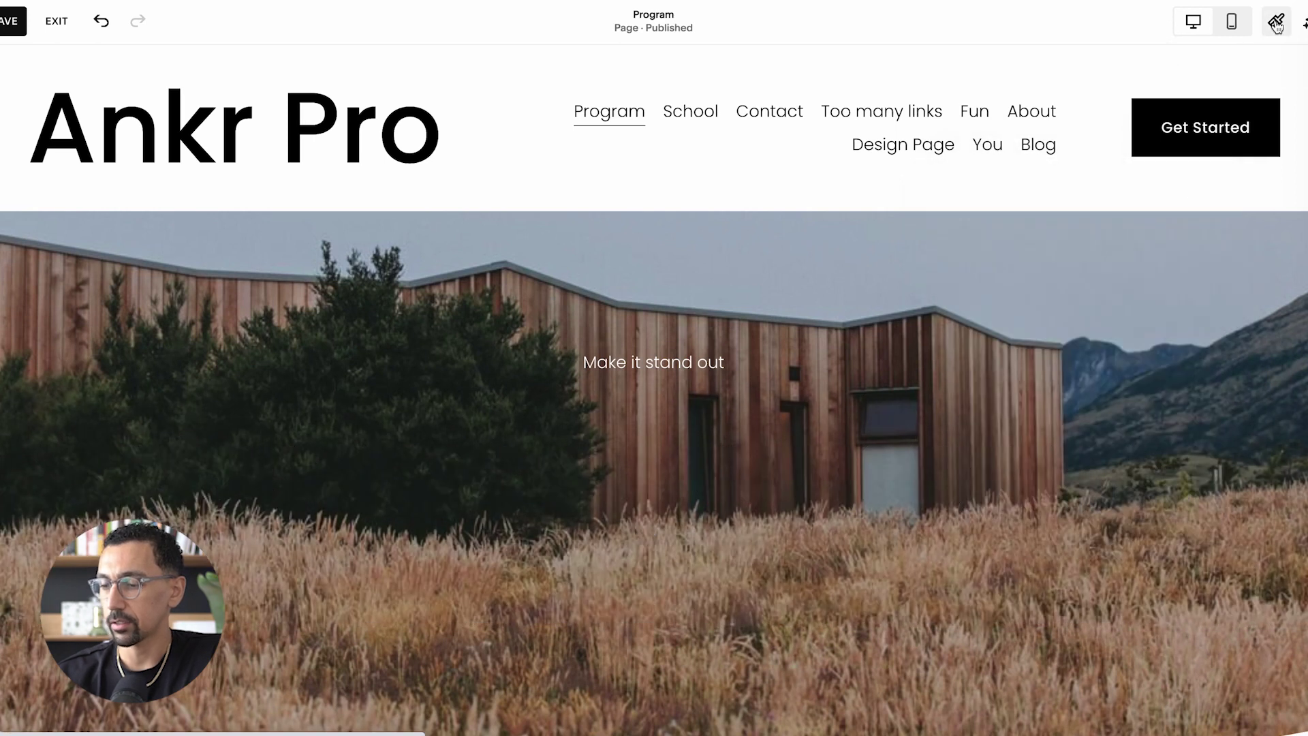
left_click(1277, 23)
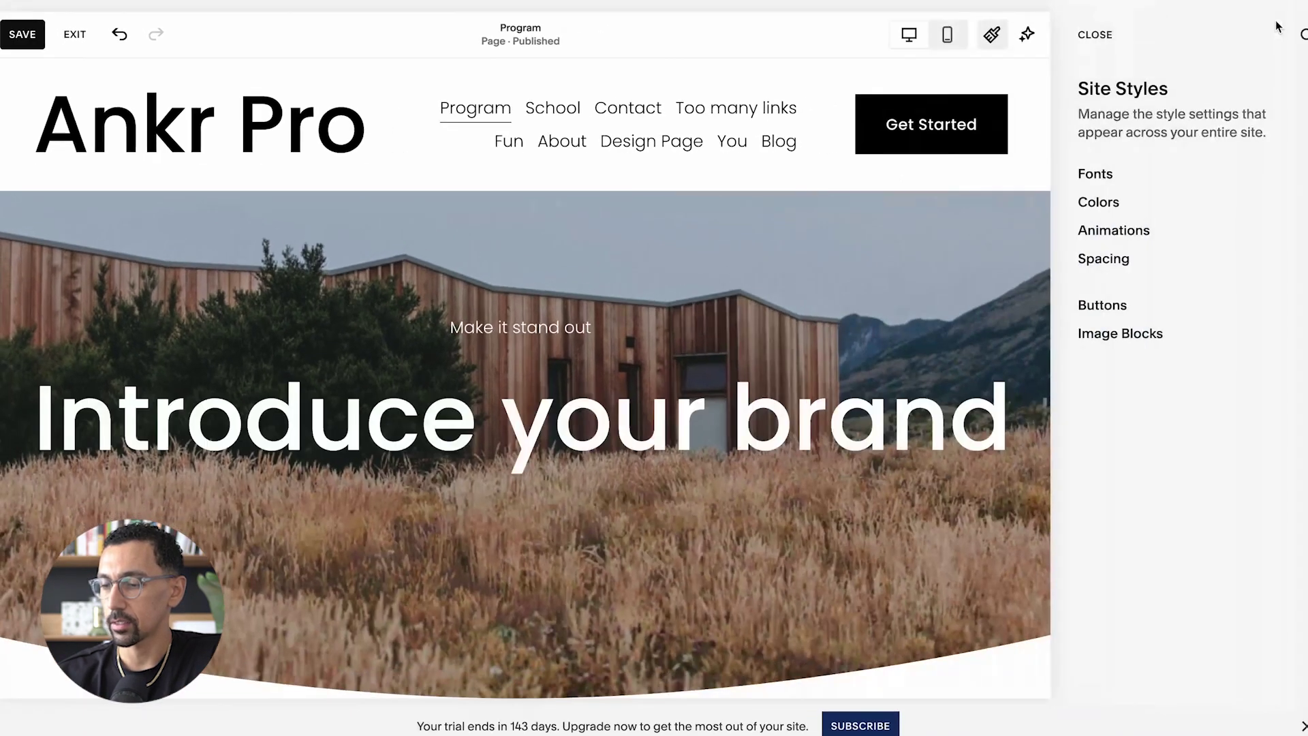
left_click(1096, 174)
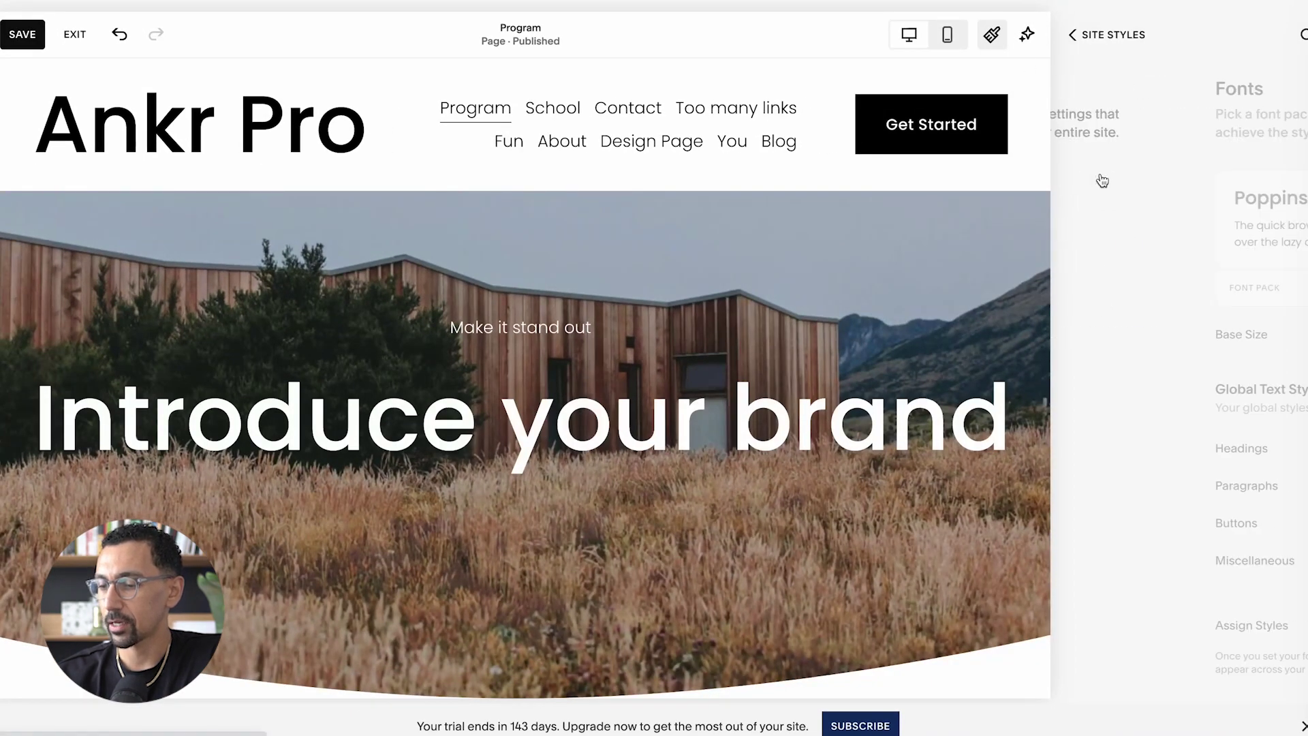
left_click(323, 175)
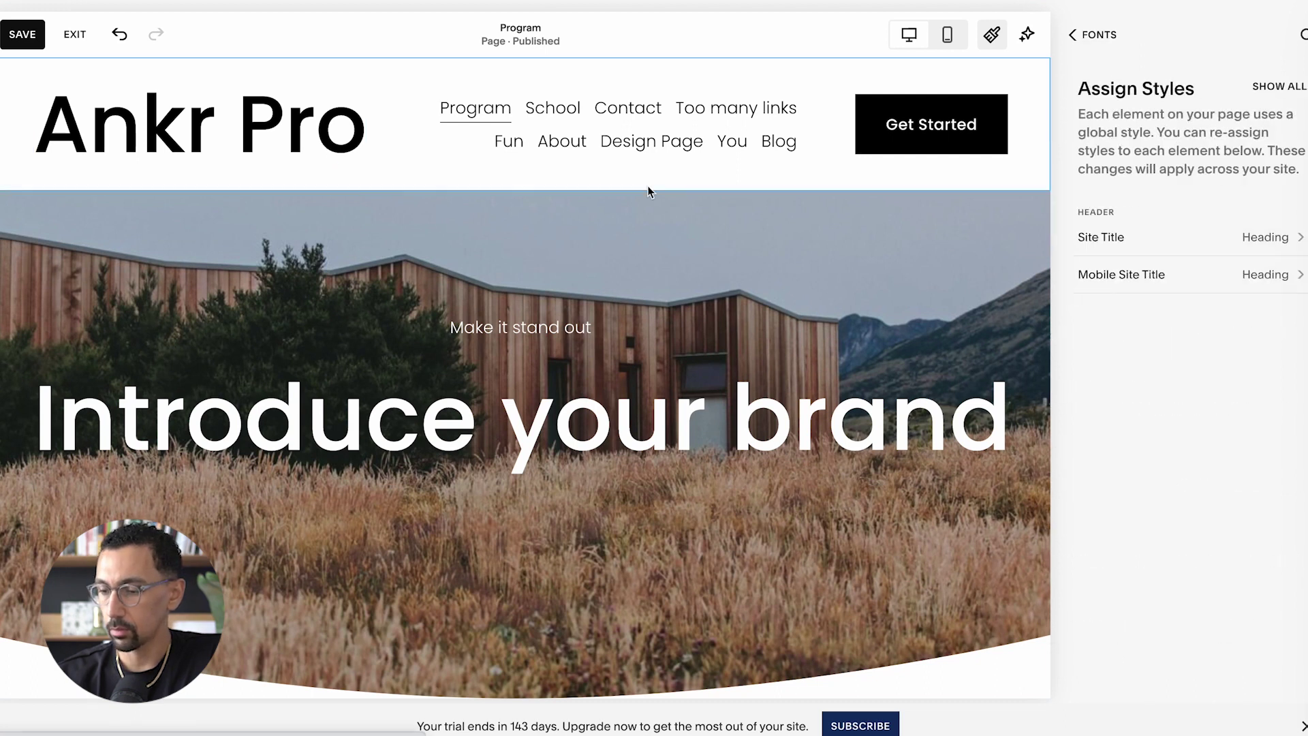
left_click(1163, 239)
- Set the site title size to 2.4rem, style Custom, weight 600
left_click(1279, 280)
key("Down")
key("Down")
key("Down")
key("Down")
key("Down")
key("Down")
key("Down")
key("Down")
type("2.4")
left_click(1198, 178)
left_click(1184, 172)
left_click(1261, 175)
left_click(1173, 235)
left_click(1261, 239)
left_click(1233, 272)
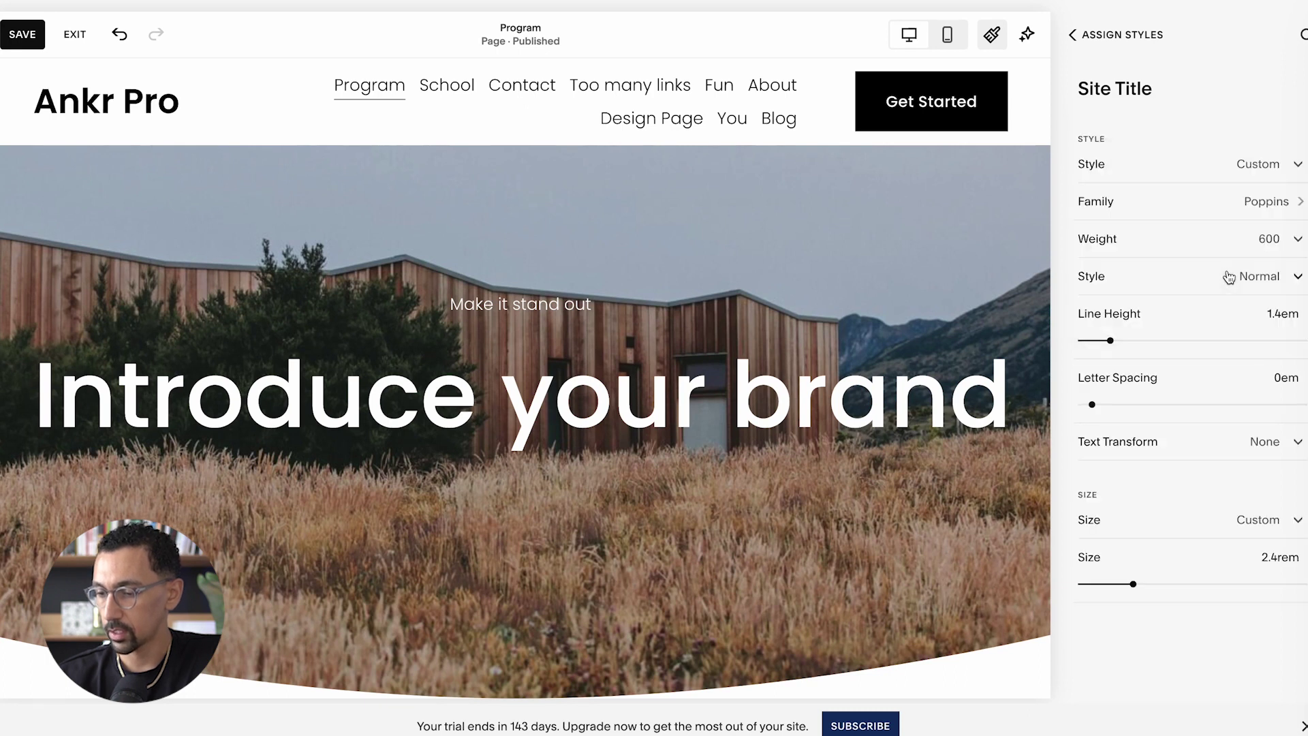
- Raise the site title weight to 700 and tighten its letter spacing to -0.06em
left_click(1285, 377)
key("Down")
key("Down")
key("Down")
key("Down")
key("Down")
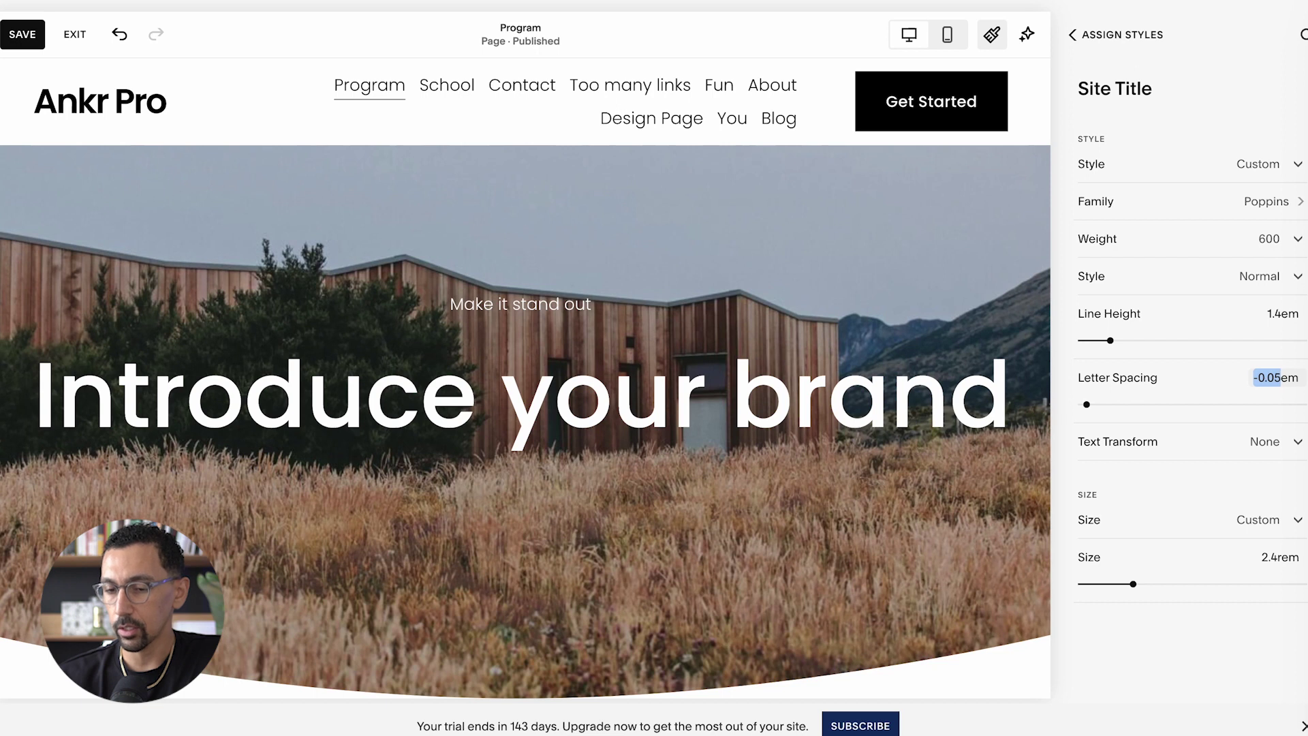
key("Down")
key("Up")
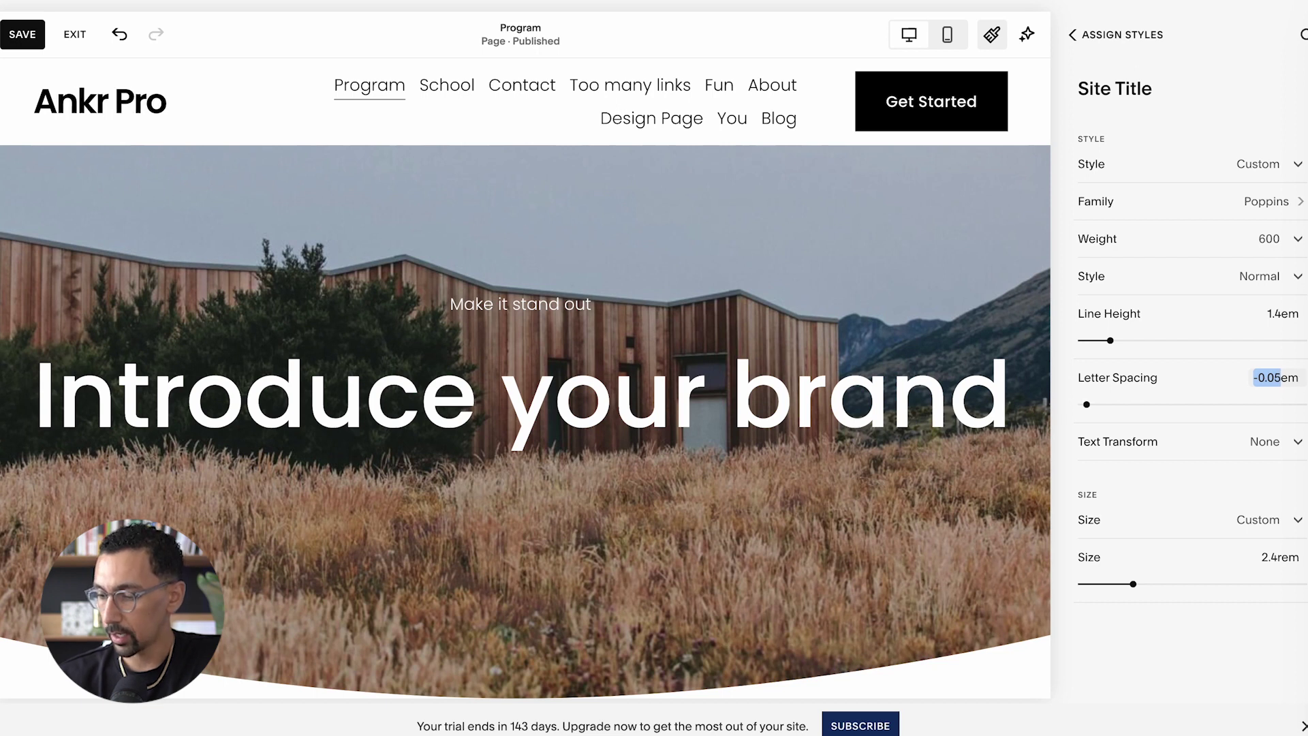
key("Up")
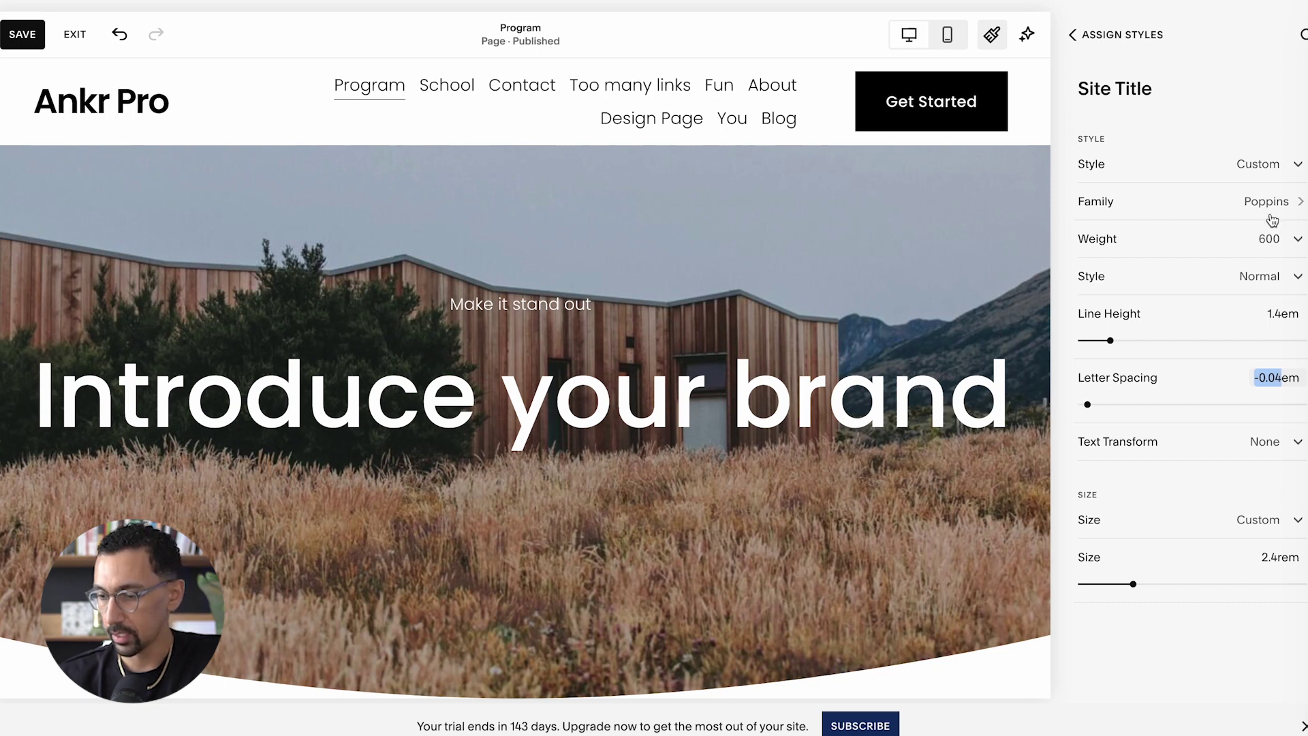
left_click(1264, 238)
left_click(1239, 269)
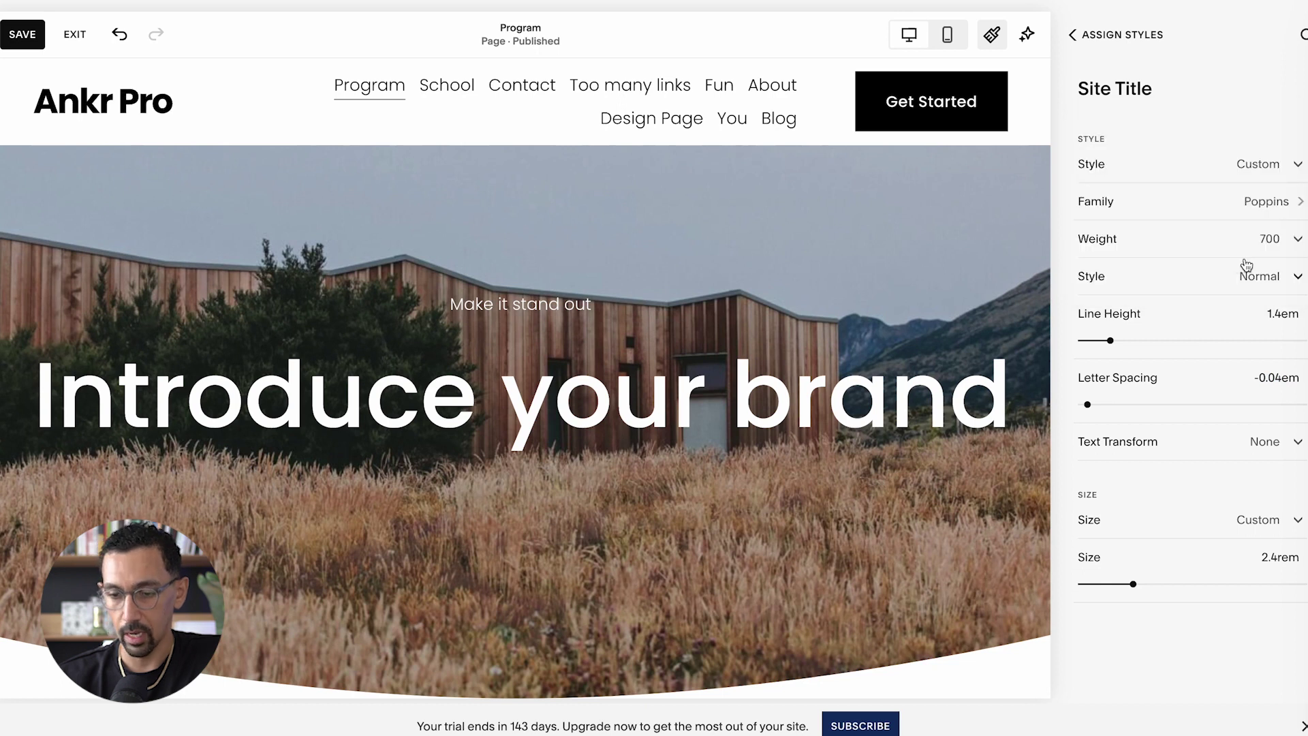
double_click(1268, 378)
key("Down")
key("Down")
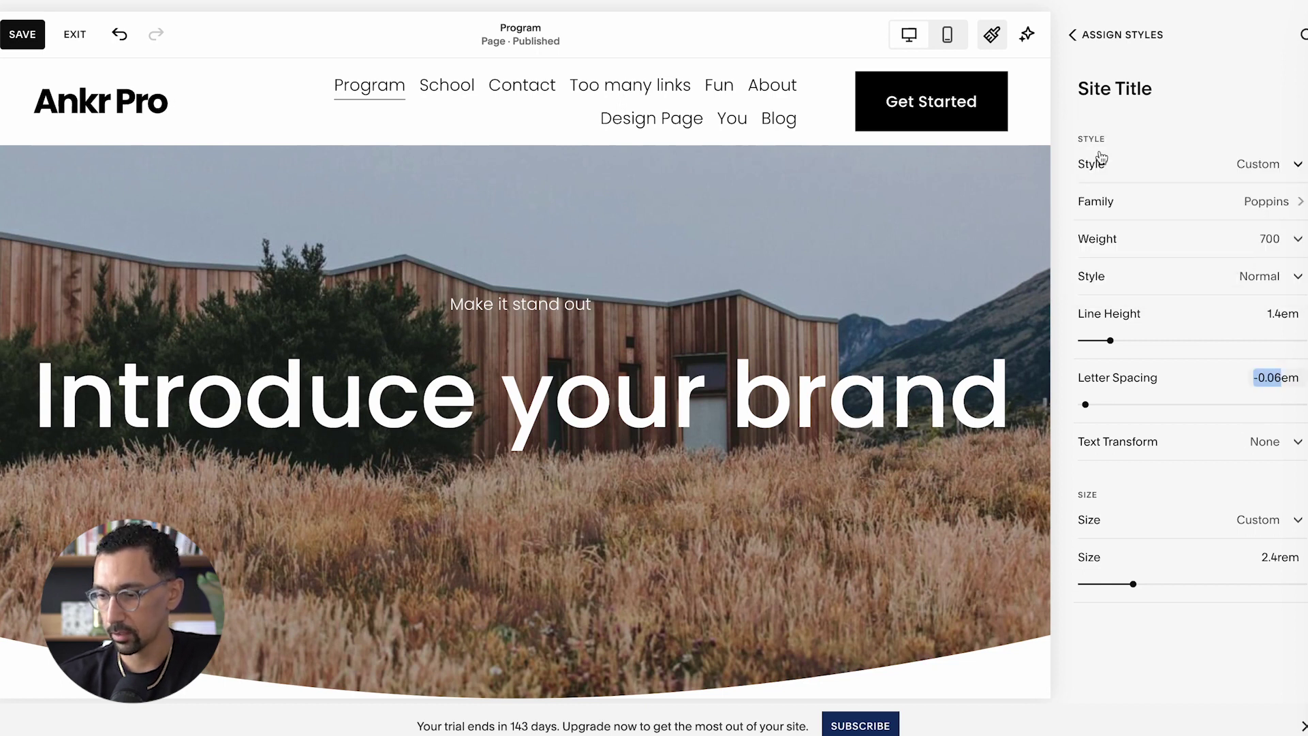
- Back out of the font settings and close Site Styles
left_click(1103, 37)
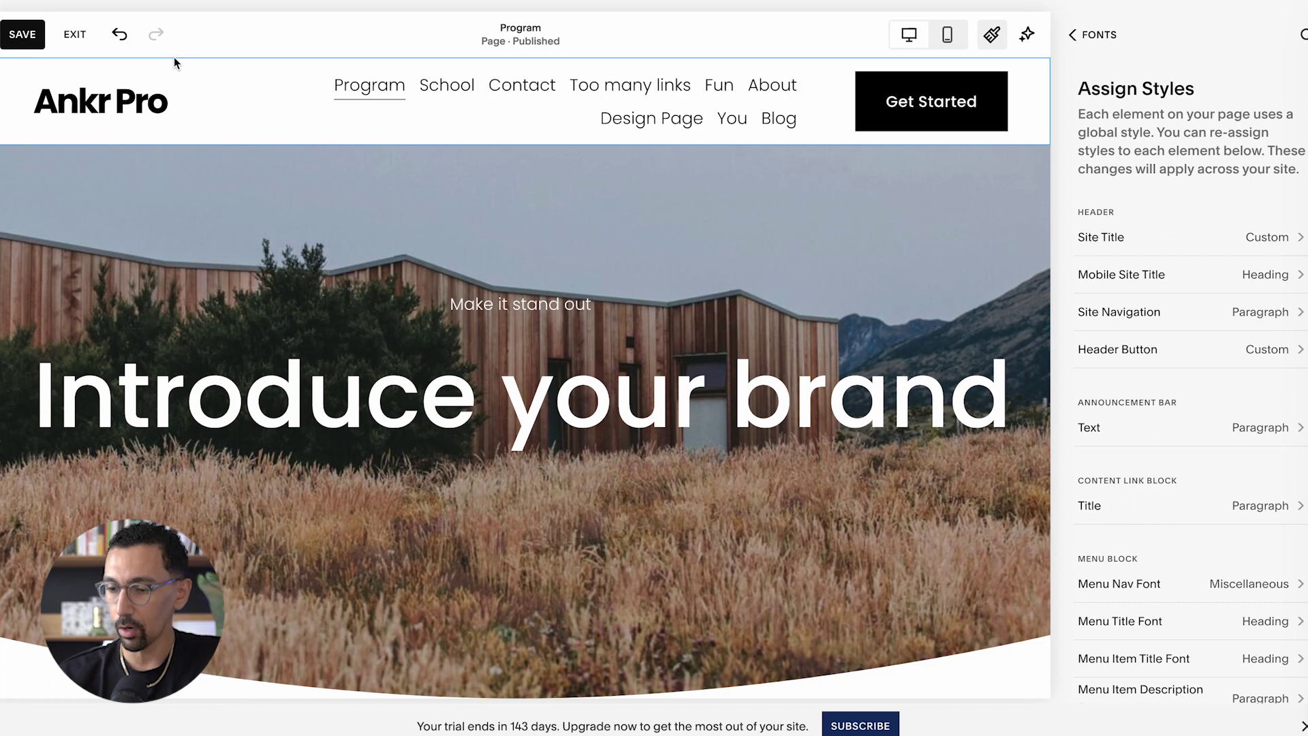
left_click(1098, 33)
left_click(1098, 33)
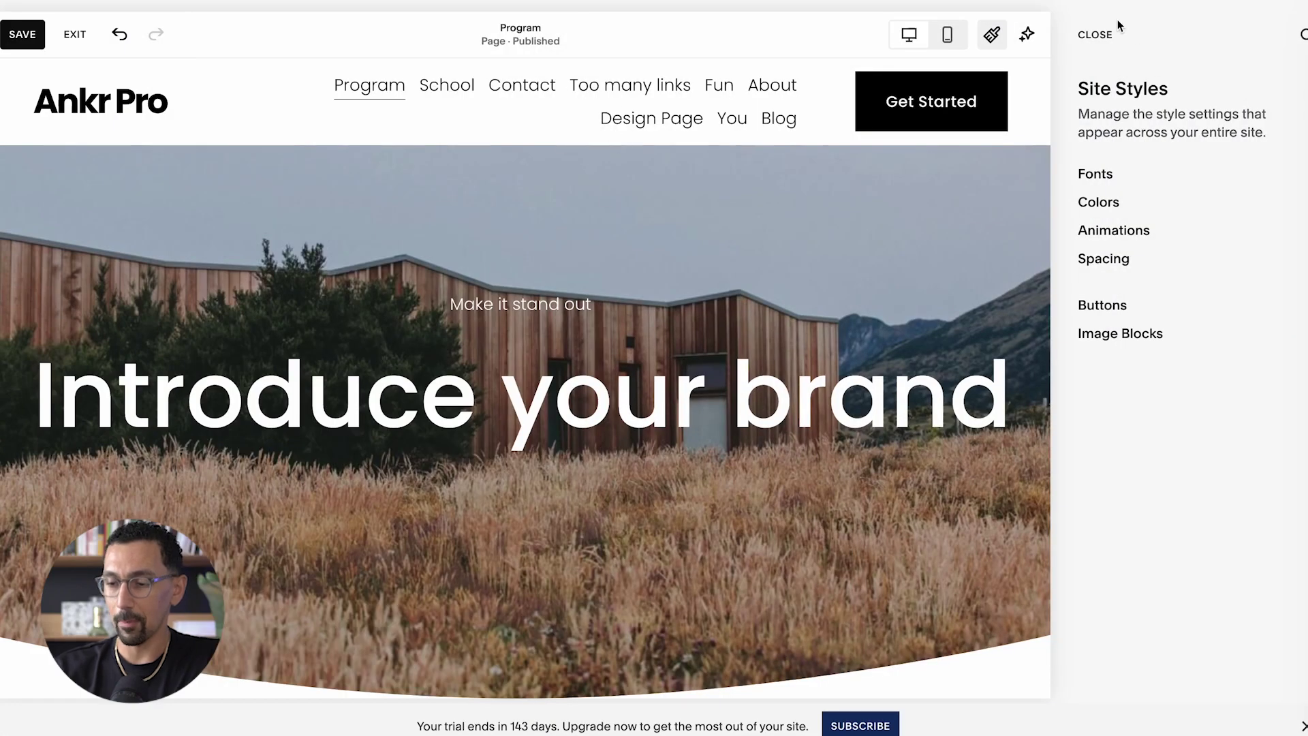
left_click(1095, 34)
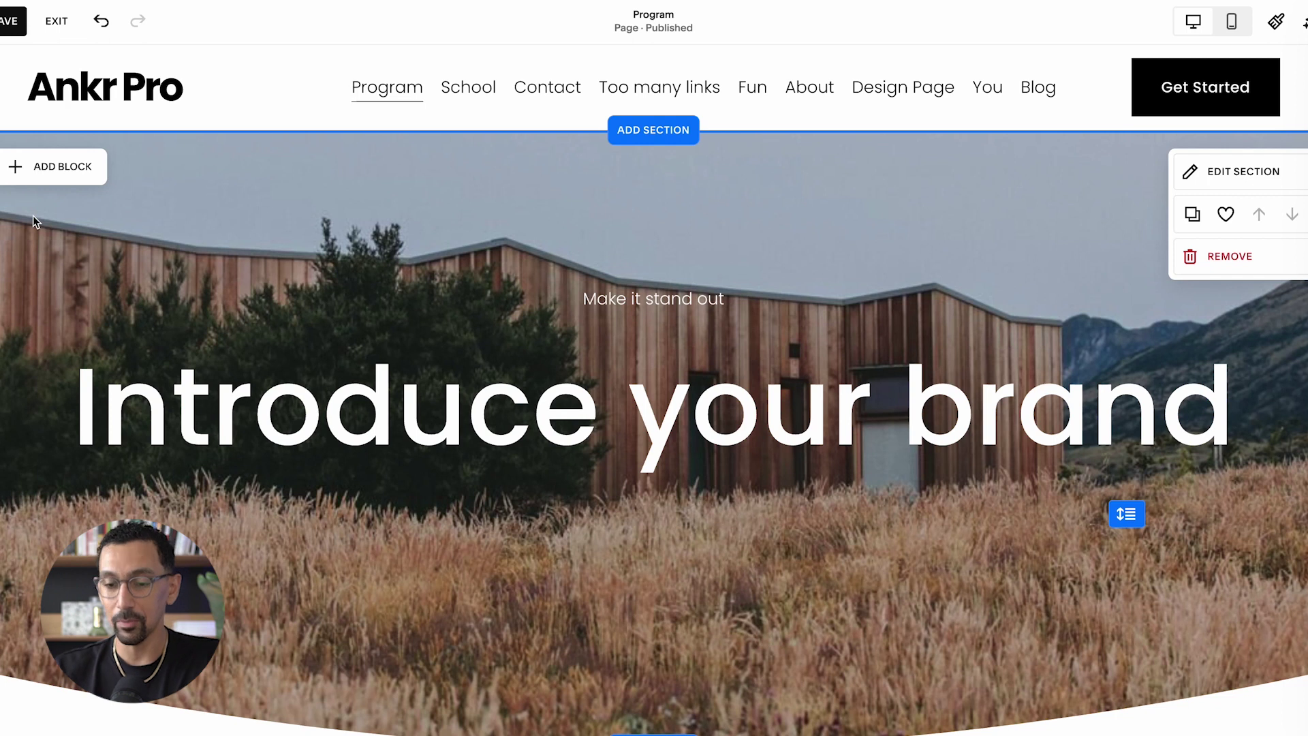
- Save and exit the Program page, then add and preview a blank New Page Six in Main Navigation
left_click(11, 20)
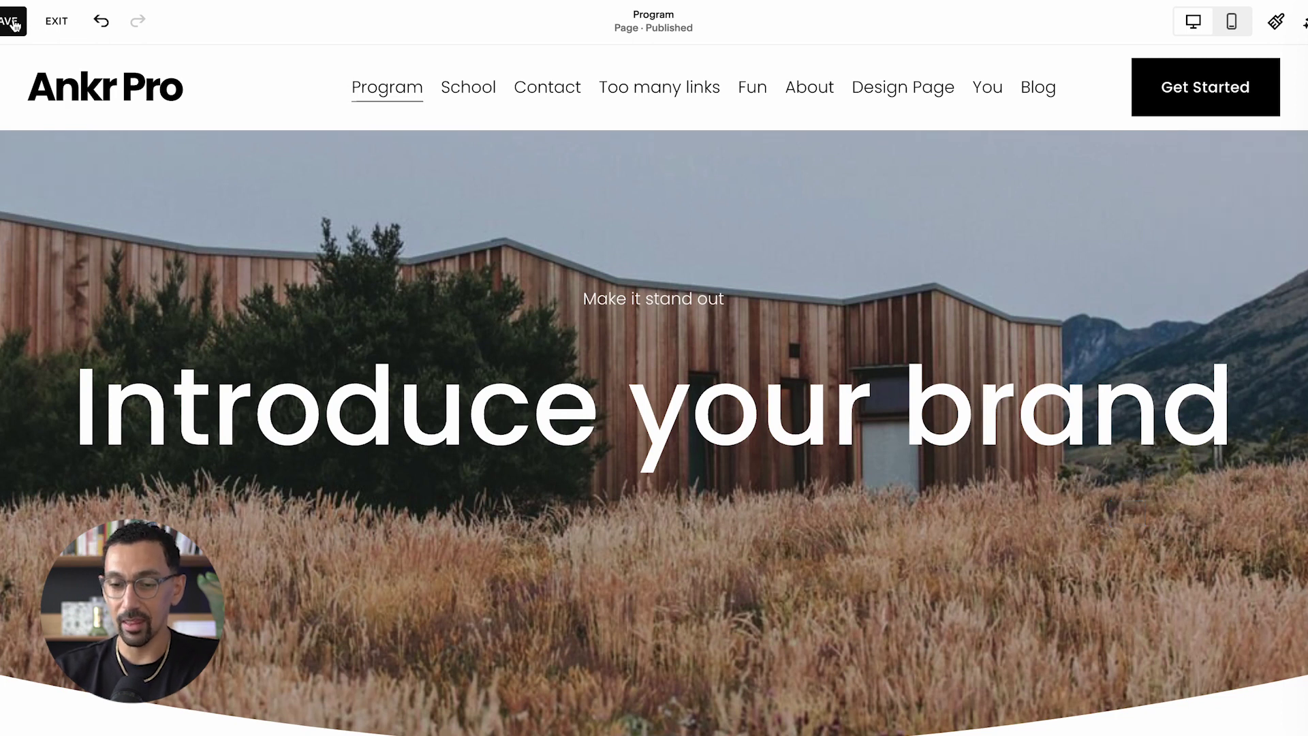
left_click(68, 25)
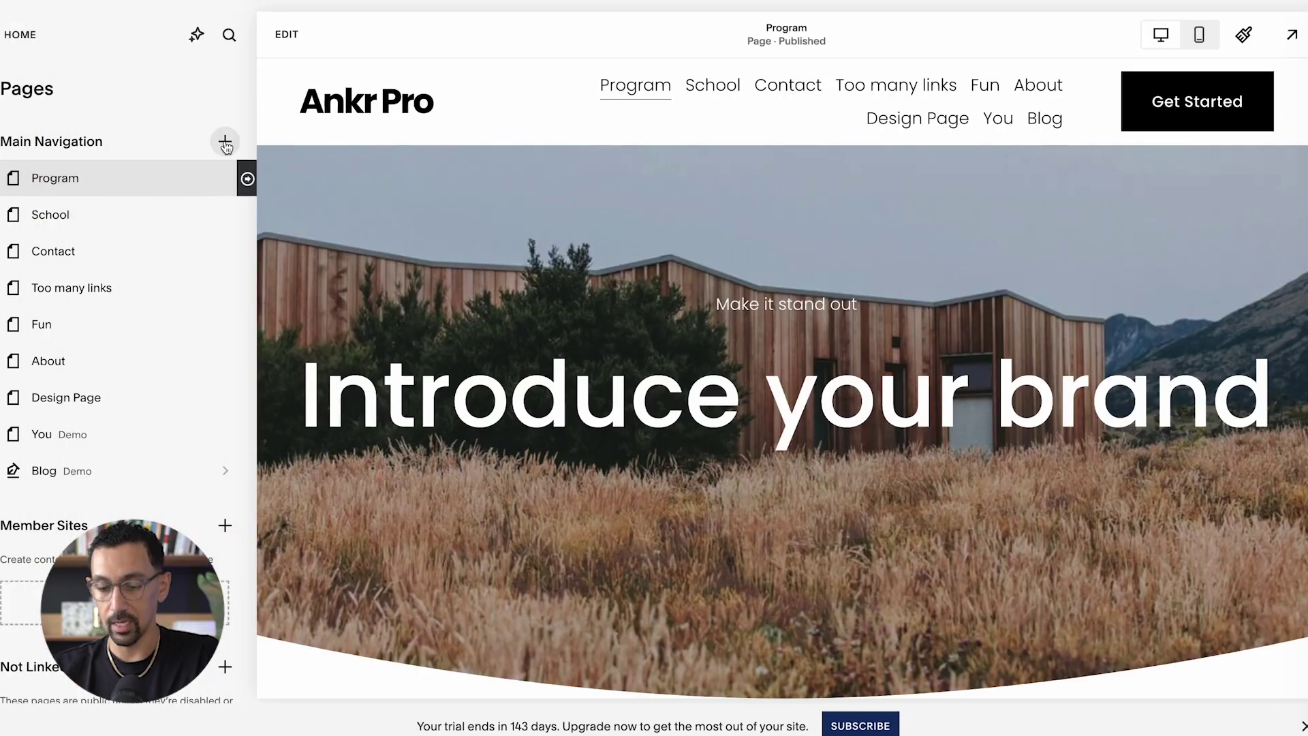
left_click(225, 142)
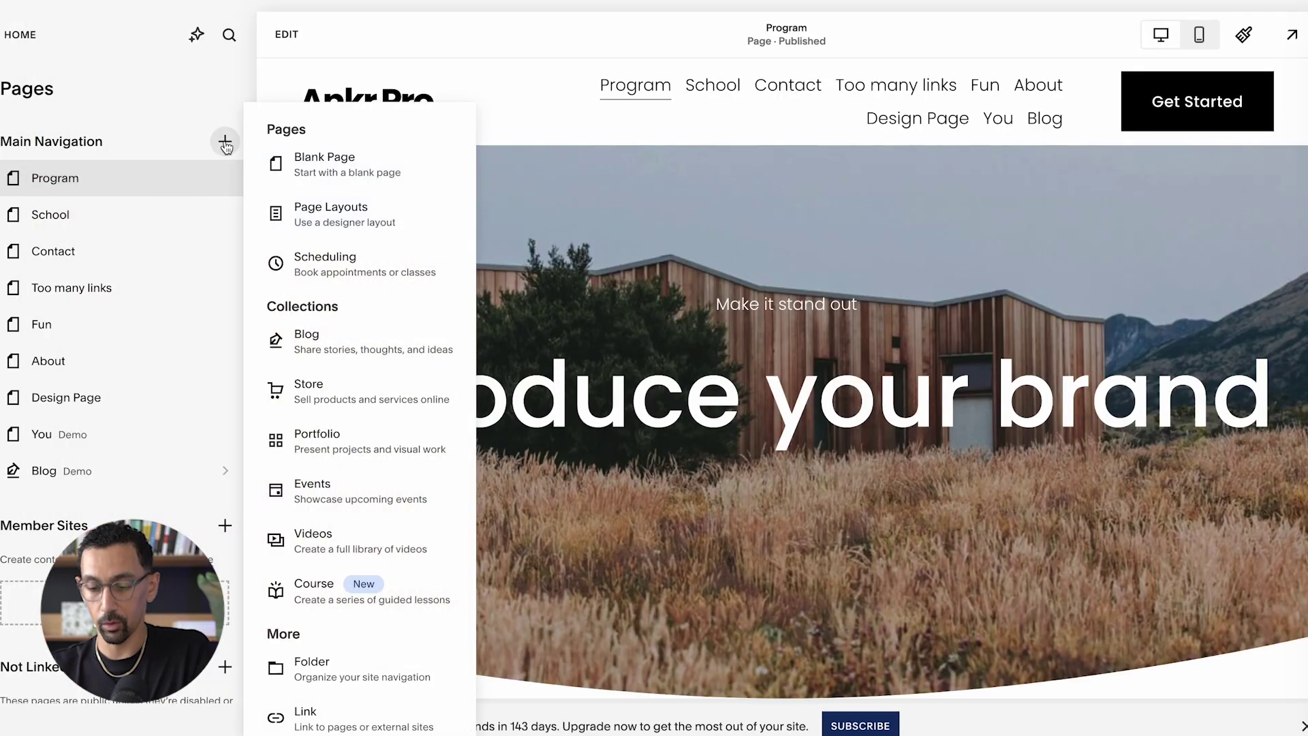
left_click(332, 173)
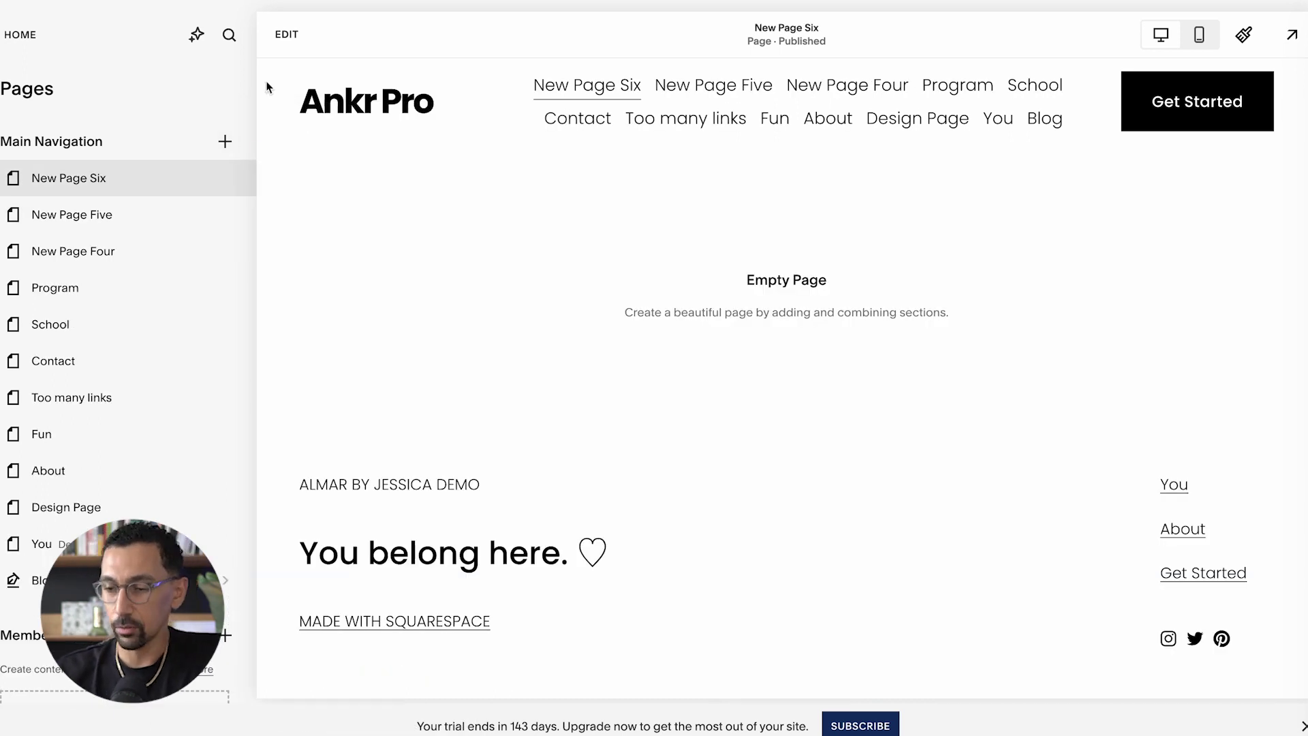
left_click(1292, 34)
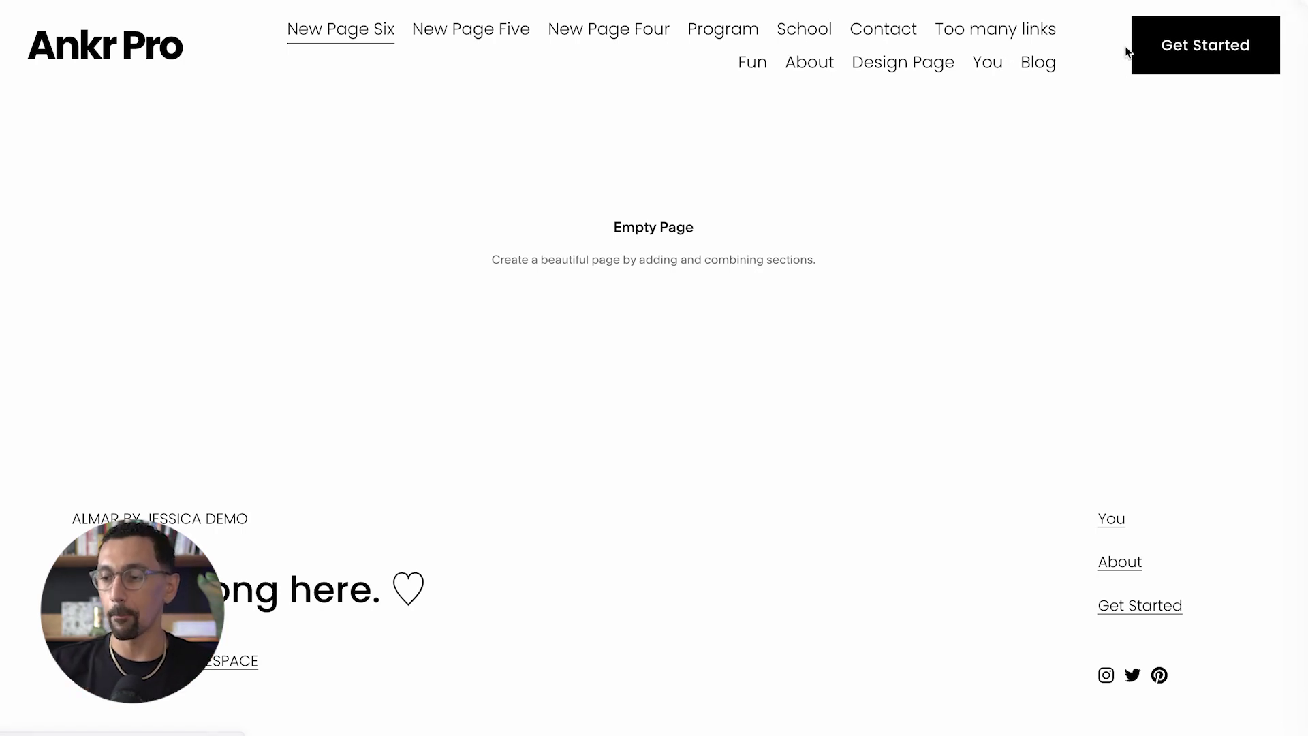
left_click(1284, 45)
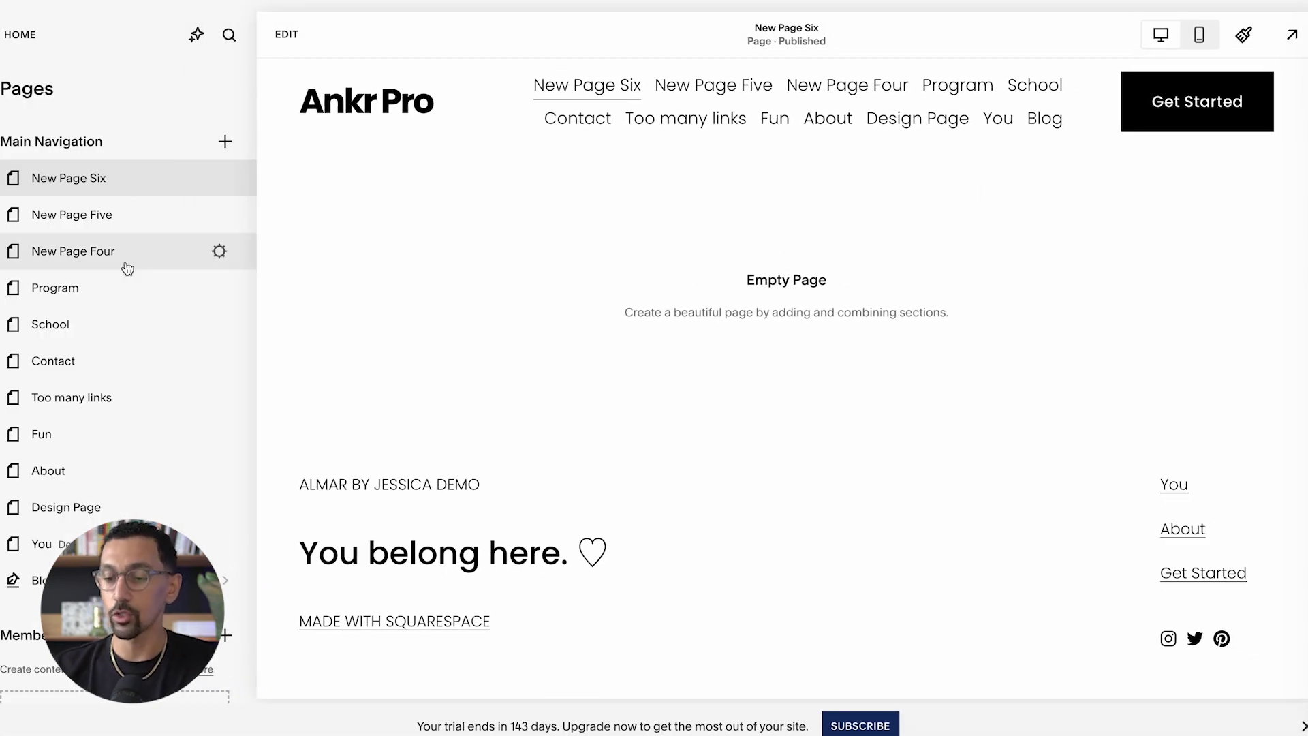
- Add a Services folder holding New Page Six, New Page Four, Program, School, Contact and Too many links
left_click(225, 142)
scroll(336, 428, "down", 1)
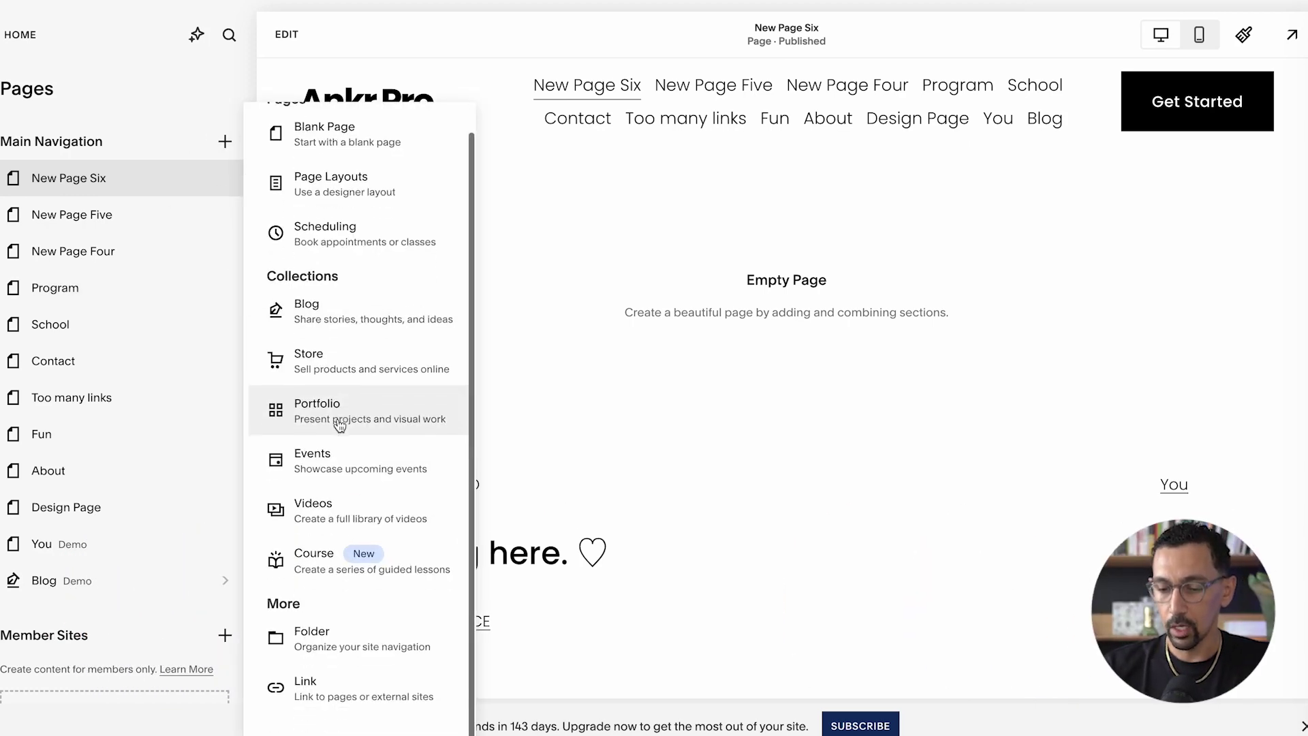
left_click(324, 644)
left_click(105, 181)
type("Services")
key("Return")
left_click_drag(75, 311, 101, 225)
left_click_drag(81, 346, 81, 254)
left_click_drag(66, 372, 105, 257)
left_click_drag(79, 401, 103, 281)
left_click_drag(73, 450, 96, 359)
left_click_drag(96, 481, 108, 362)
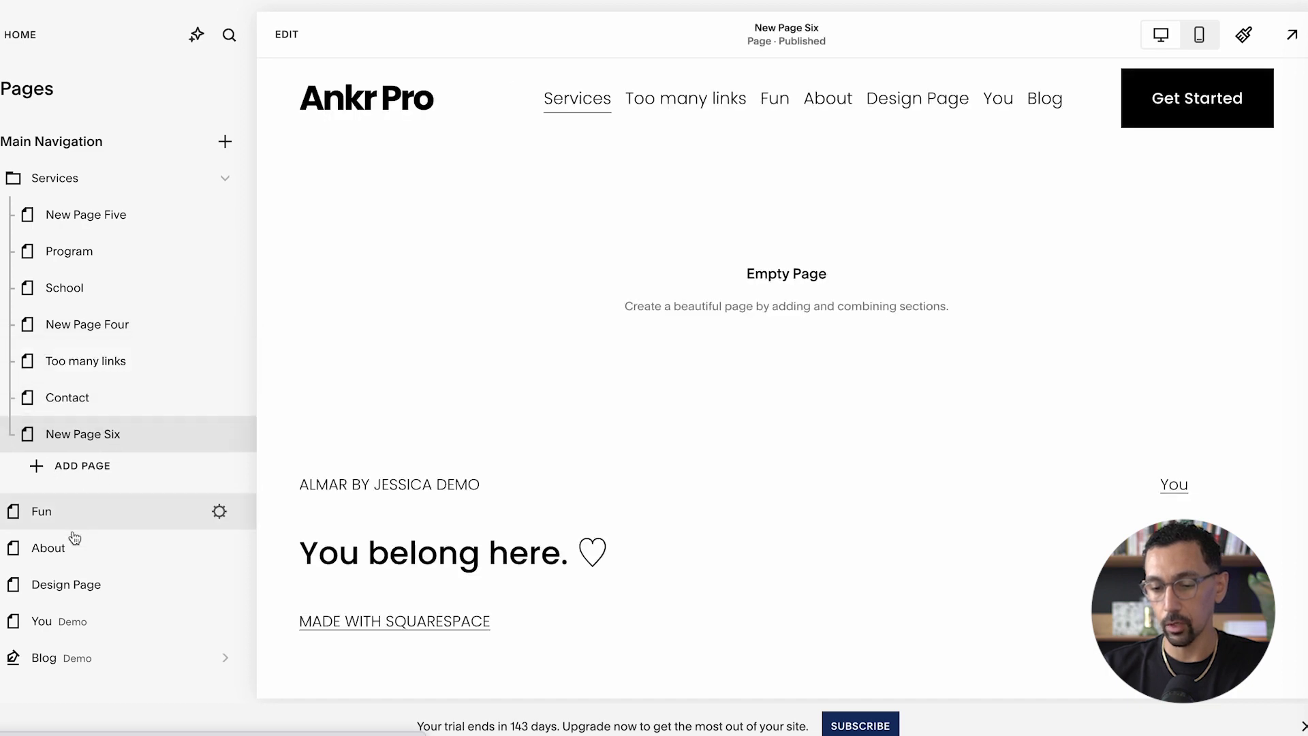
- Add an About Us folder and move Fun and About into it
left_click(224, 141)
left_click(319, 664)
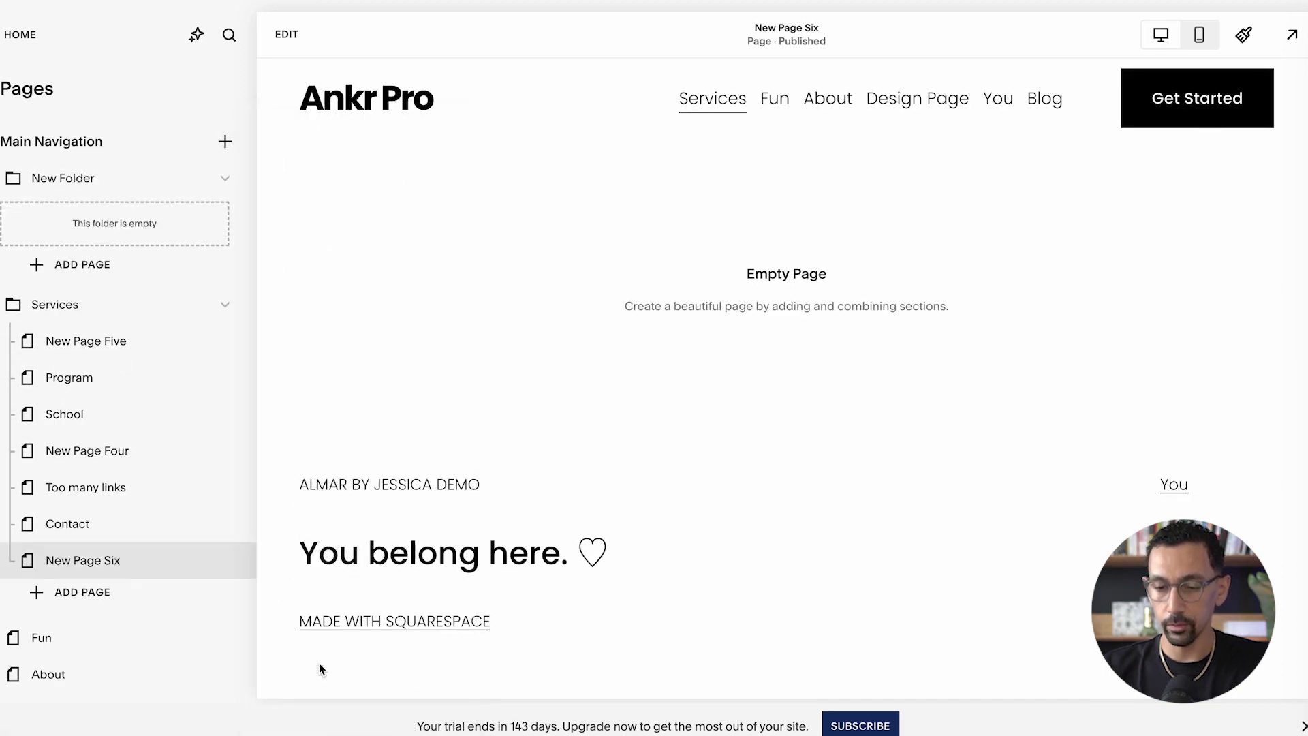
type("About Us")
key("Return")
left_click_drag(93, 639, 95, 227)
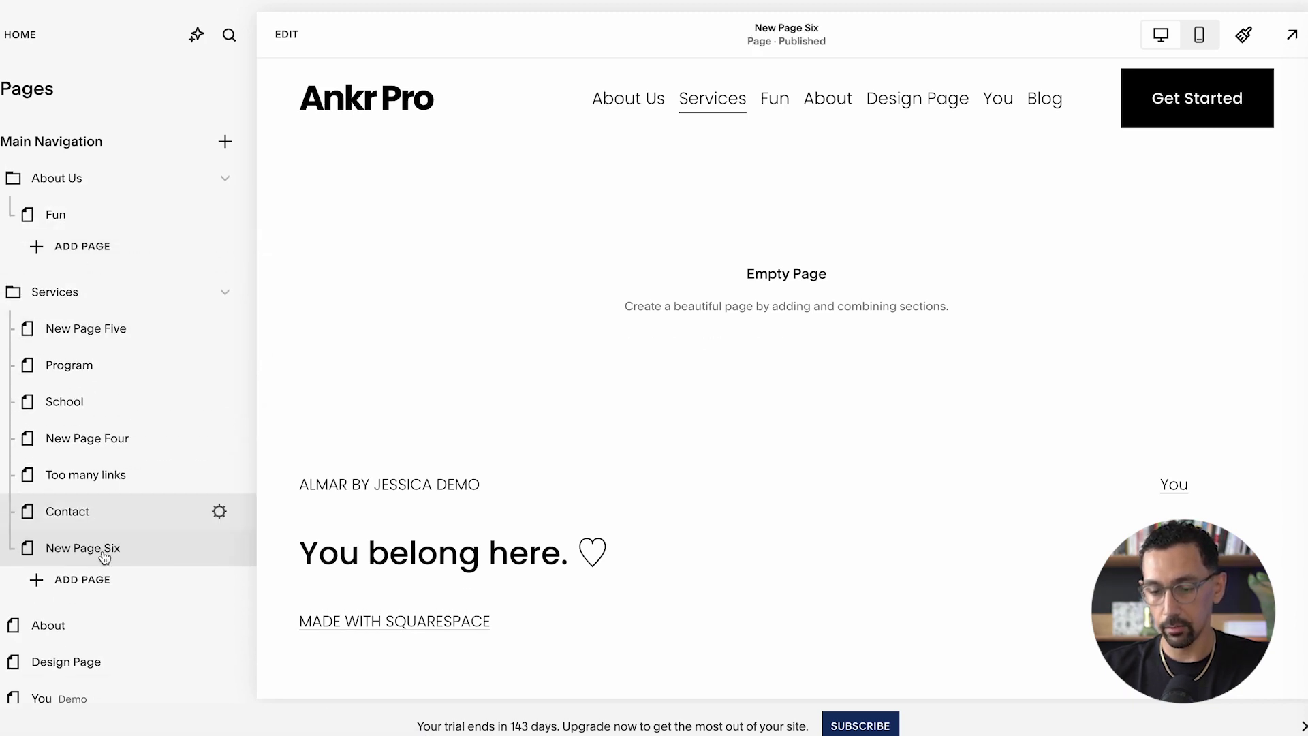
left_click_drag(96, 622, 103, 232)
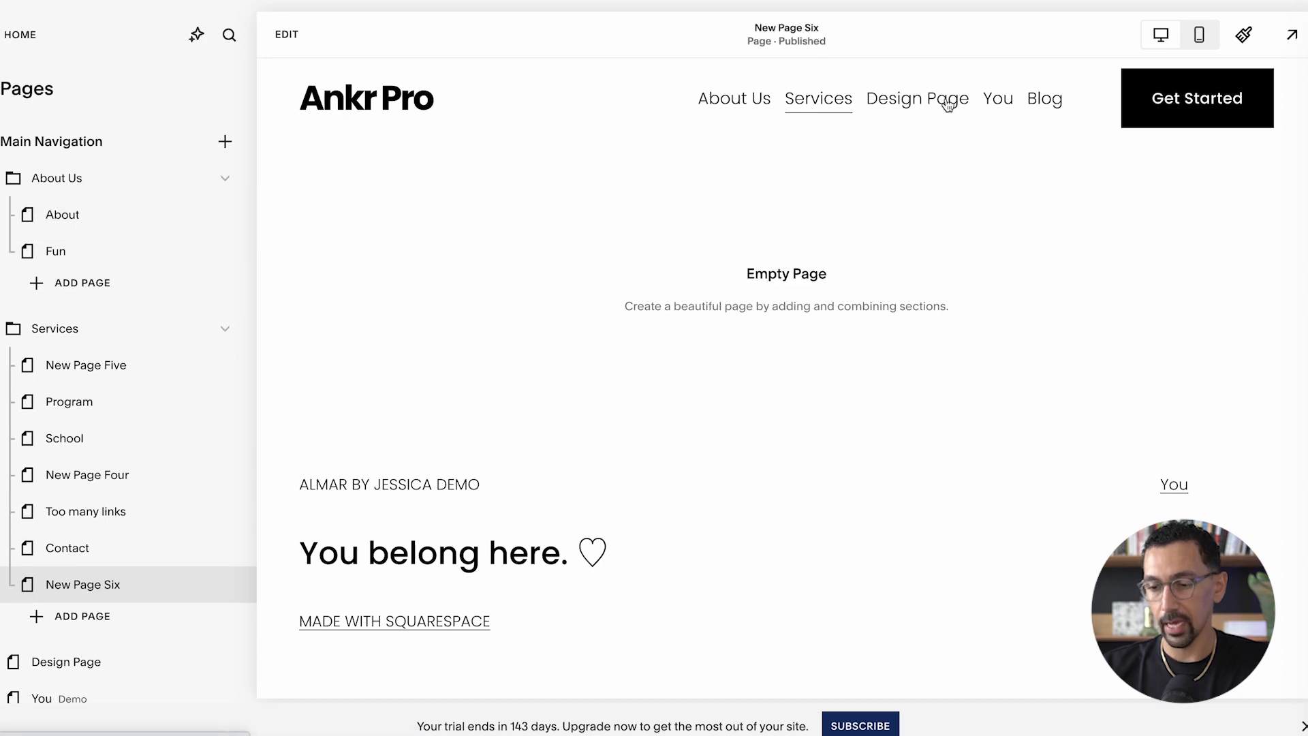
mouse_move(823, 114)
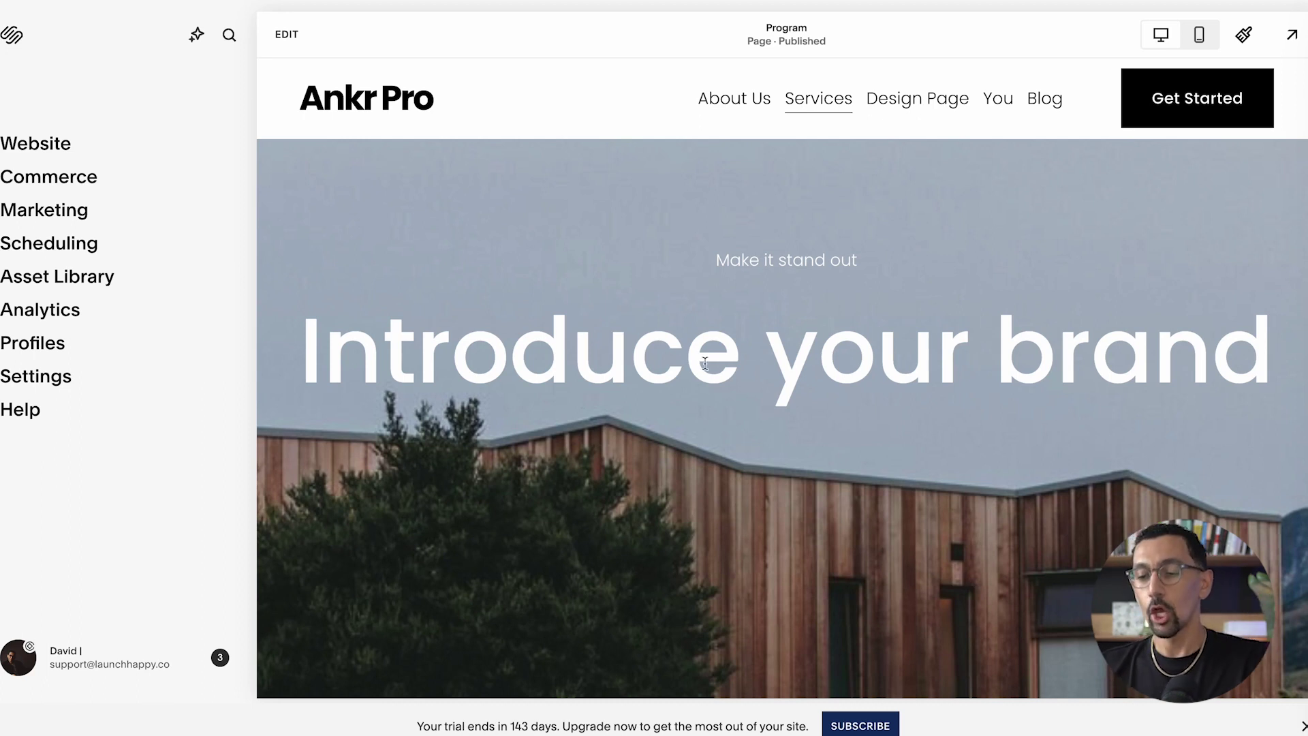
- Scroll the Program page preview to check the About Us and Services header menus
scroll(700, 341, "down", 2)
scroll(700, 341, "up", 2)
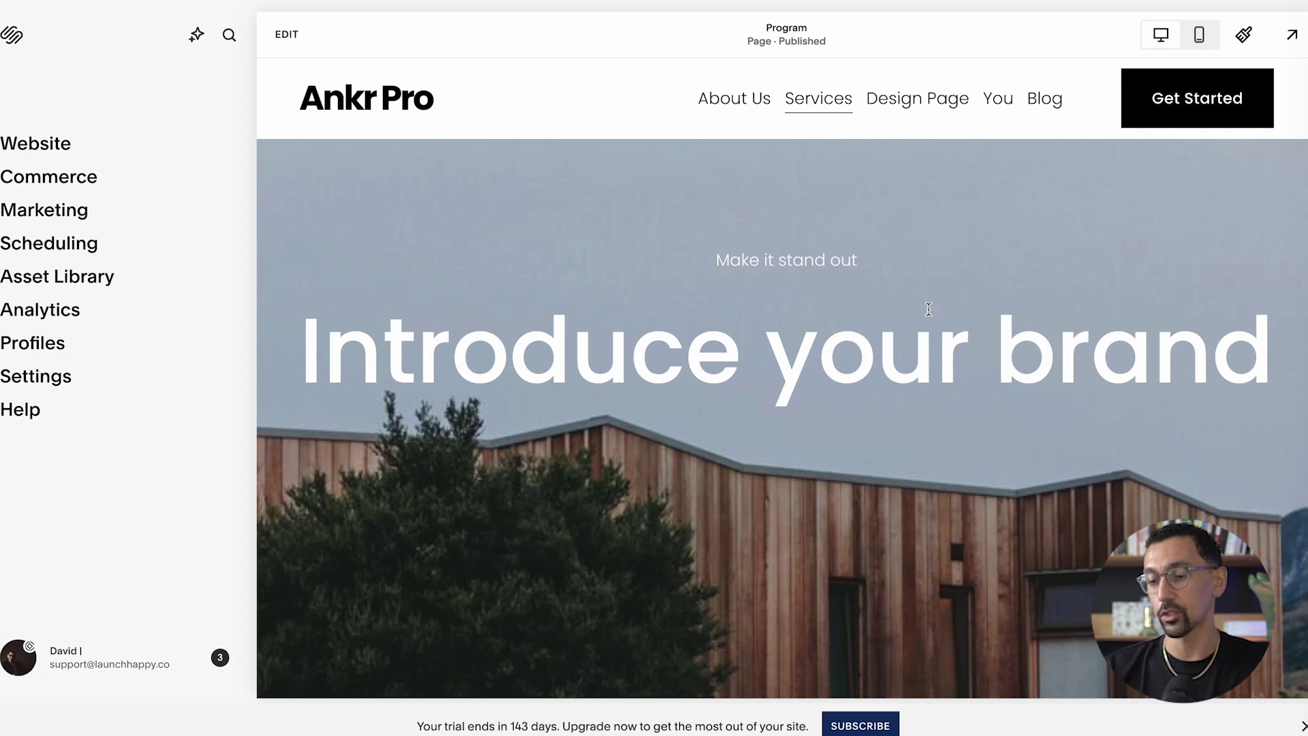
- Open the About page from the About Us dropdown and add a blank section
mouse_move(729, 97)
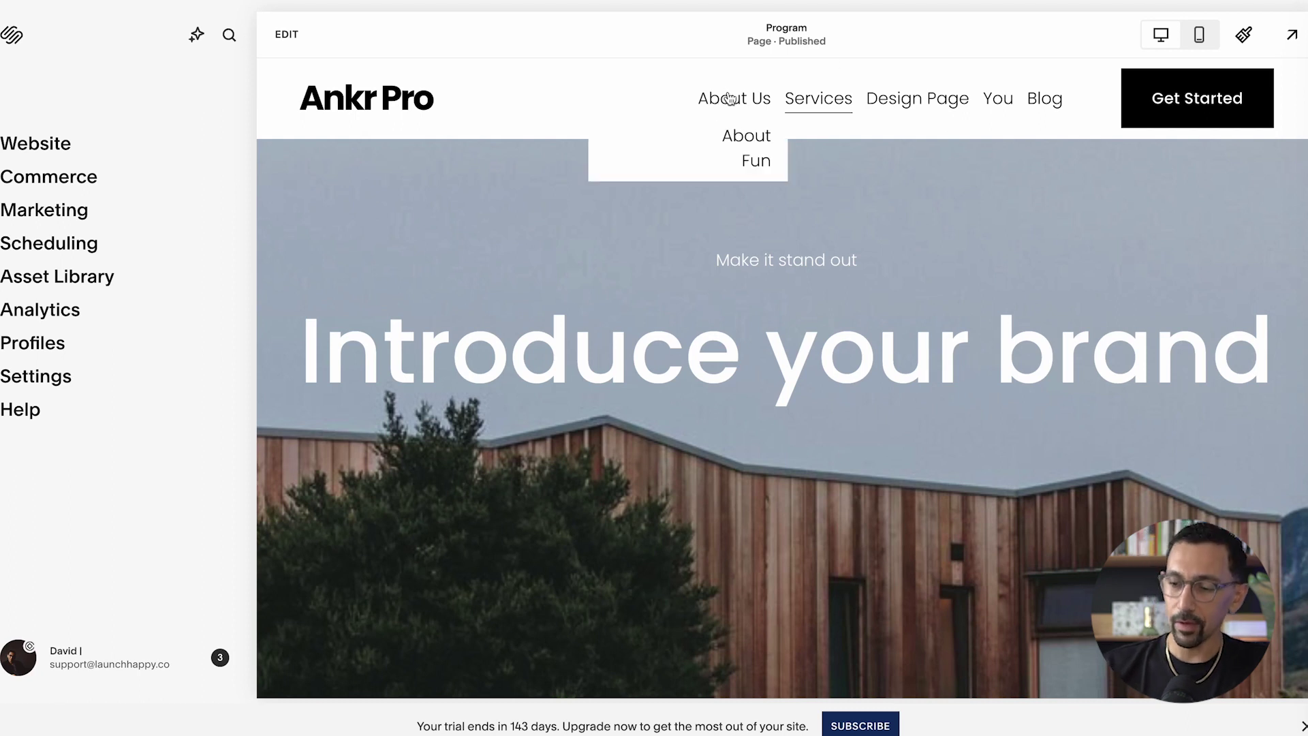
left_click(745, 134)
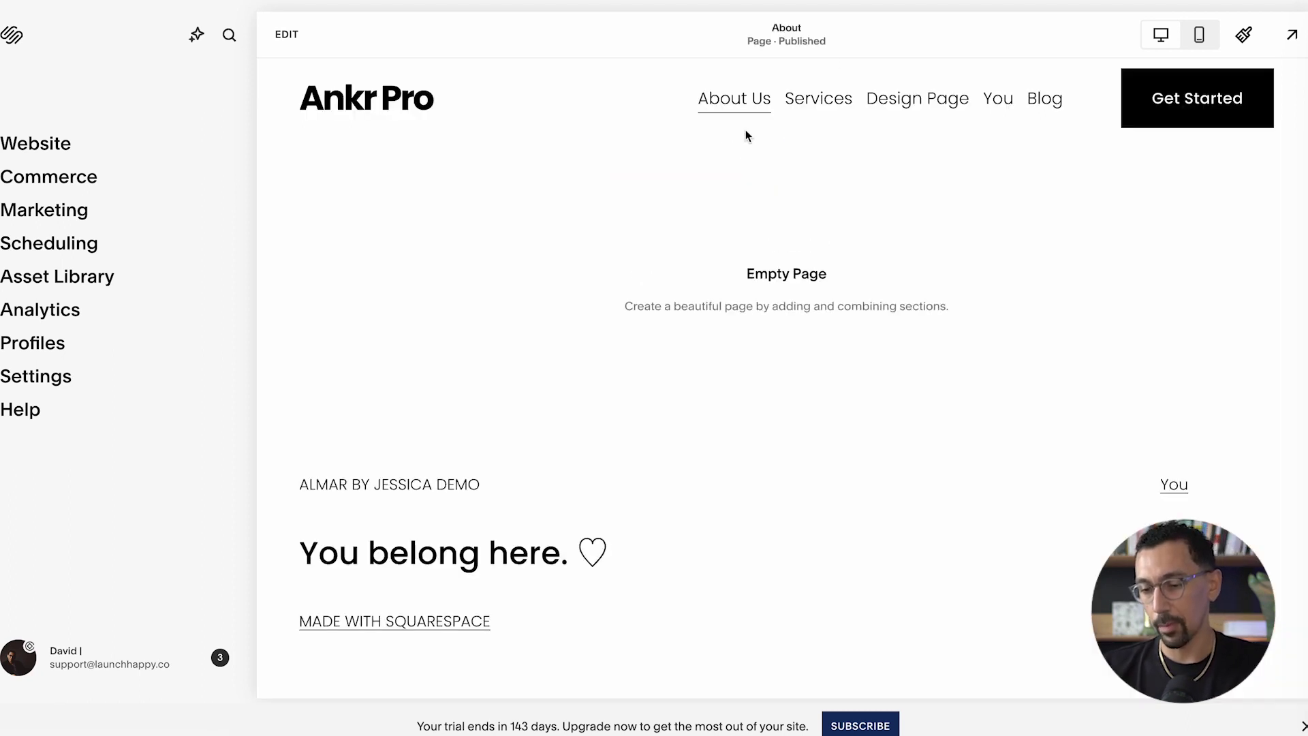
left_click(287, 34)
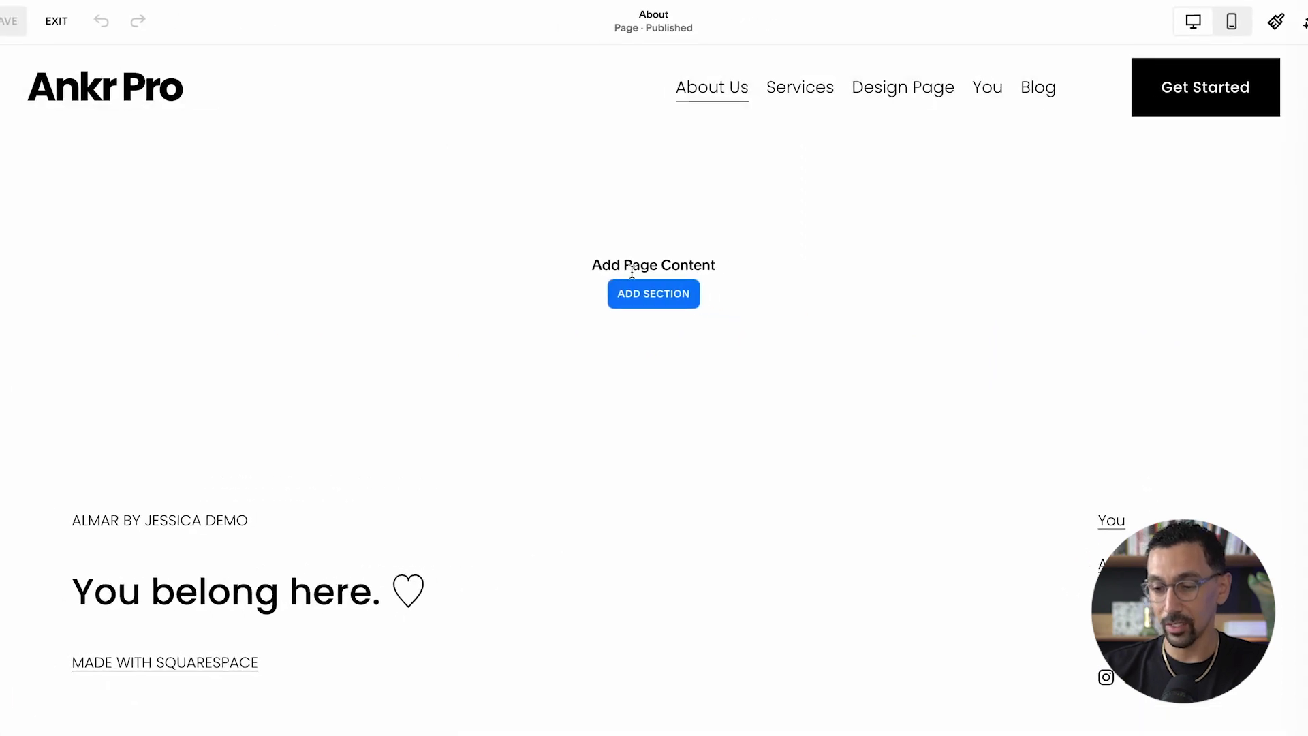
left_click(658, 297)
left_click(205, 241)
- Add a text block with an 'About us' Heading 1 and save the page
left_click(74, 171)
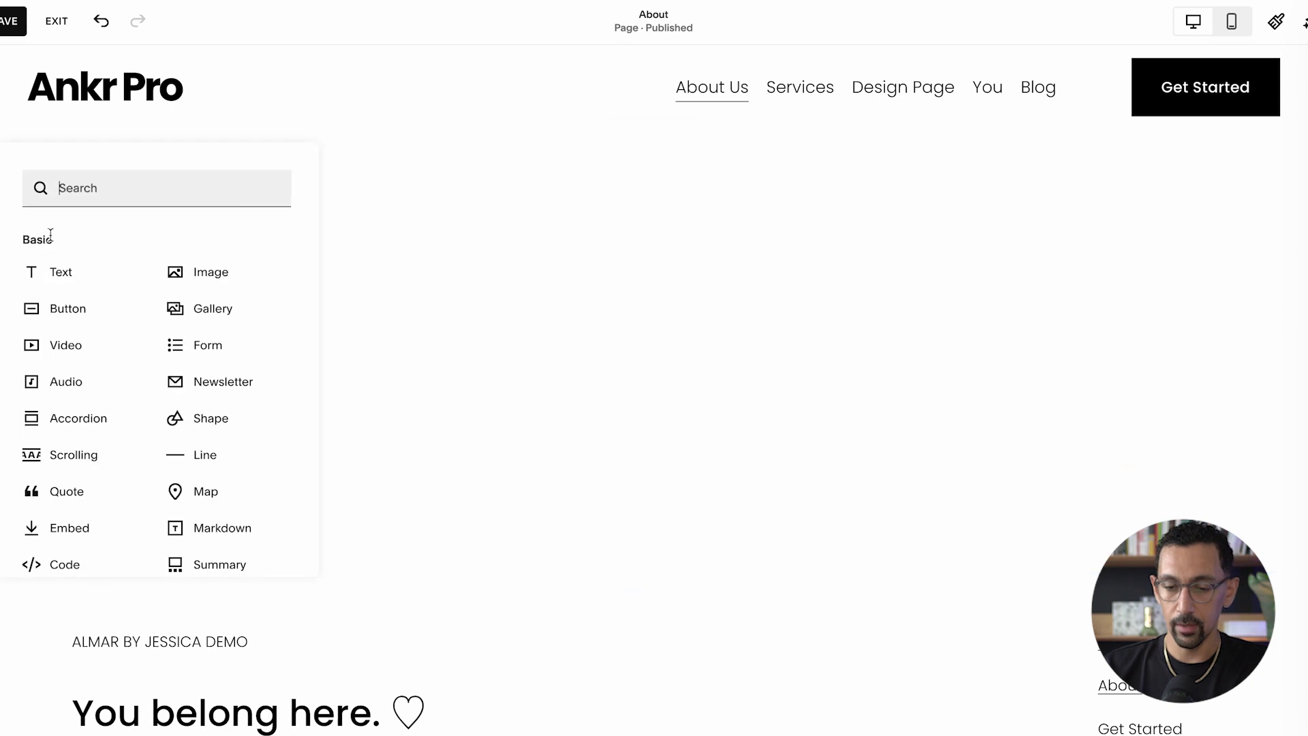
left_click(60, 269)
left_click(217, 251)
type("About")
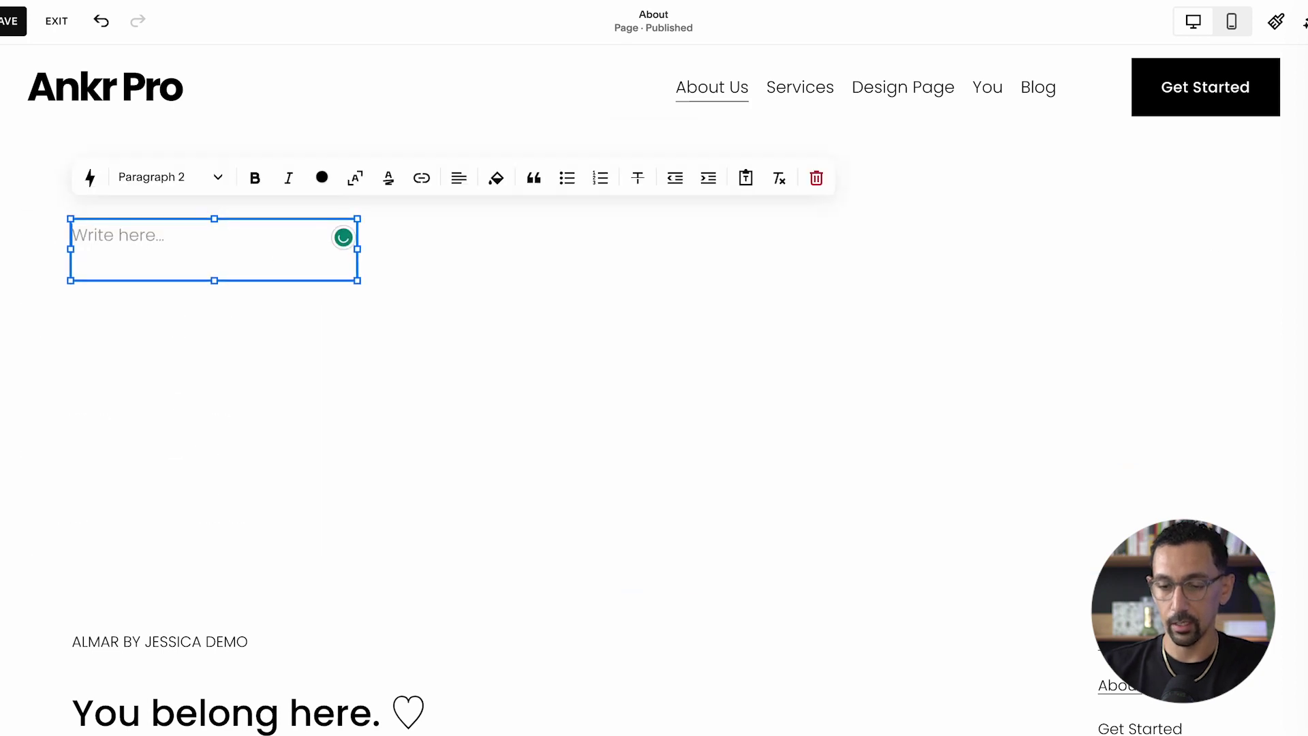
type(" us")
key("ctrl+alt+1")
left_click(500, 284)
left_click(263, 301)
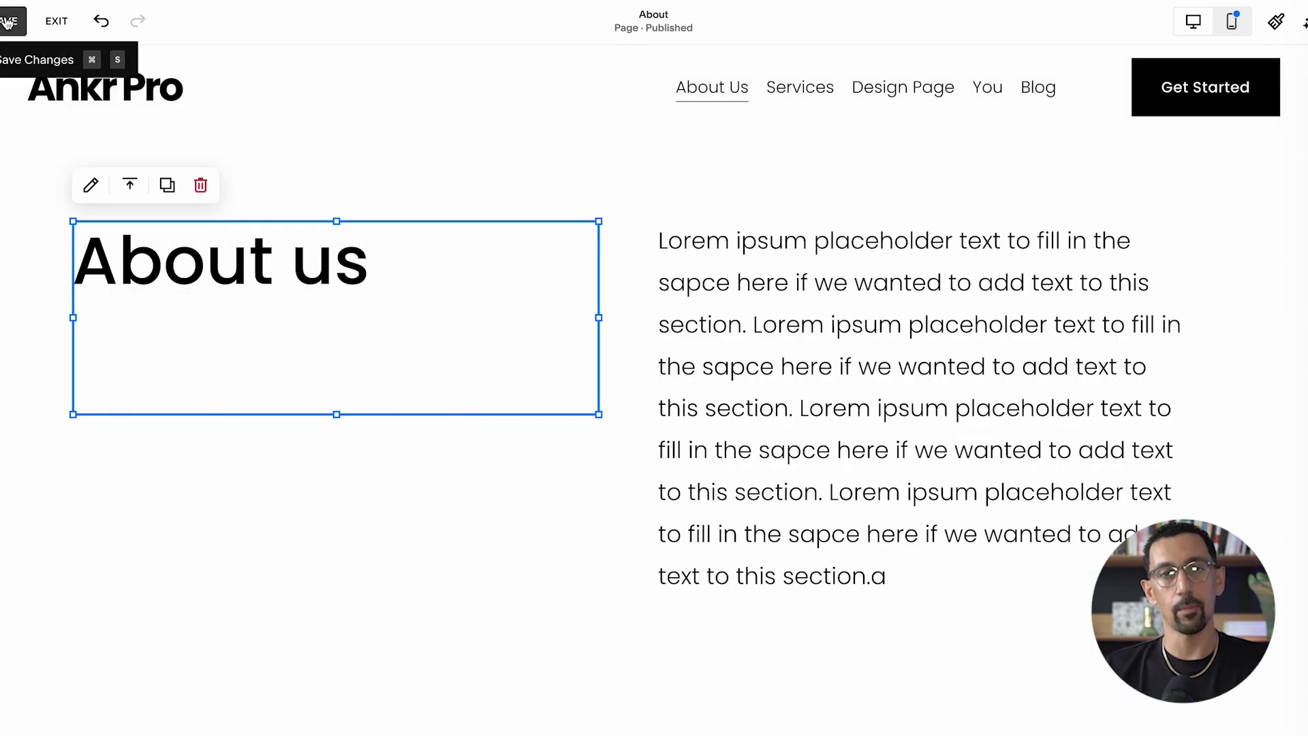
left_click(9, 22)
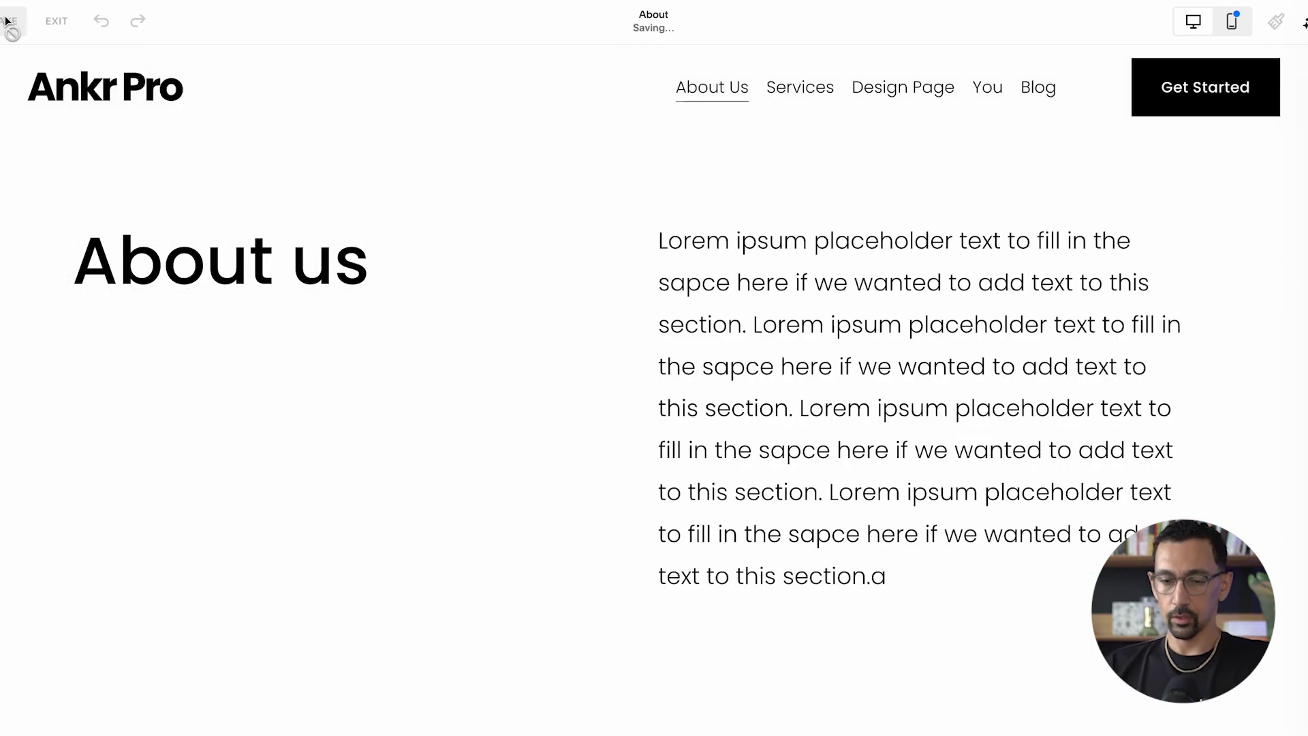
- Exit the editor to view the published About page
left_click(55, 32)
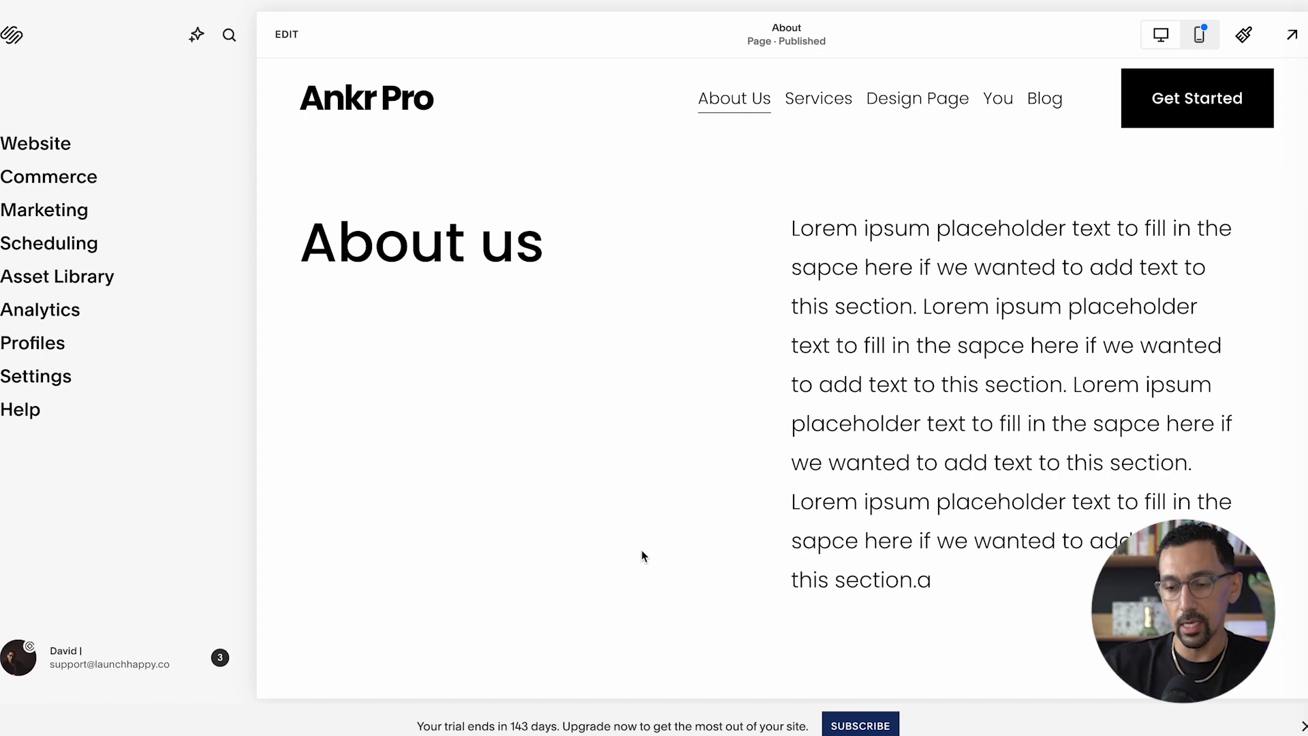
- Insert the Introduce your brand banner section above the About content
left_click(469, 261)
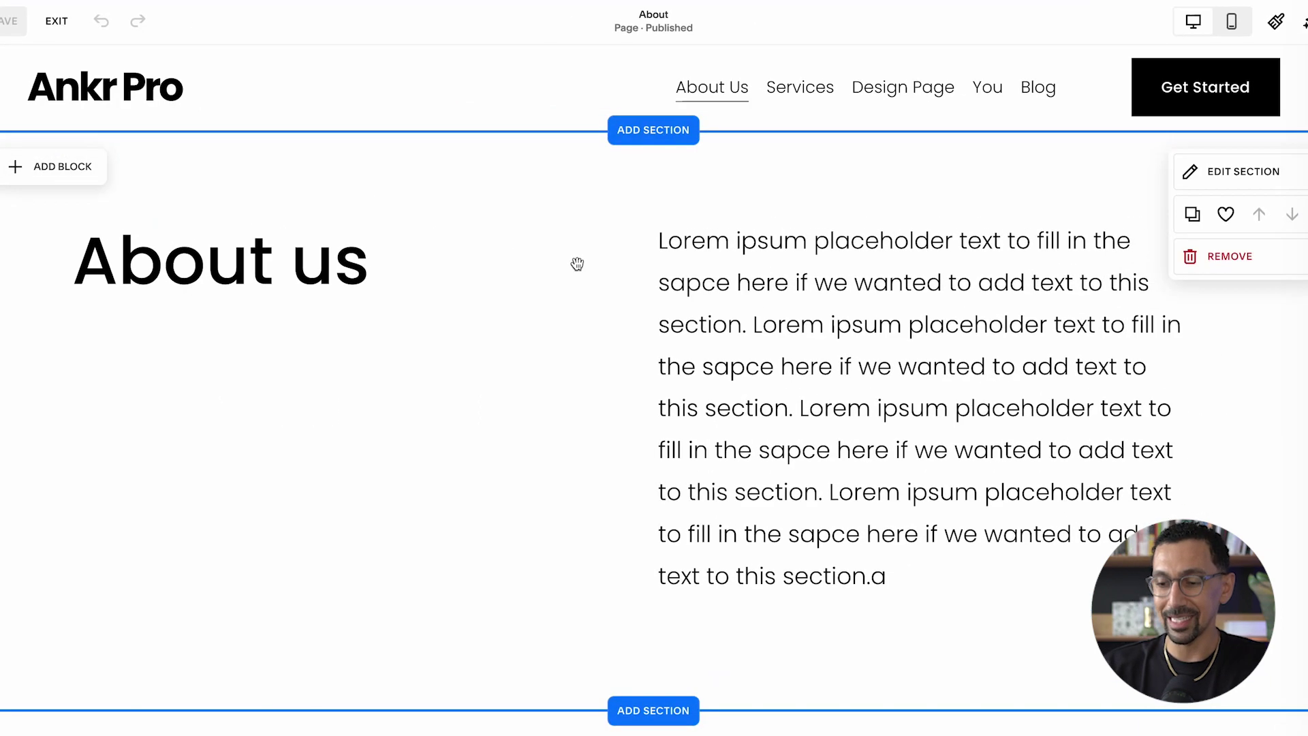
left_click(293, 273)
triple_click(293, 272)
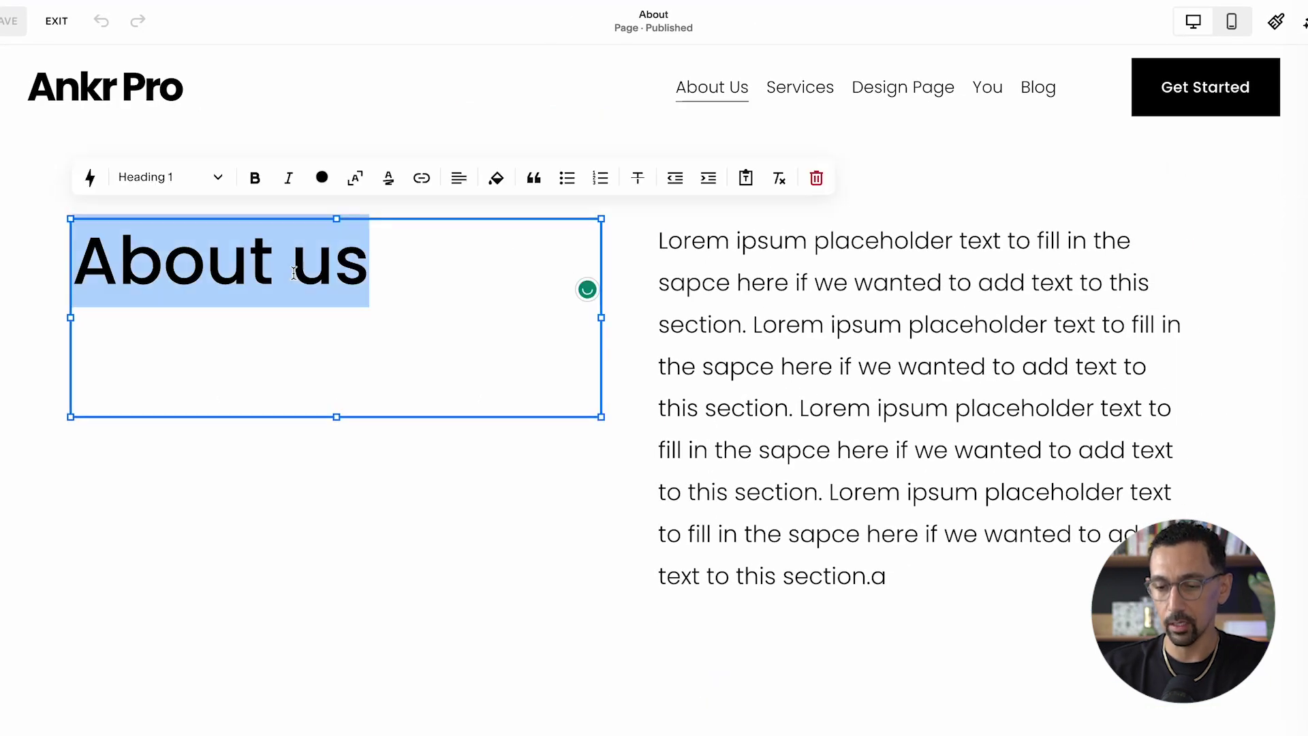
left_click(653, 212)
left_click(576, 207)
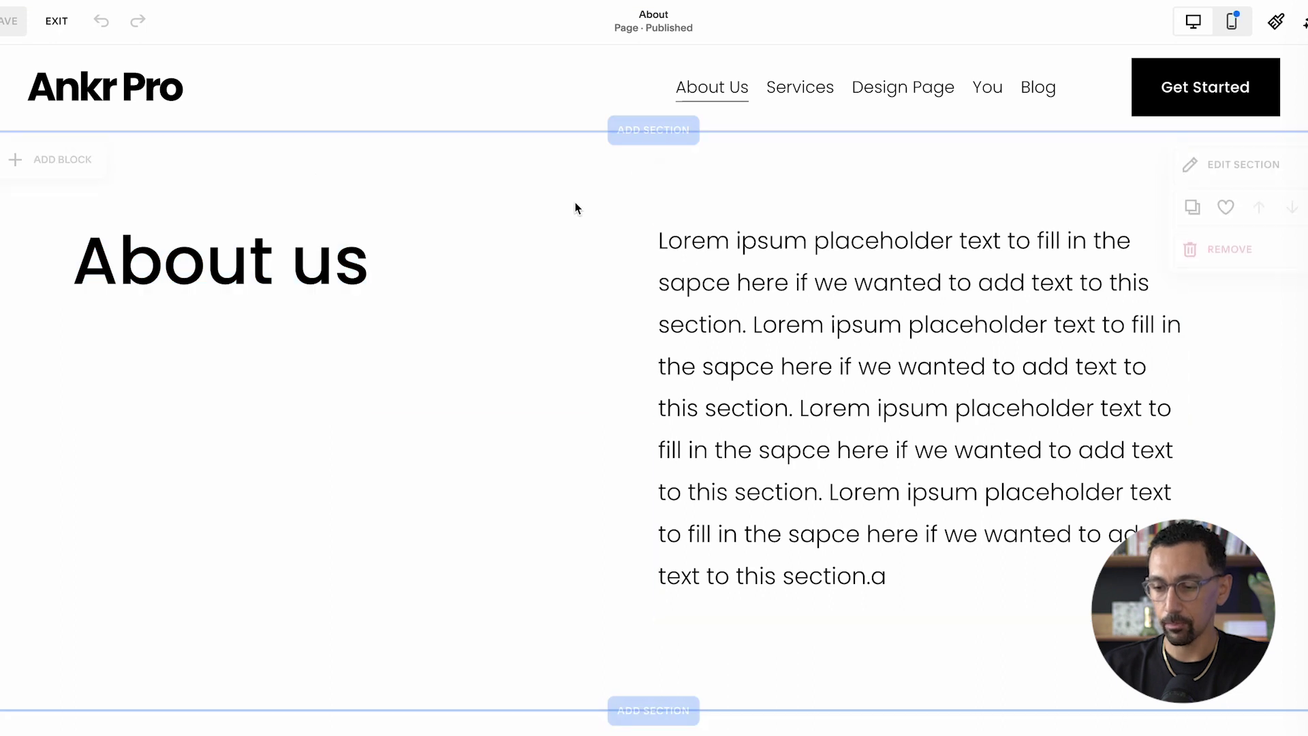
left_click(655, 130)
left_click(612, 263)
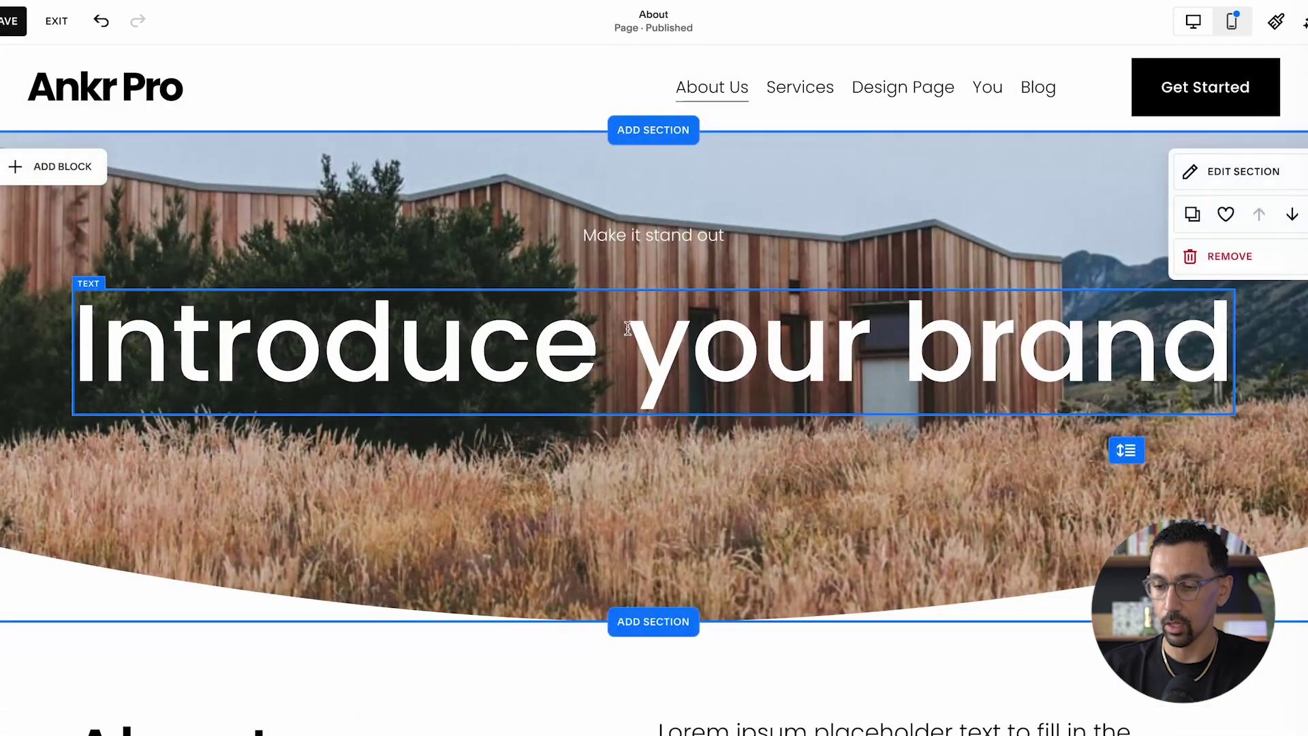
- Make the banner heading a centred Heading 1 'About us' and delete the Make it stand out tagline
double_click(650, 329)
type("About us")
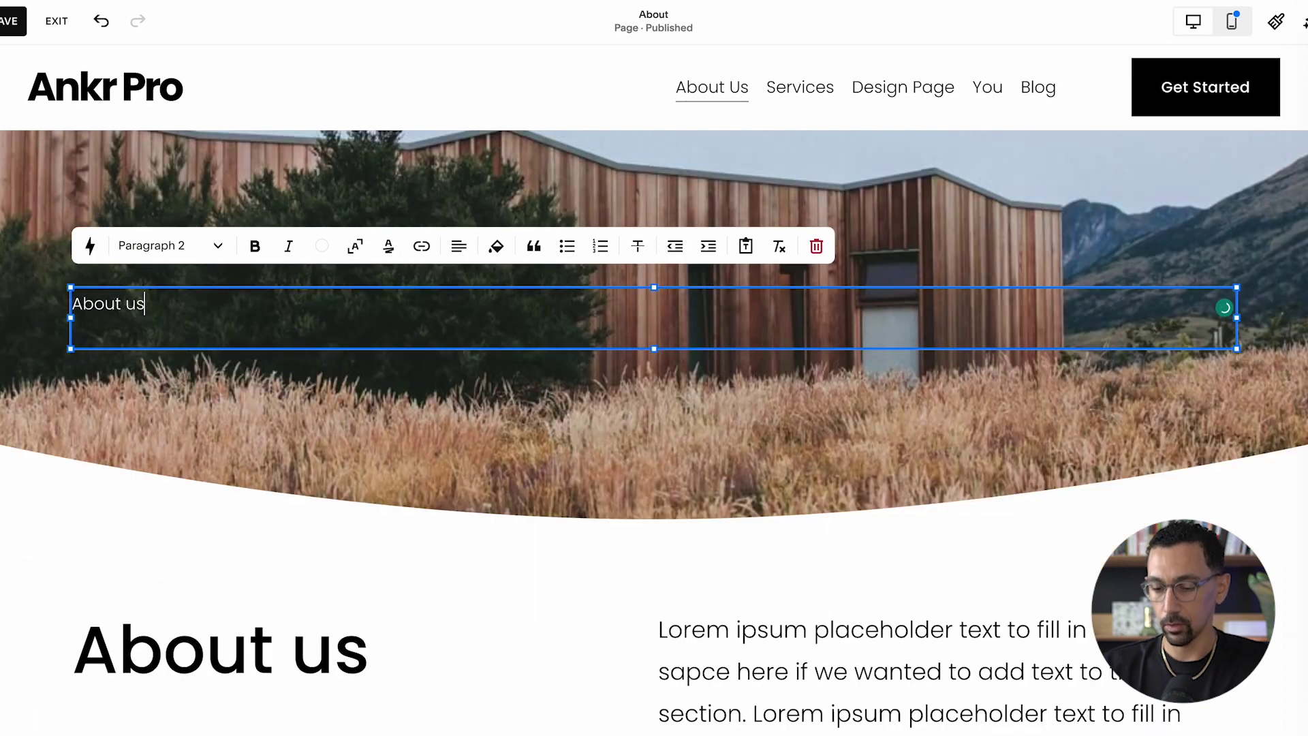
key("ctrl+a")
key("ctrl+shift+e")
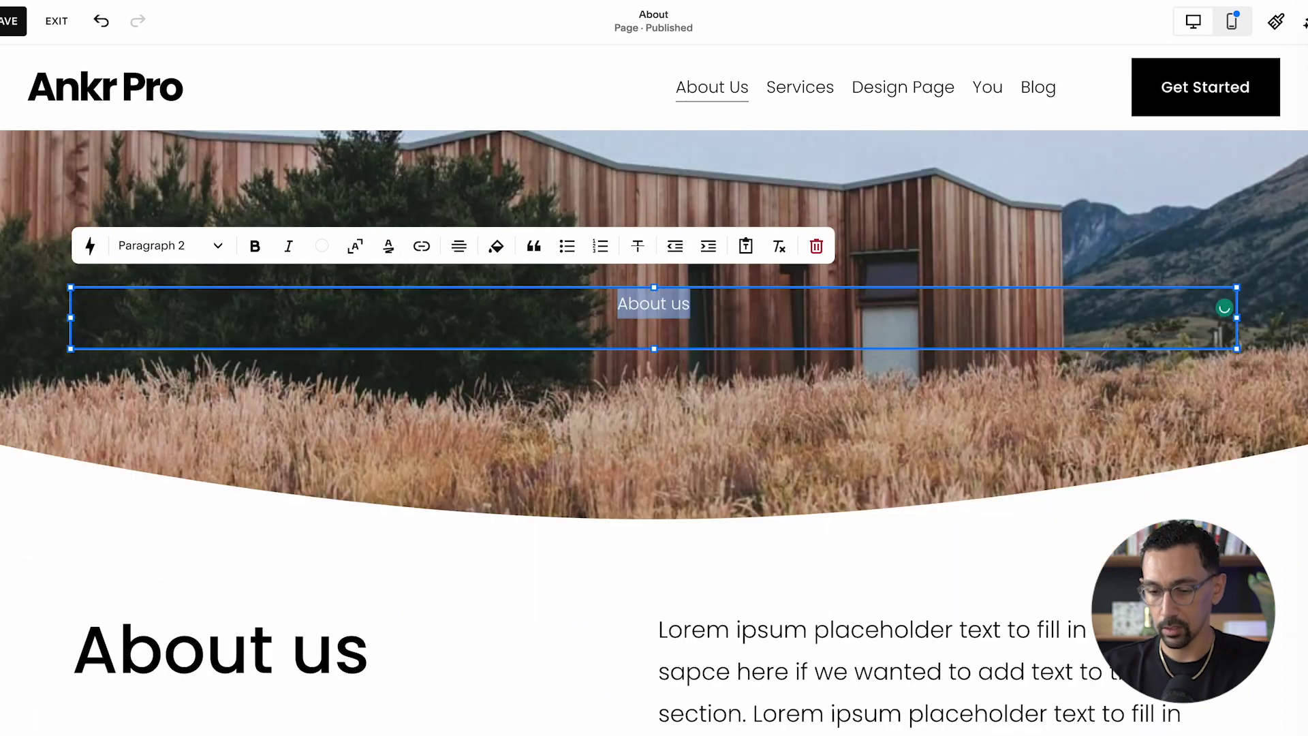
key("ctrl+alt+2")
key("ctrl+alt+1")
left_click(778, 470)
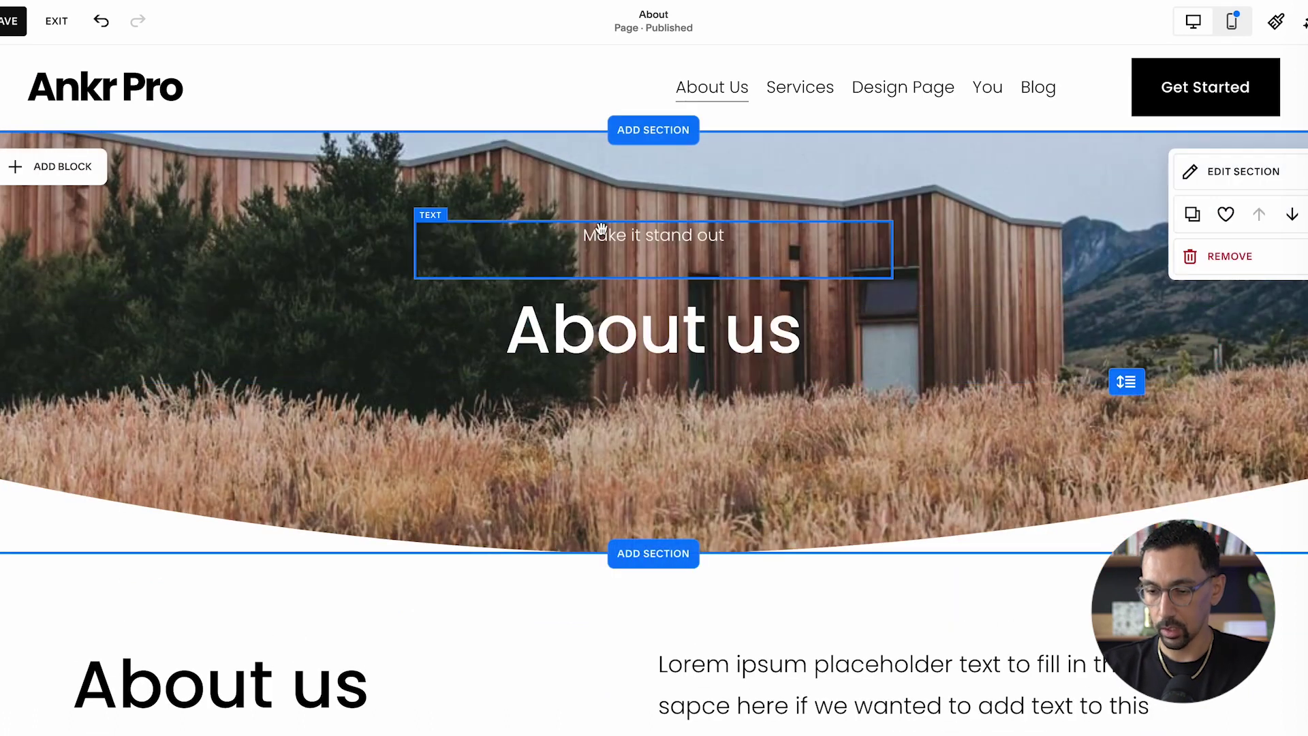
left_click(631, 235)
key("Delete")
scroll(677, 354, "down", 4)
scroll(714, 505, "up", 3)
- Move the About us heading up, set the hero to 3 grid rows, keeping height M
left_click(1226, 145)
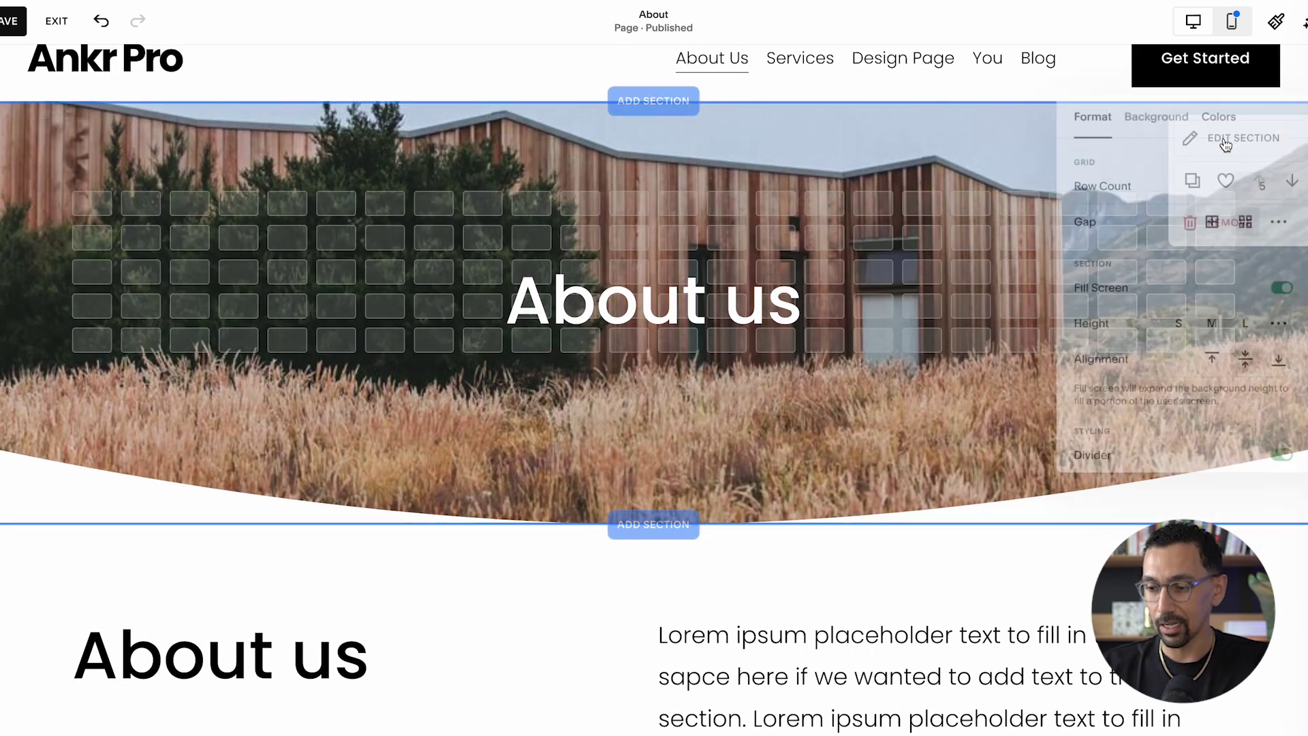
left_click(929, 171)
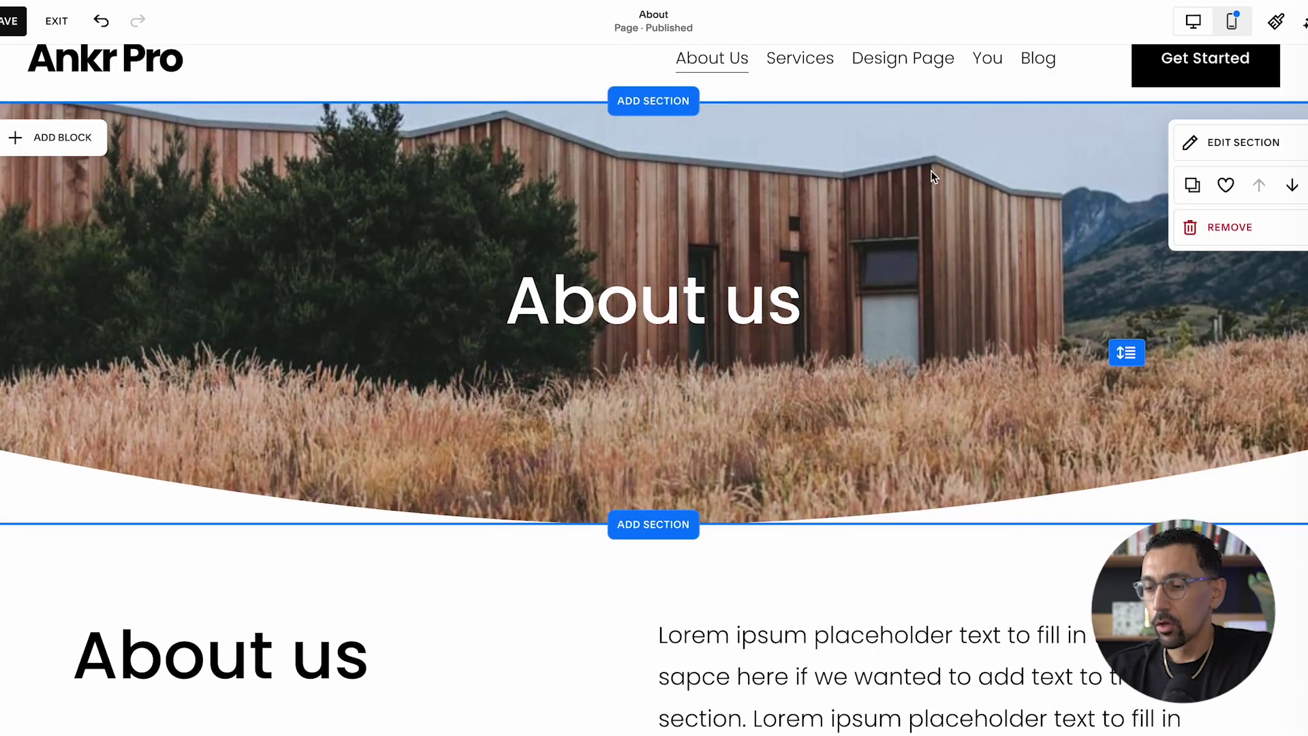
left_click(1227, 153)
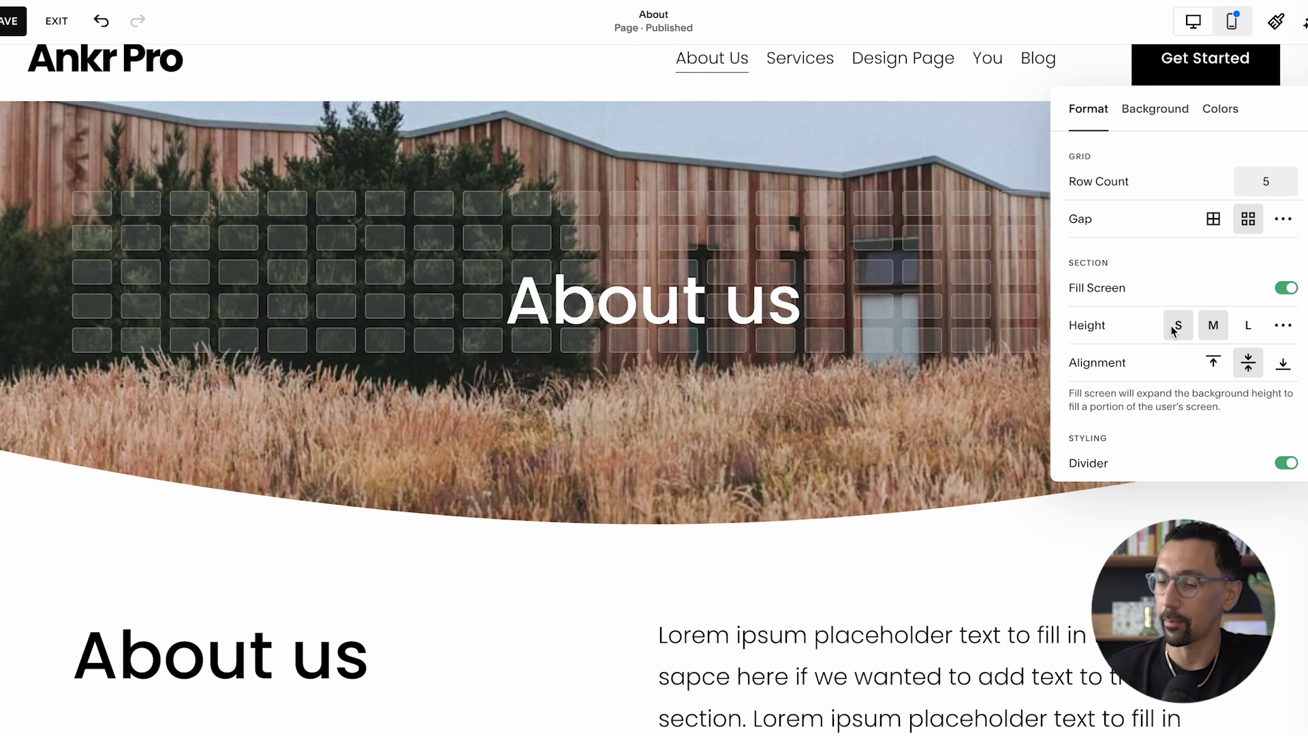
left_click(754, 440)
left_click_drag(759, 294, 759, 294)
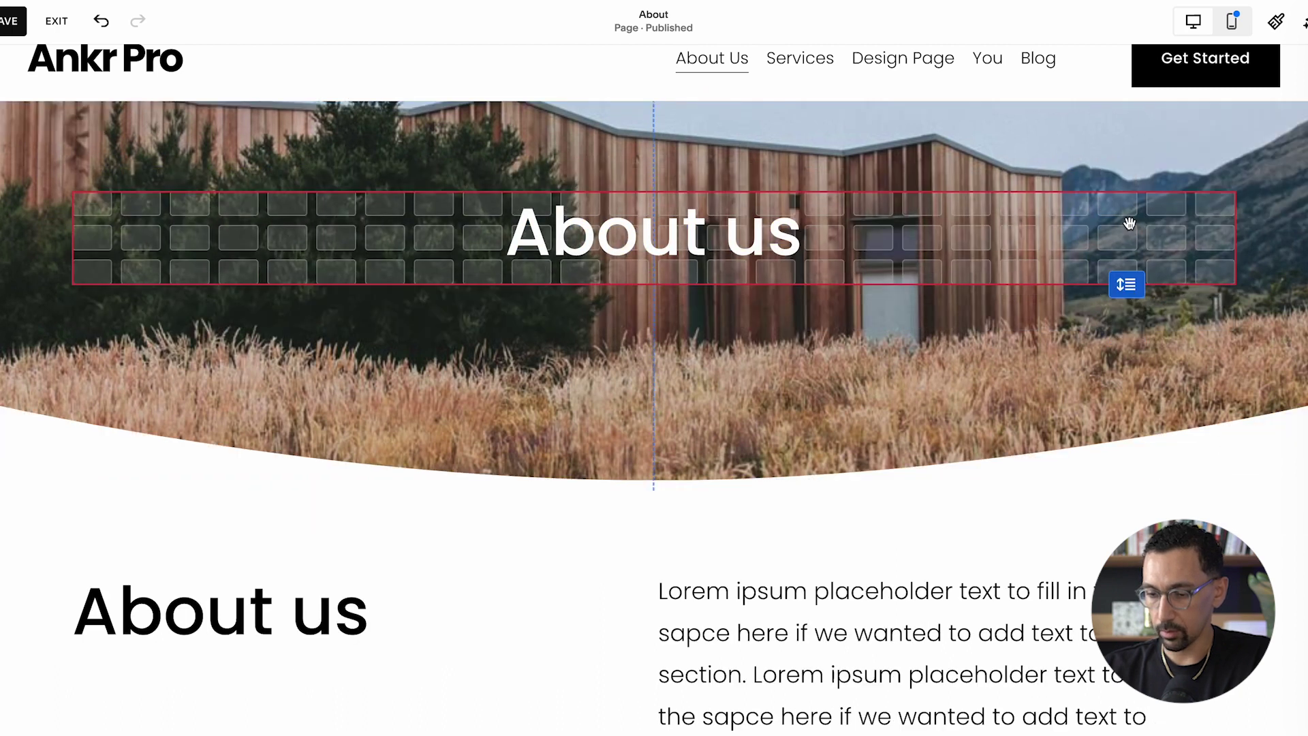
left_click(1217, 140)
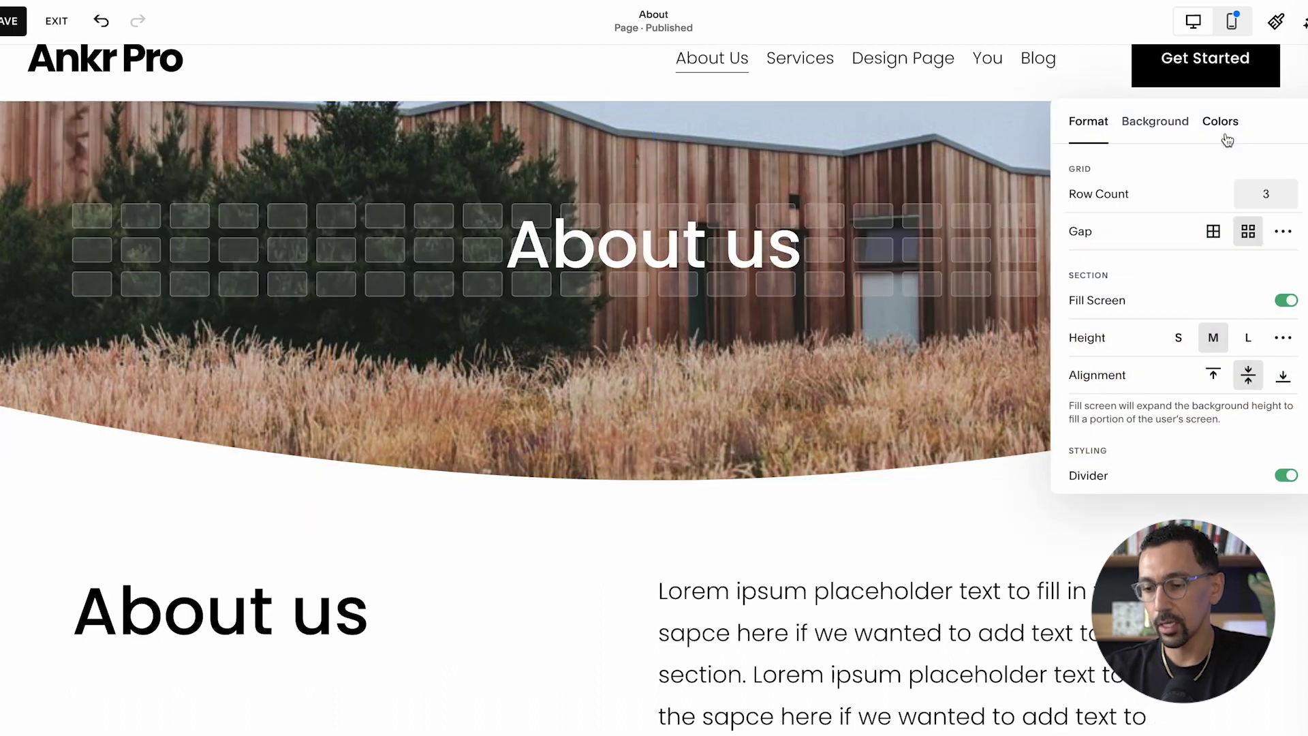
left_click(1250, 340)
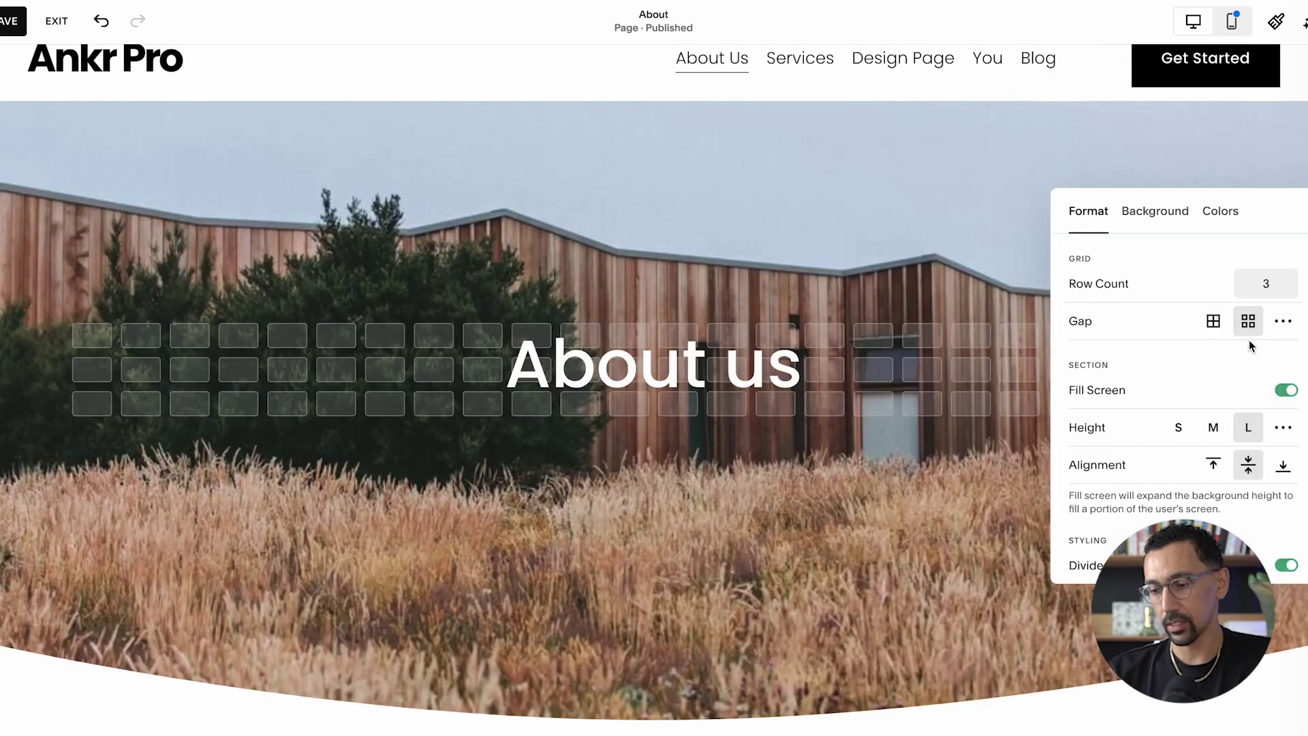
left_click(1214, 428)
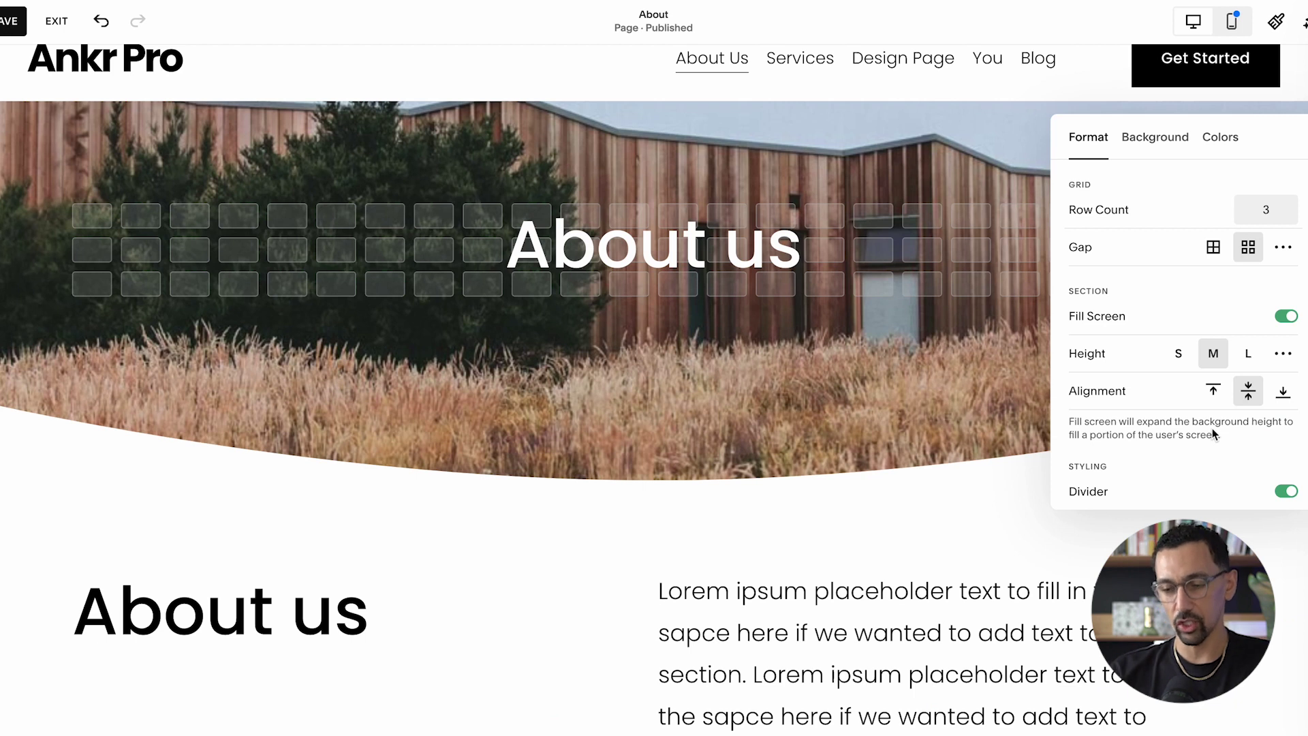
- Set the hero's bottom divider shape to width L and height S
scroll(1180, 484, "down", 3)
left_click(1267, 399)
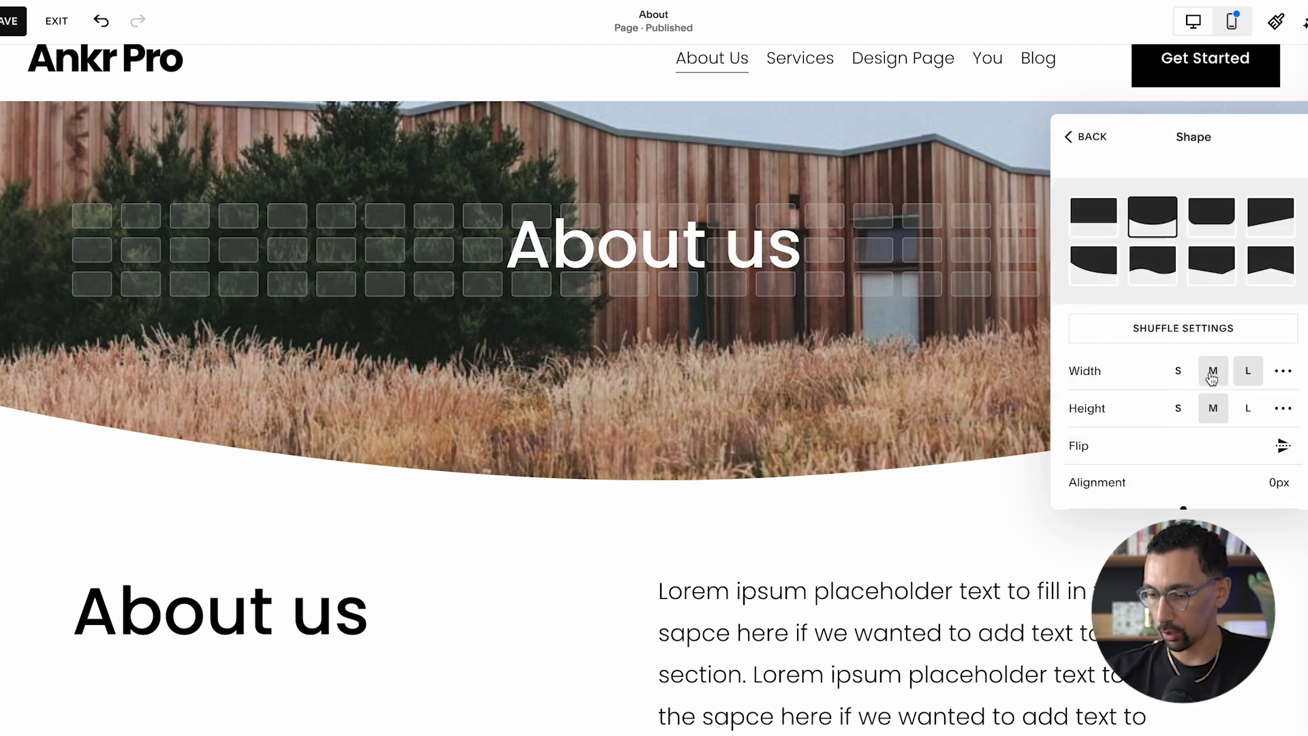
left_click(1178, 371)
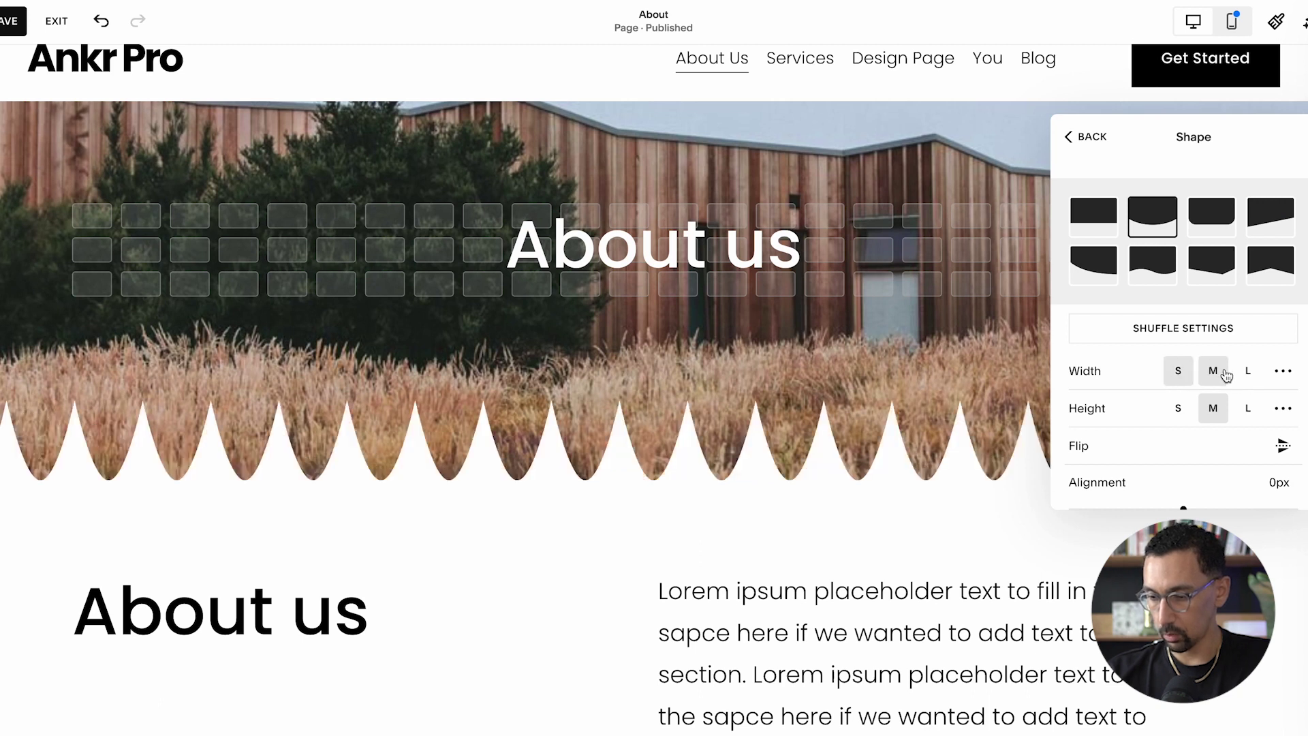
left_click(1247, 372)
left_click(1243, 408)
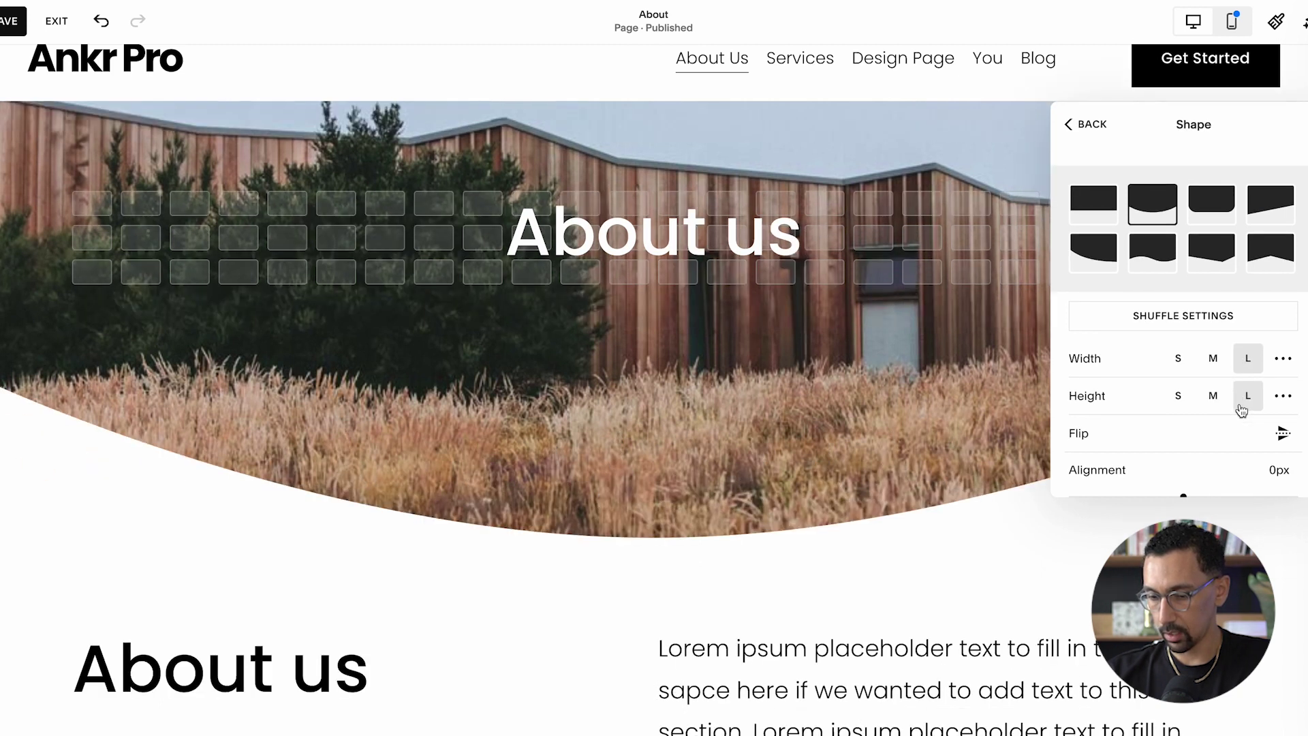
left_click(1178, 399)
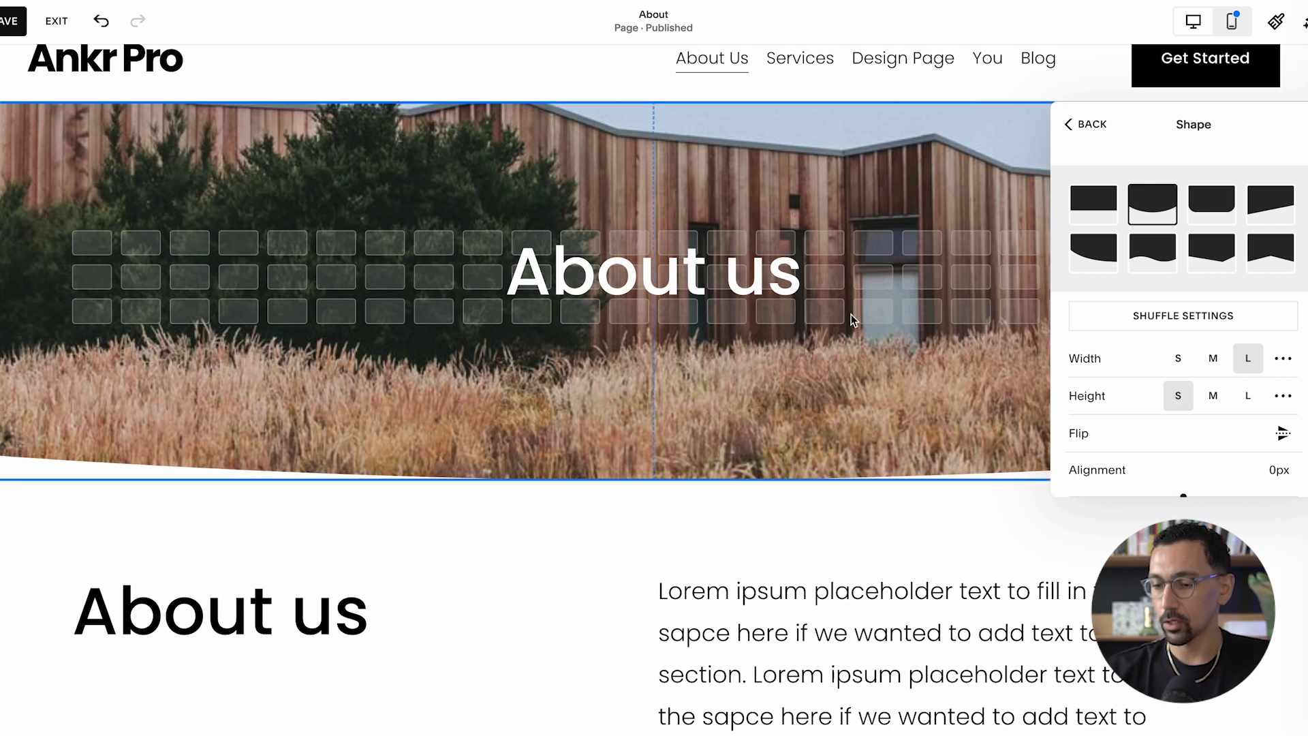
left_click(1078, 125)
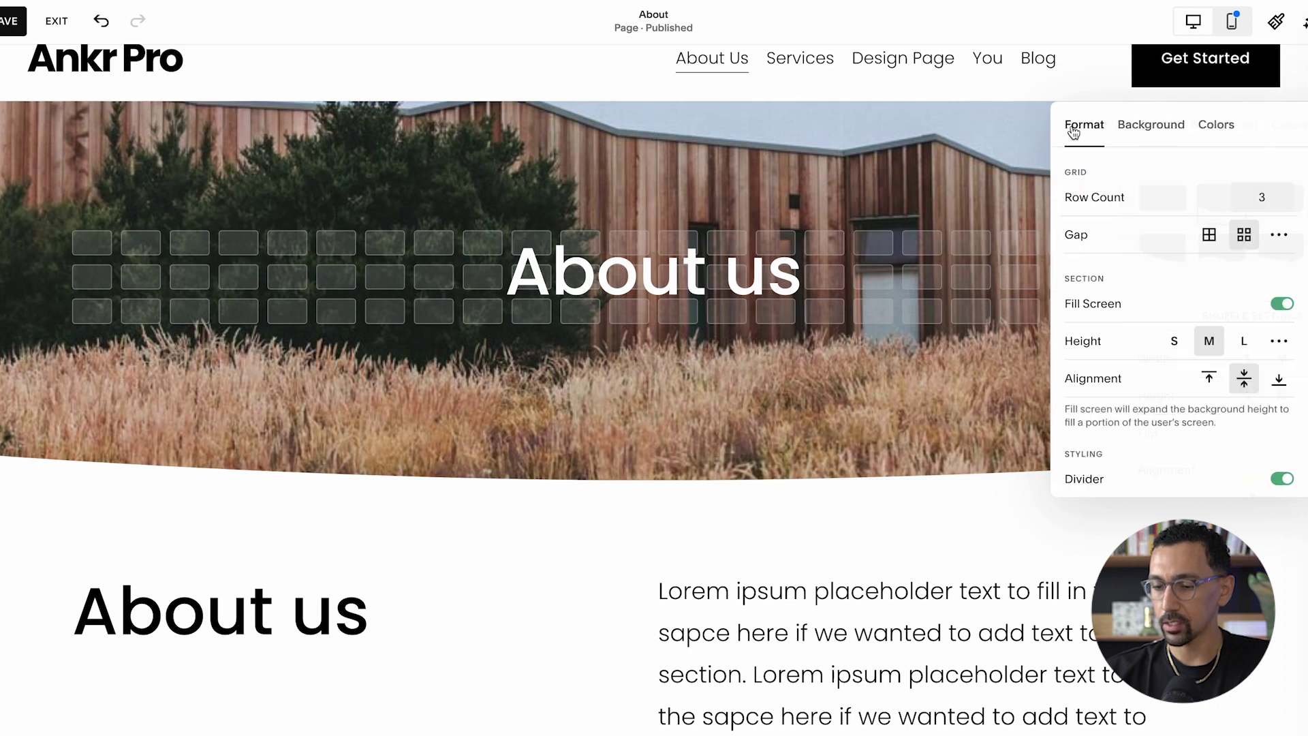
- Replace the About us heading with 'We are the best for a lot of reasons' in Heading 2
left_click(764, 187)
scroll(821, 283, "down", 3)
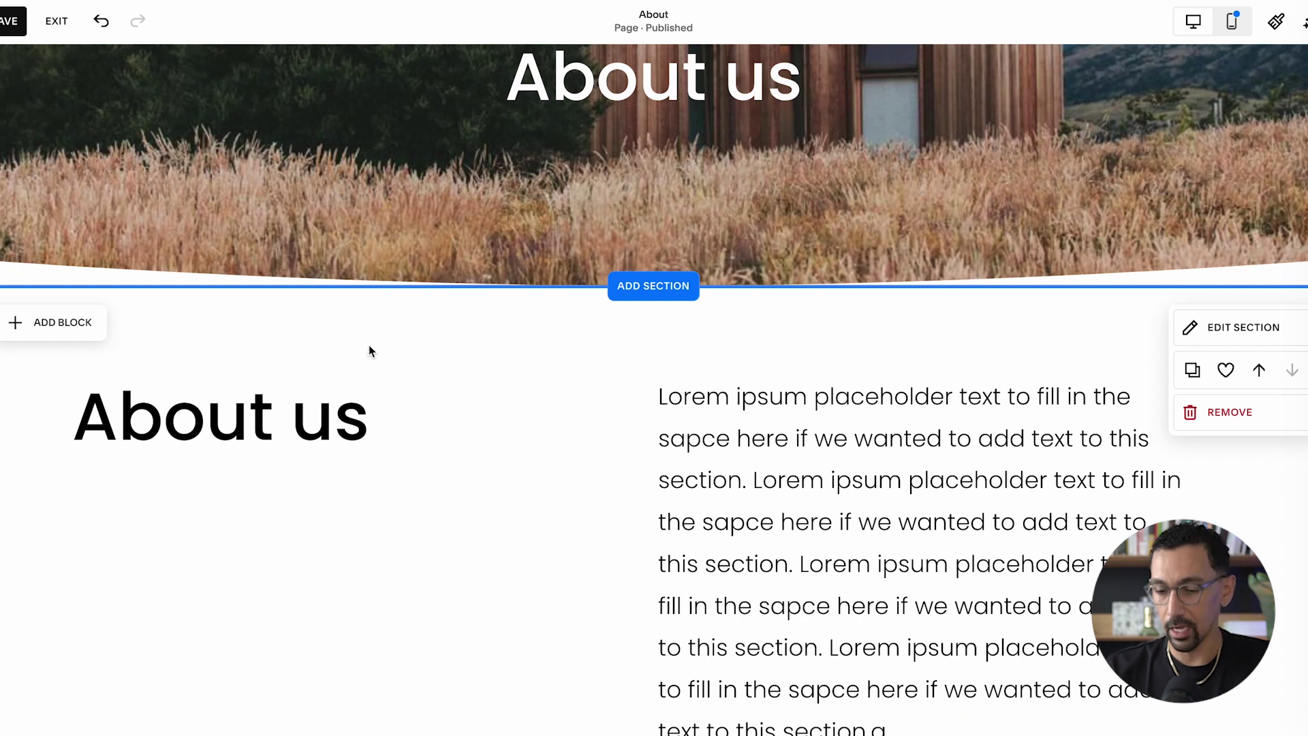
scroll(365, 344, "down", 3)
left_click(343, 331)
double_click(325, 299)
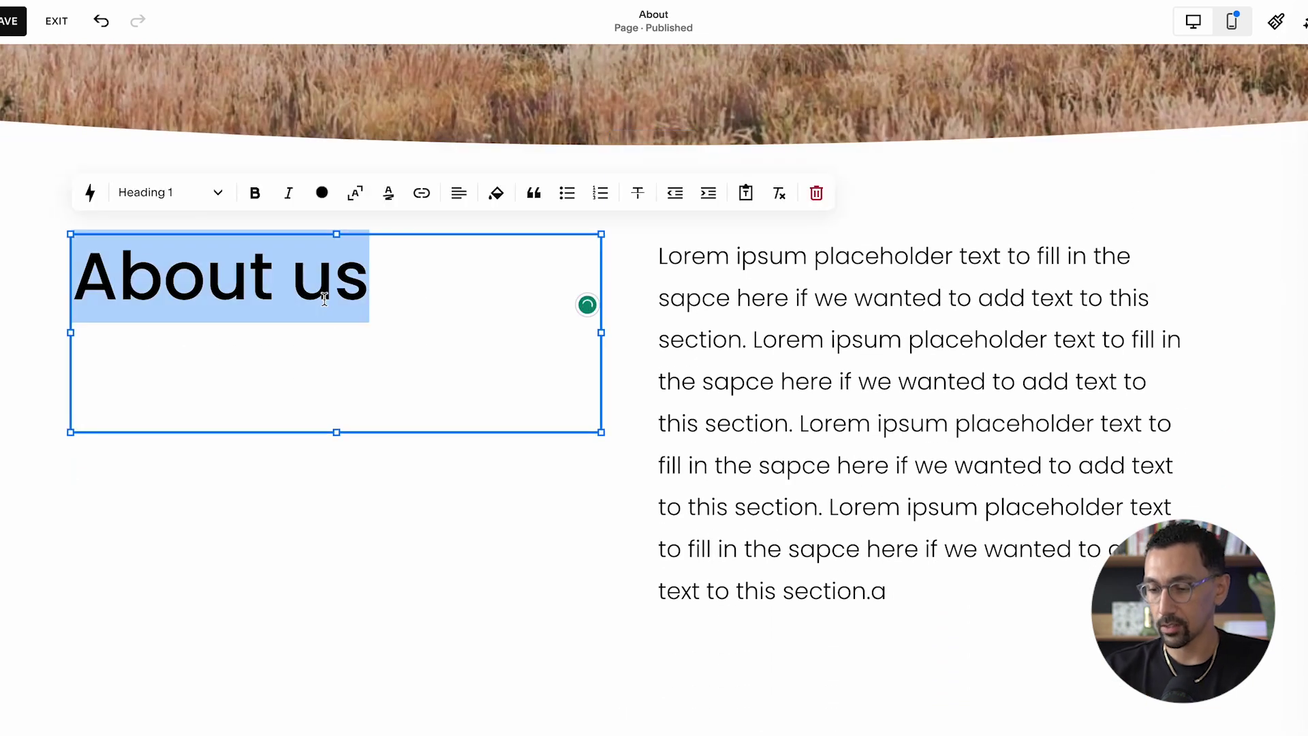
type("We are the best fo")
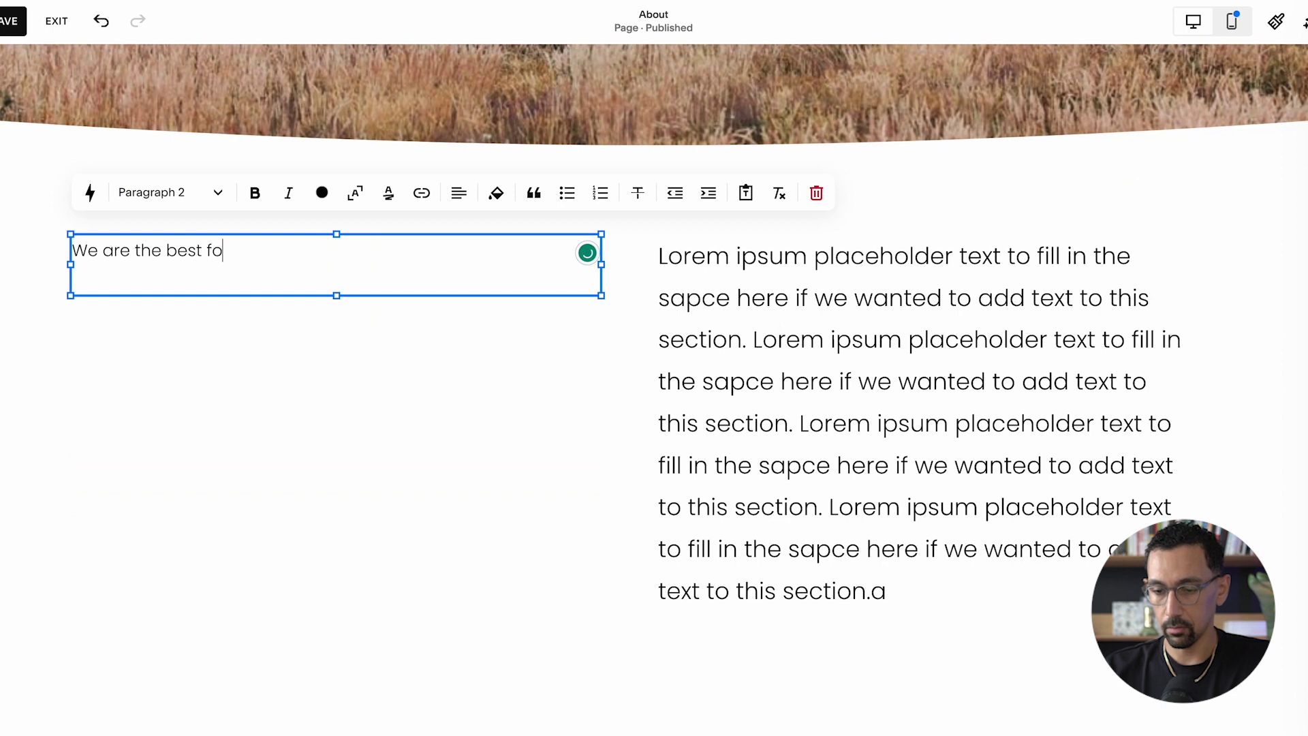
type("r a lot of reasons")
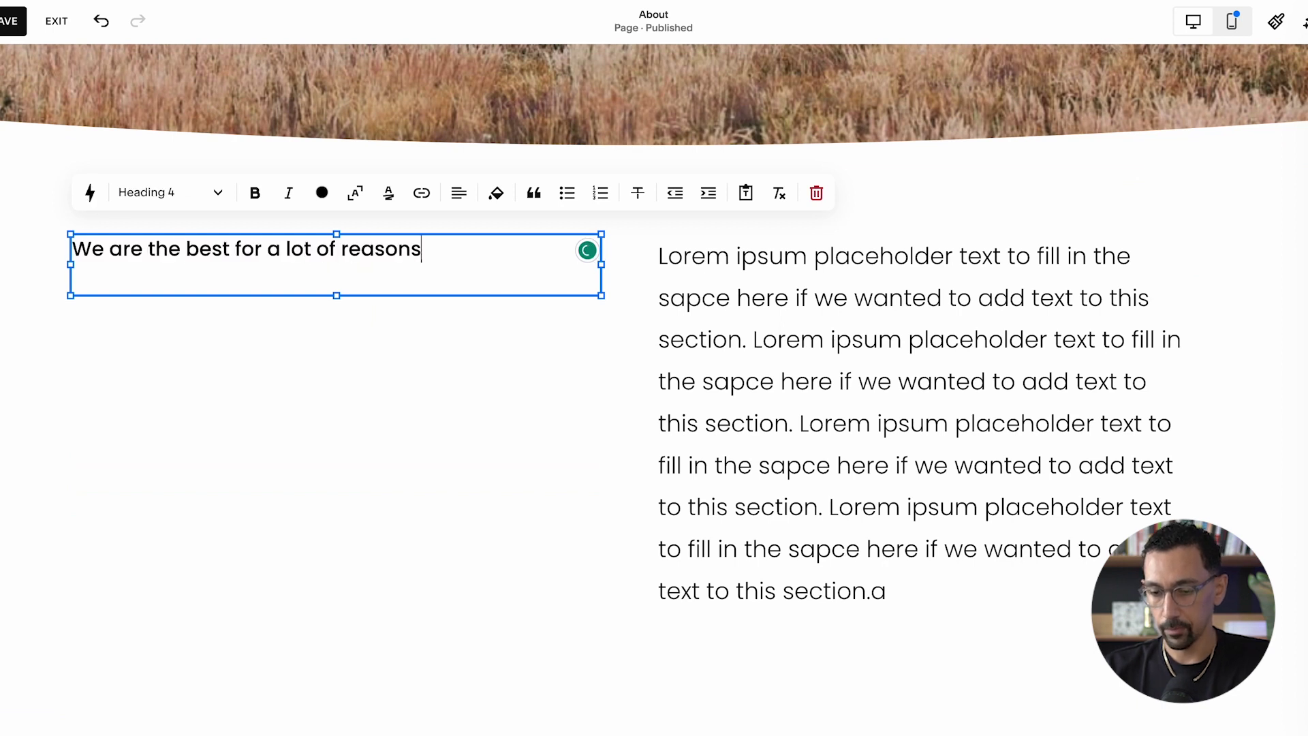
key("ctrl+alt+3")
key("ctrl+alt+2")
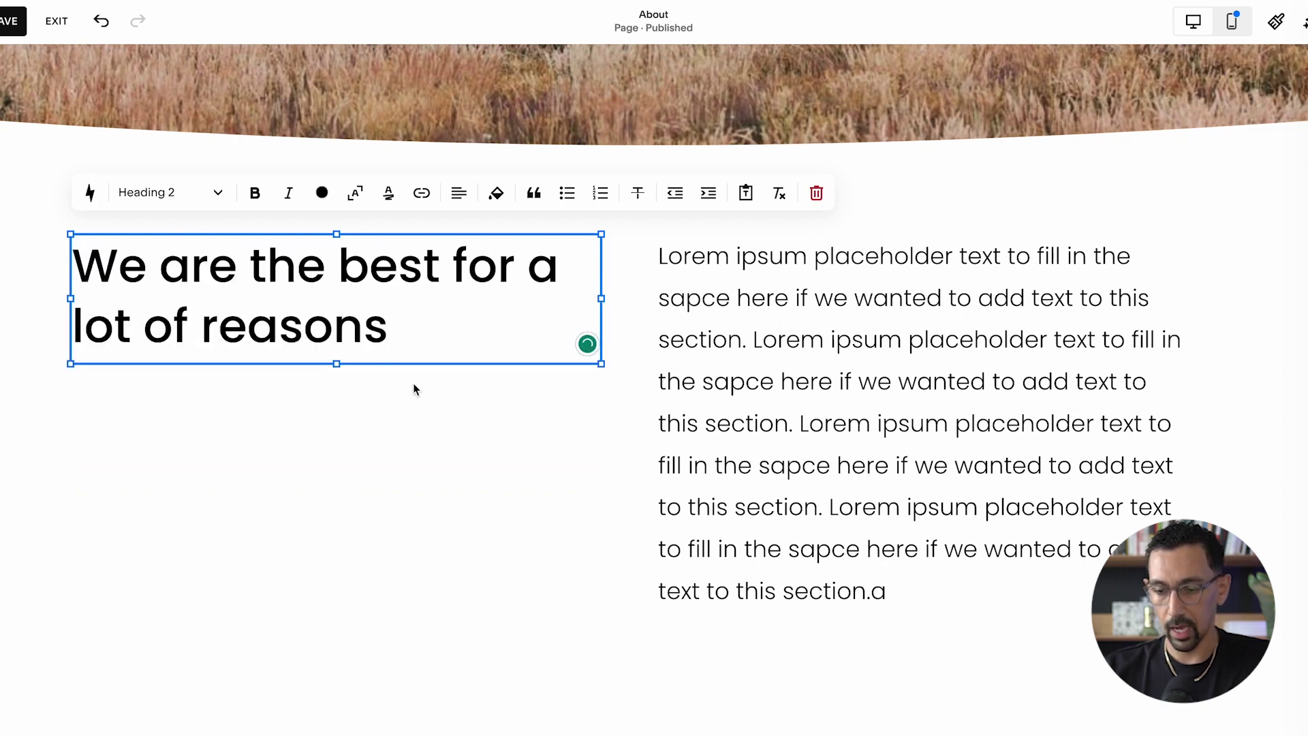
left_click(418, 433)
- Resize the heading block and make the whole heading bold
left_click_drag(601, 234, 549, 239)
triple_click(537, 341)
key("ctrl+b")
left_click(477, 456)
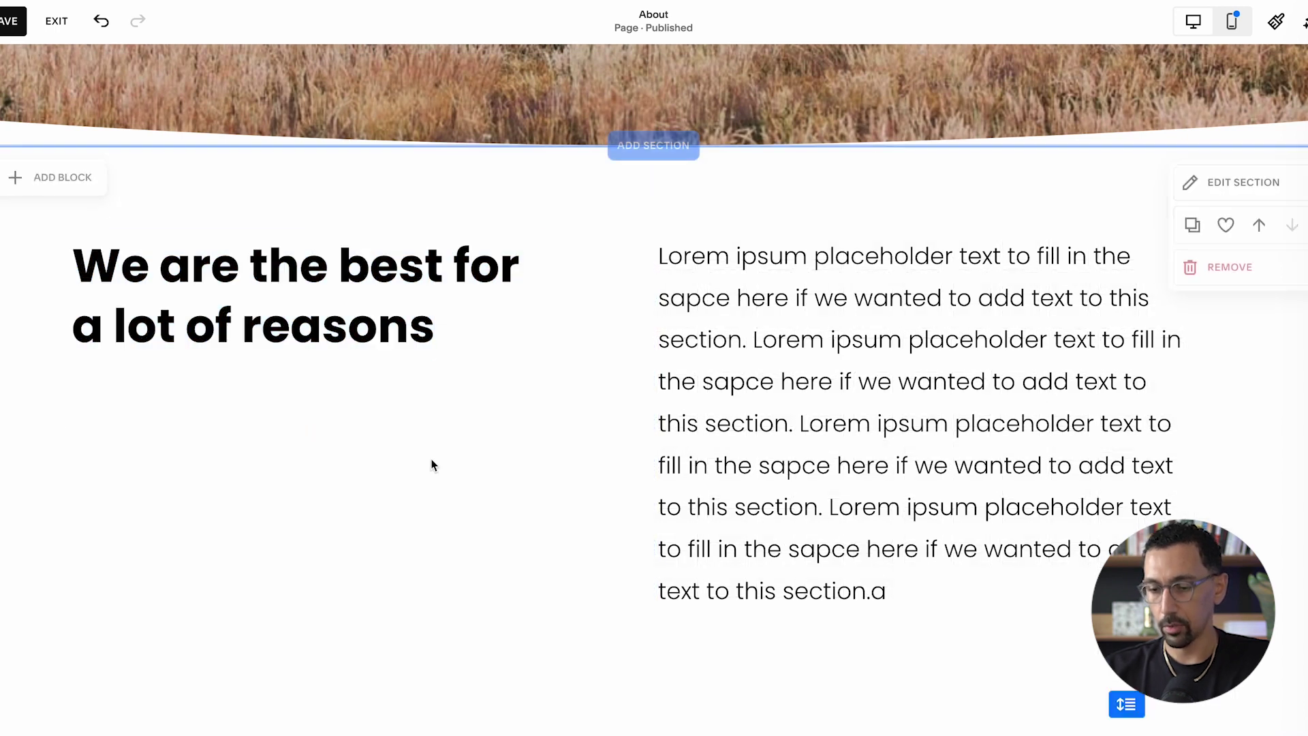
scroll(843, 427, "down", 1)
scroll(843, 427, "down", 5)
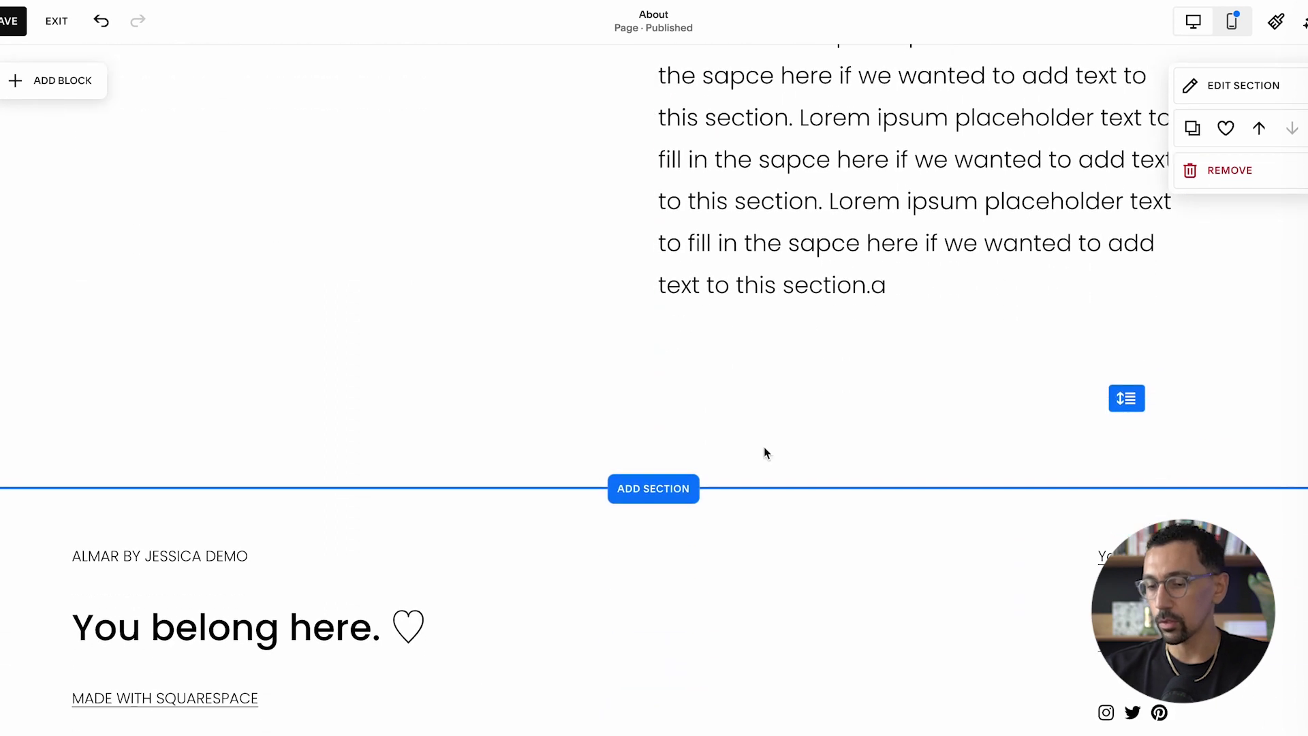
scroll(672, 450, "up", 10)
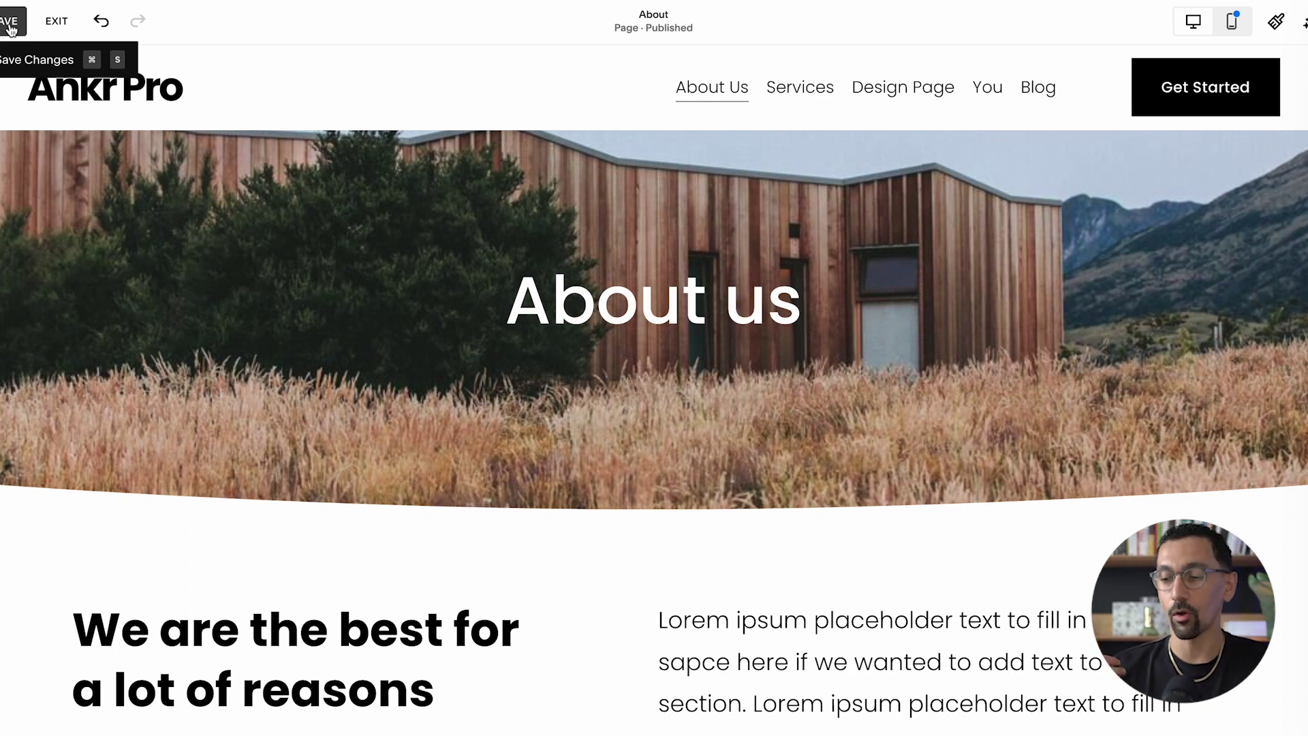
scroll(464, 331, "down", 6)
scroll(578, 357, "up", 8)
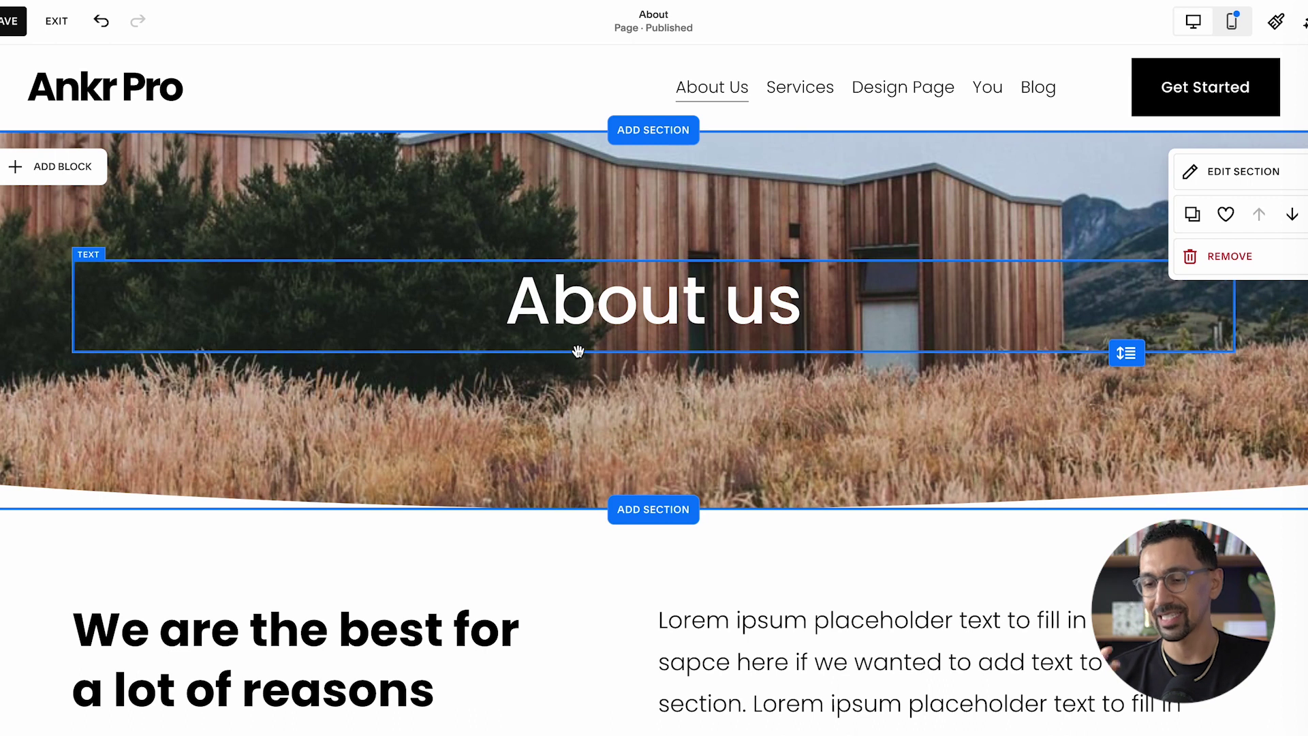
- Save the page edits, exit the editor, and preview the empty Fun page
left_click(797, 272)
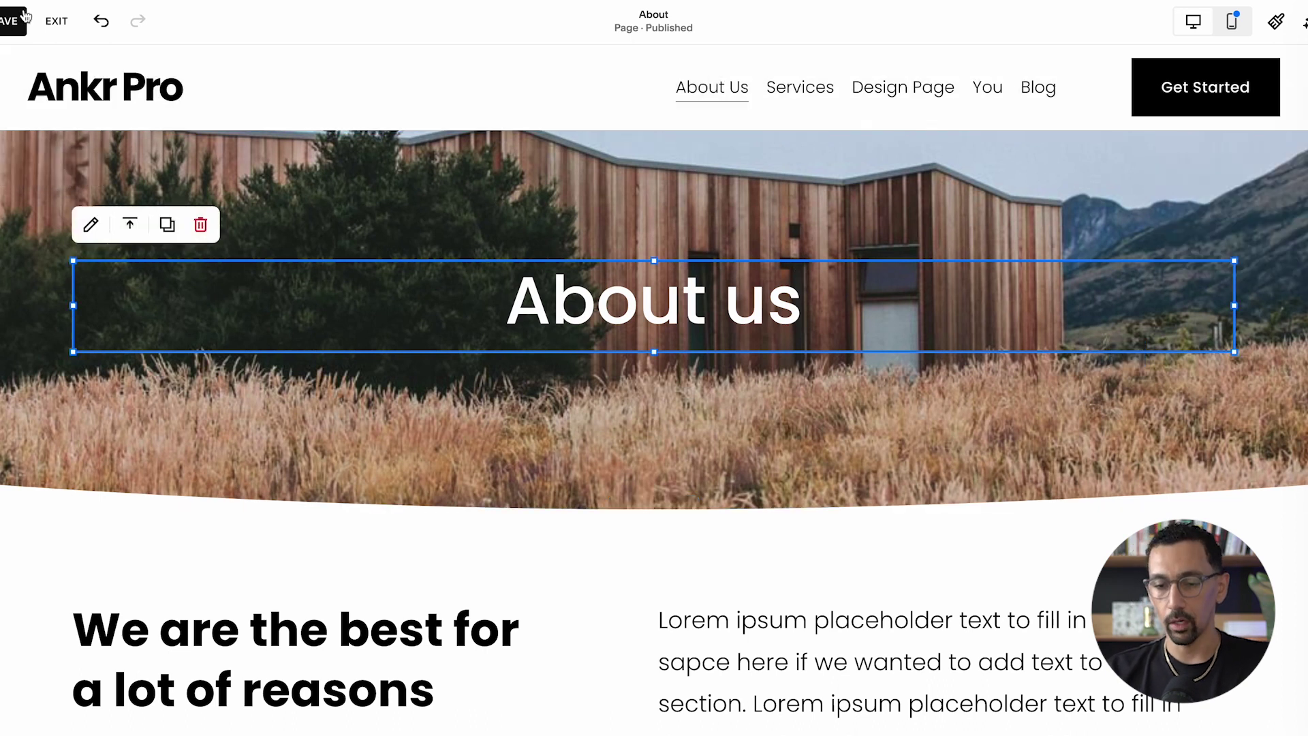
left_click(16, 20)
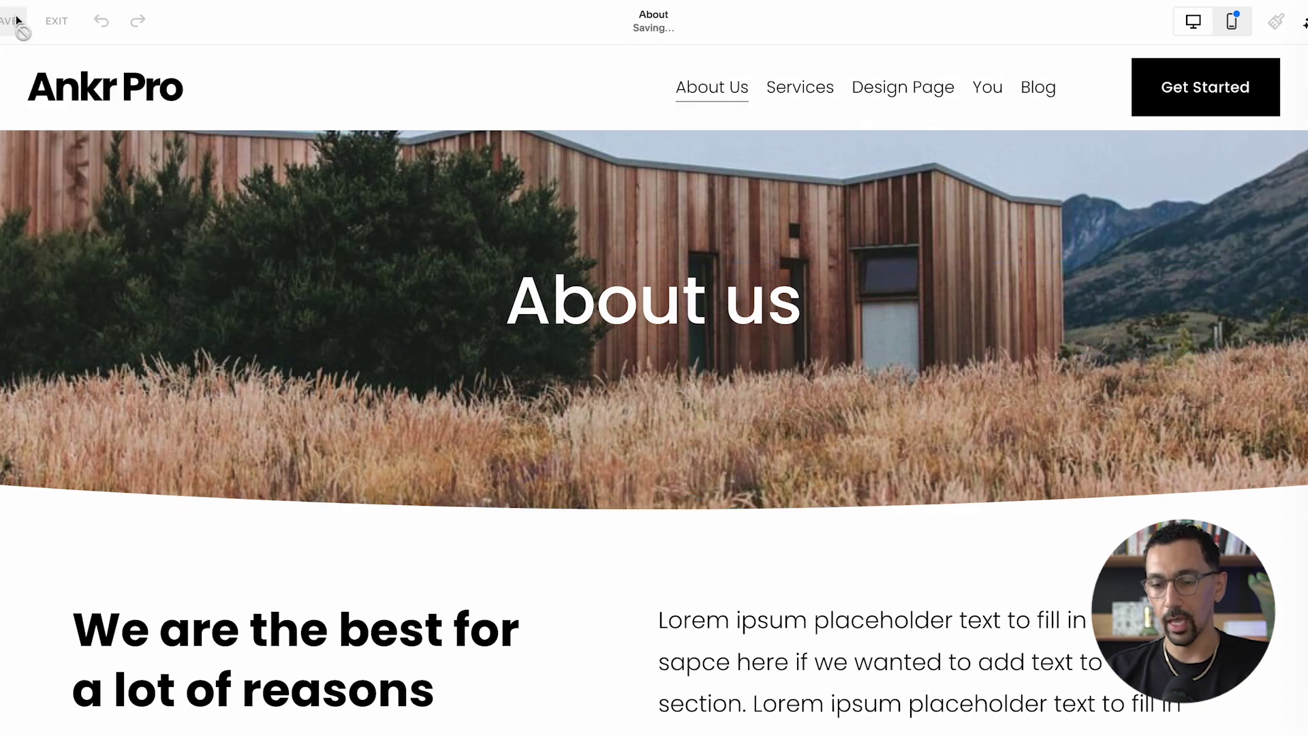
left_click(60, 22)
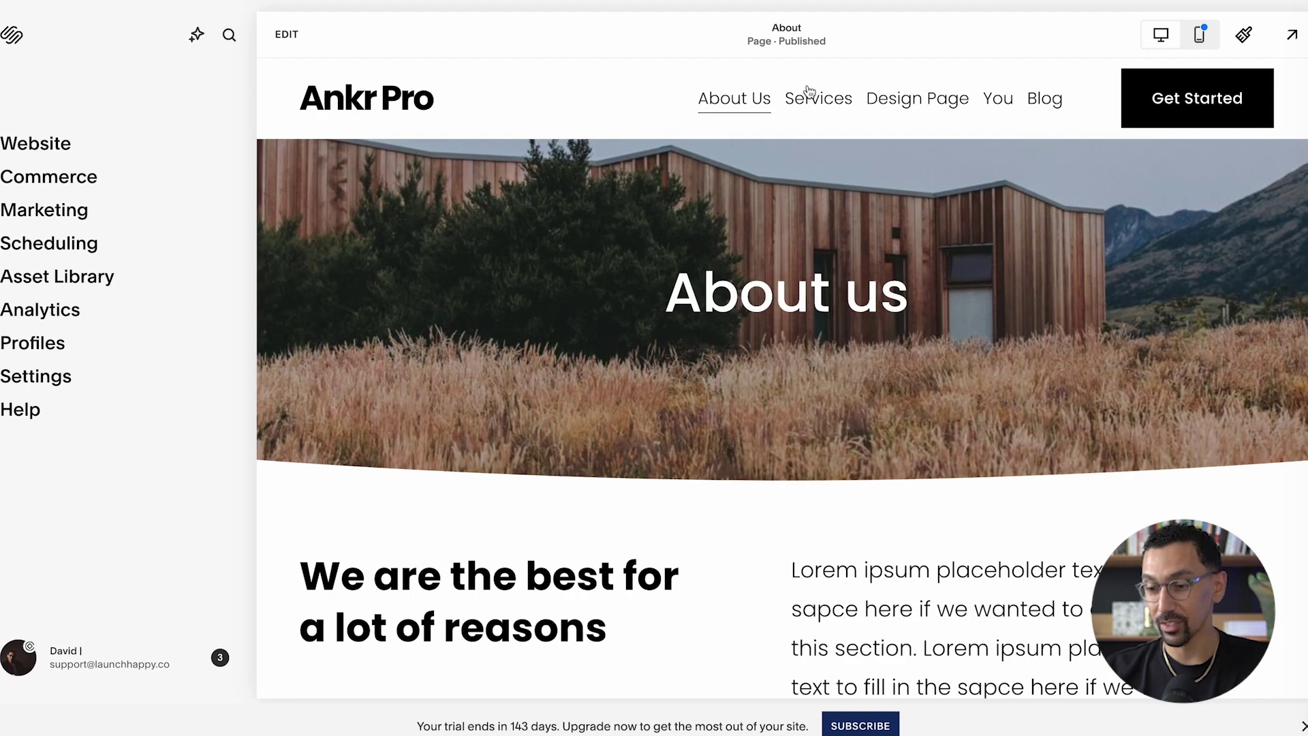
mouse_move(788, 98)
mouse_move(734, 98)
left_click(754, 161)
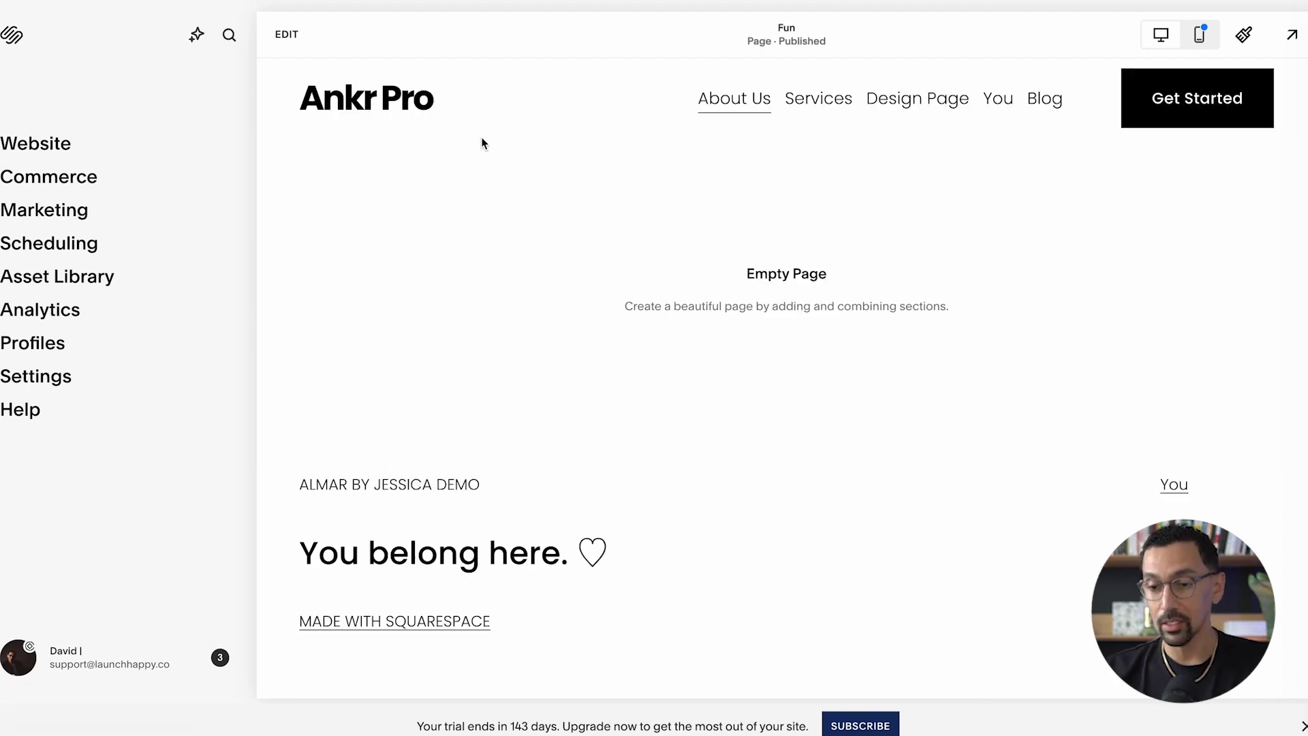
left_click(734, 100)
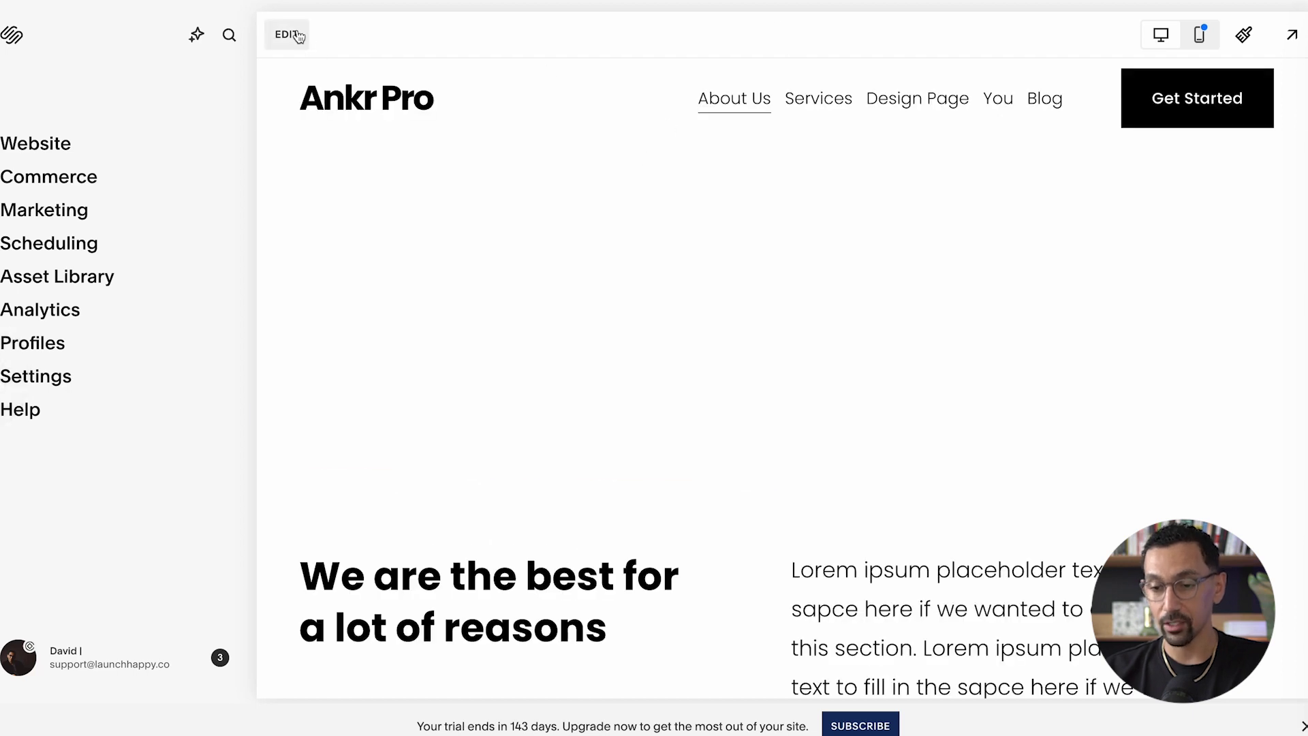
- Save the About us hero as a reusable section with the heart button, then exit
left_click(295, 34)
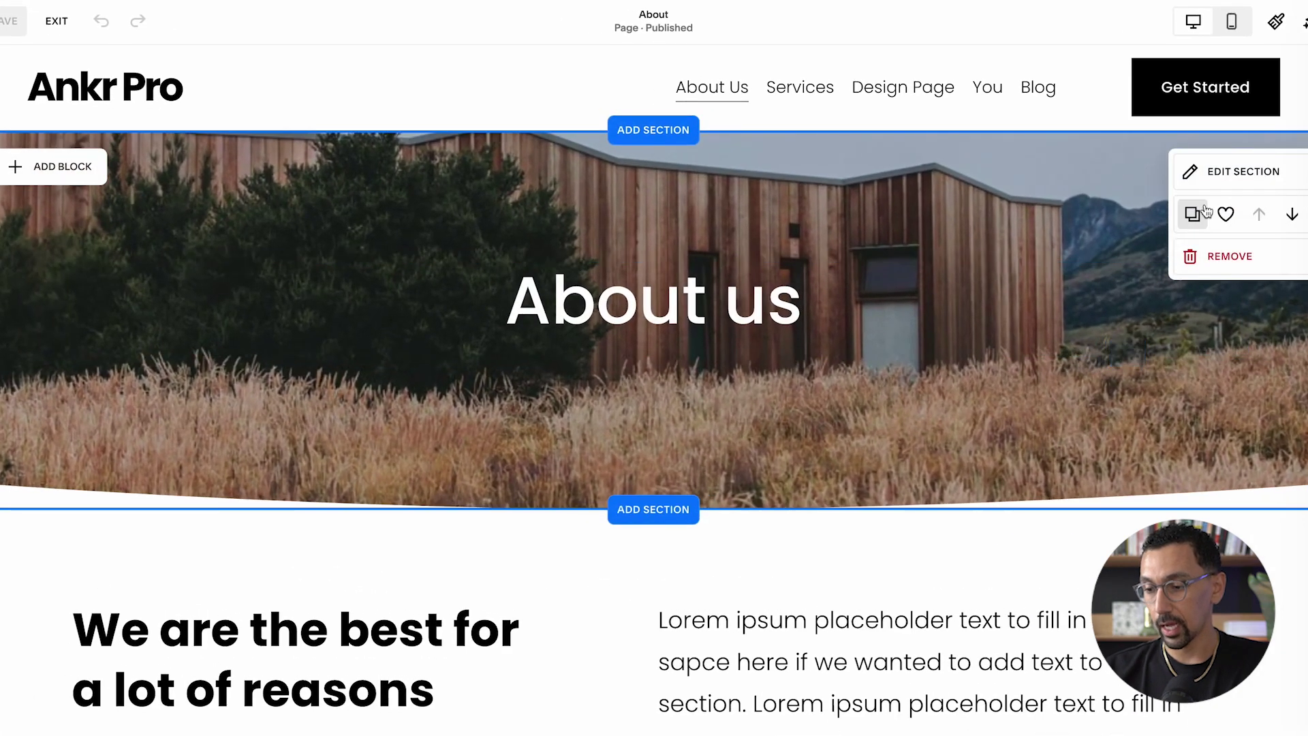
left_click(1225, 216)
scroll(1220, 246, "down", 3)
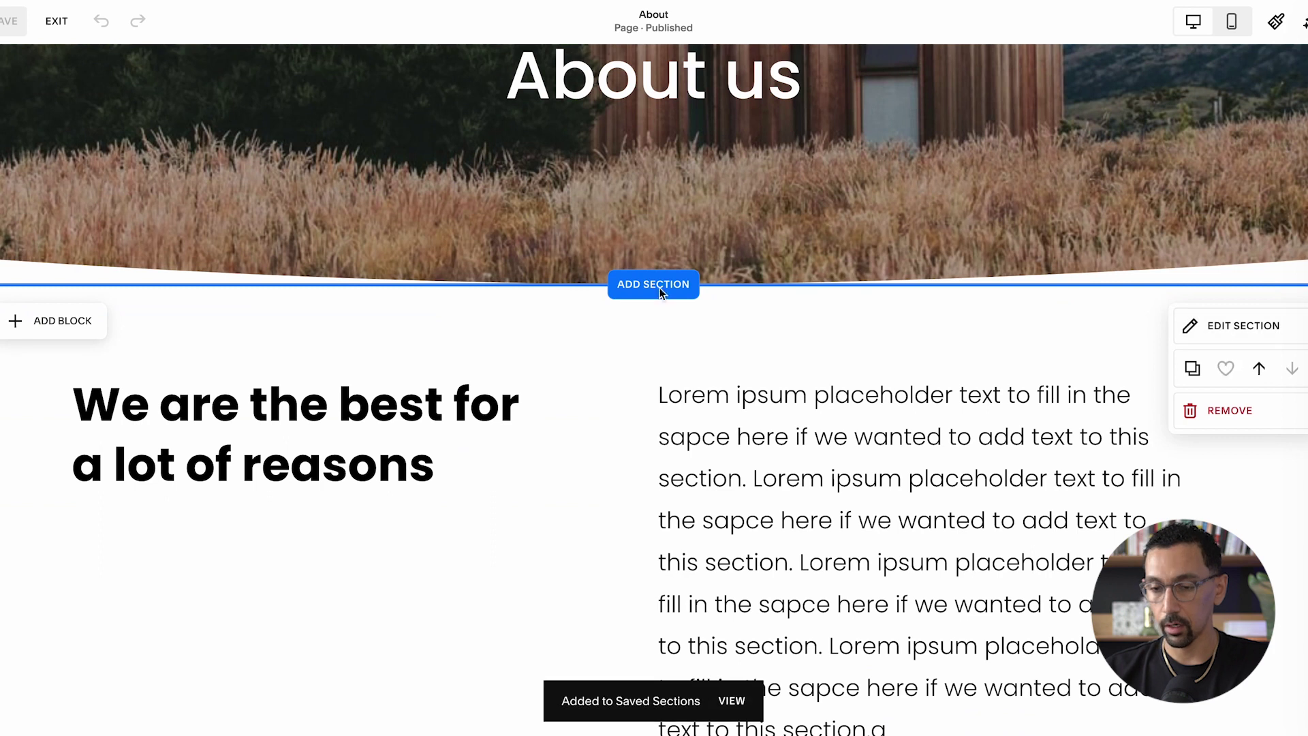
left_click(56, 20)
- Add the saved About us hero and 'We are the best' sections to the Fun page
mouse_move(757, 92)
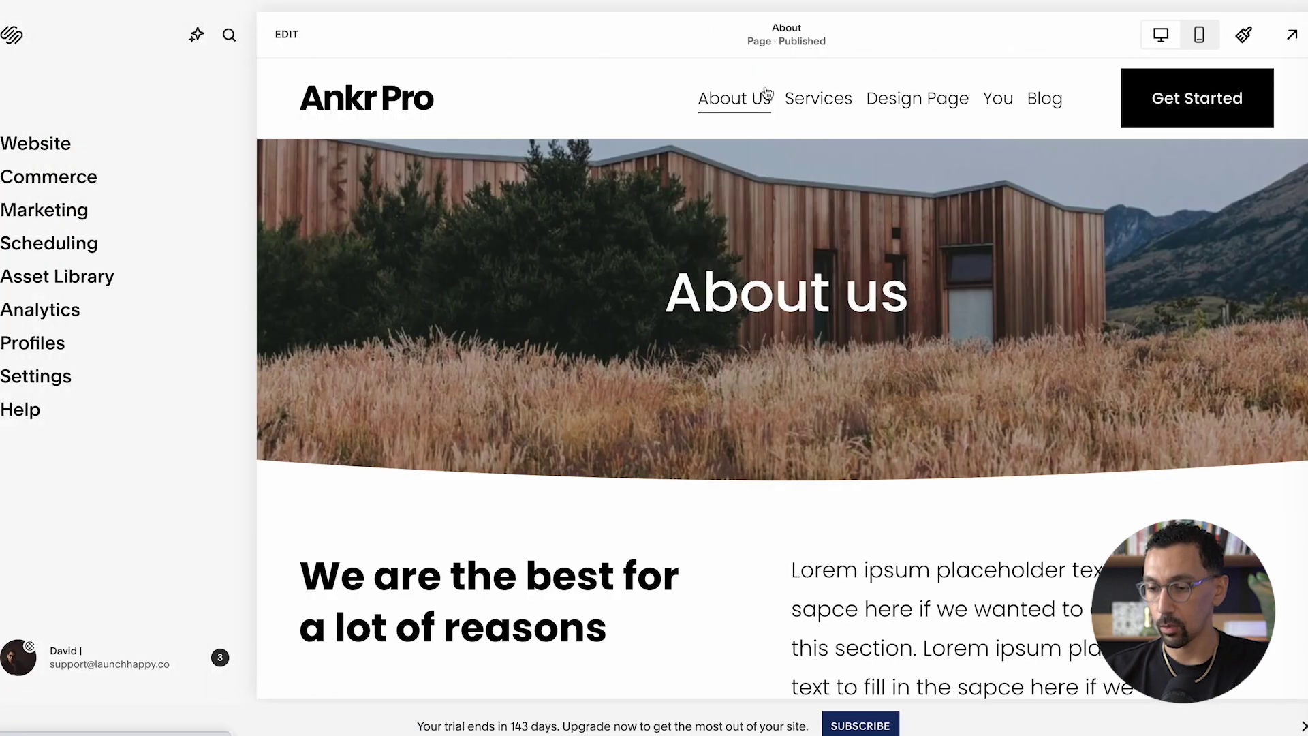
left_click(753, 162)
left_click(286, 34)
left_click(638, 300)
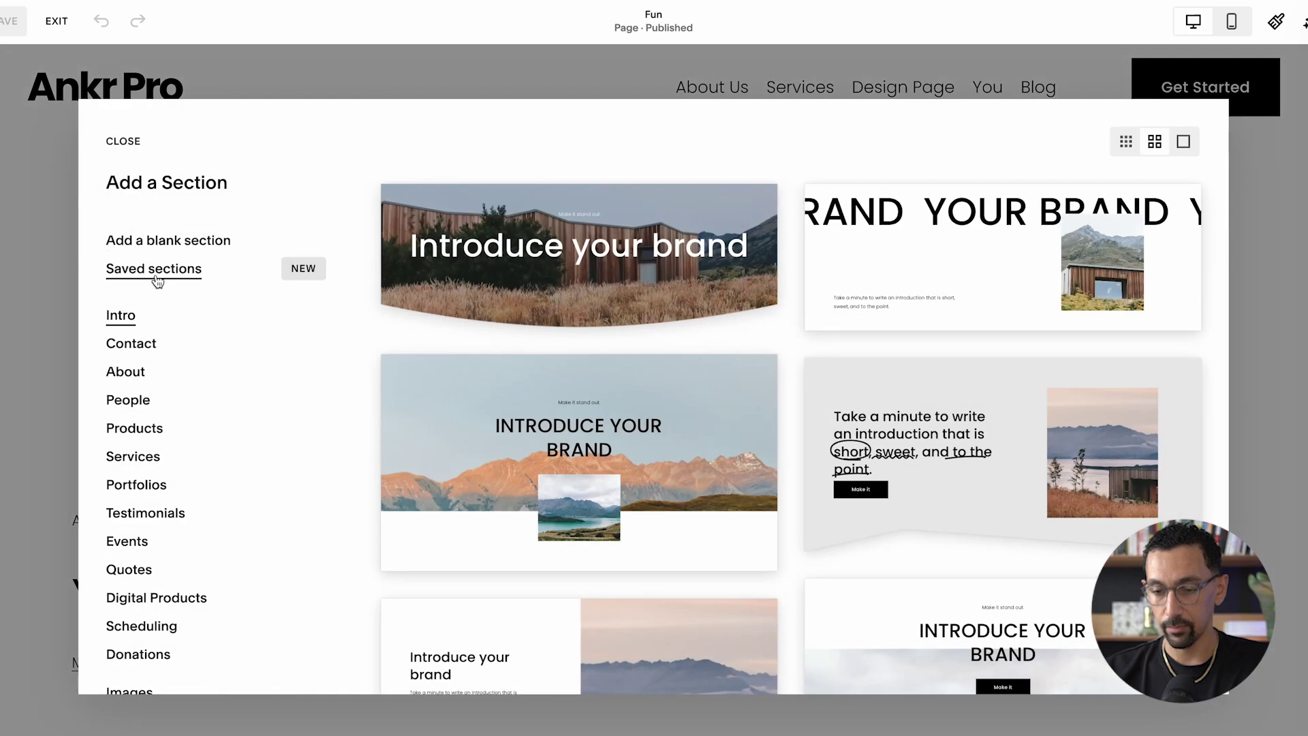
left_click(157, 273)
left_click(944, 294)
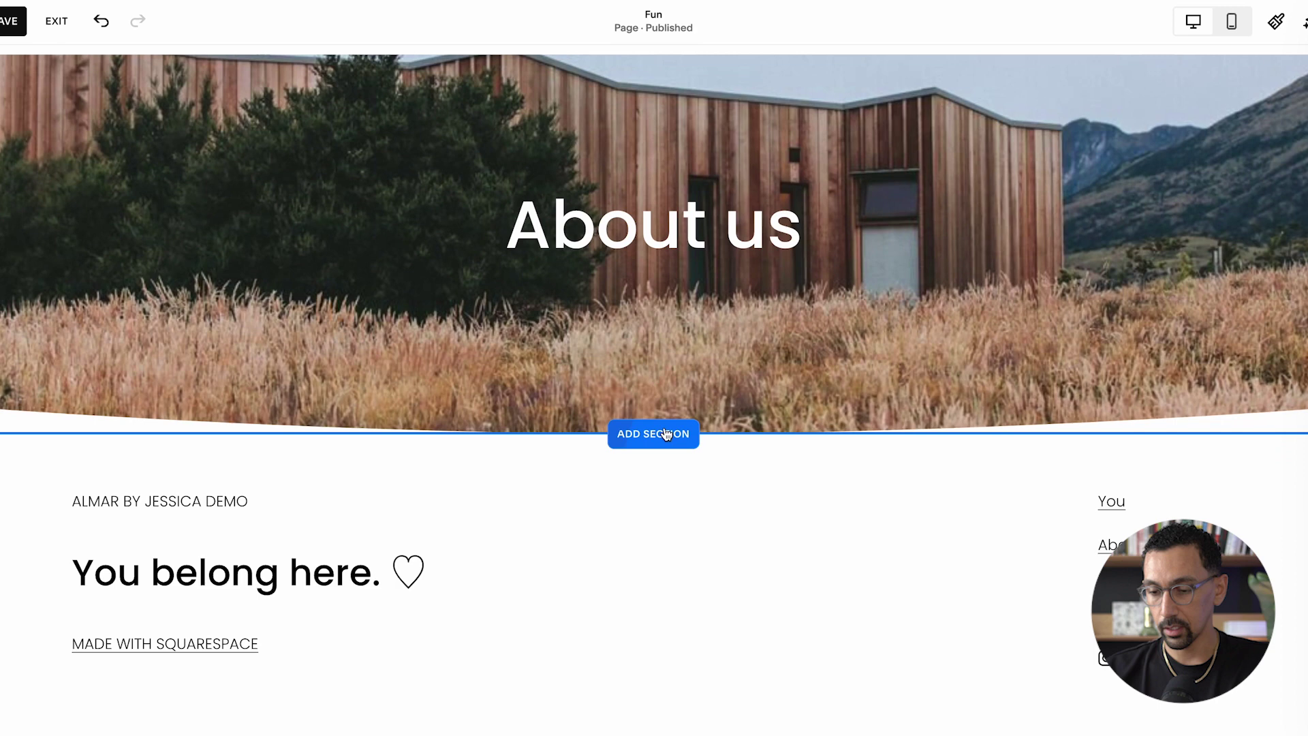
left_click(666, 435)
left_click(529, 283)
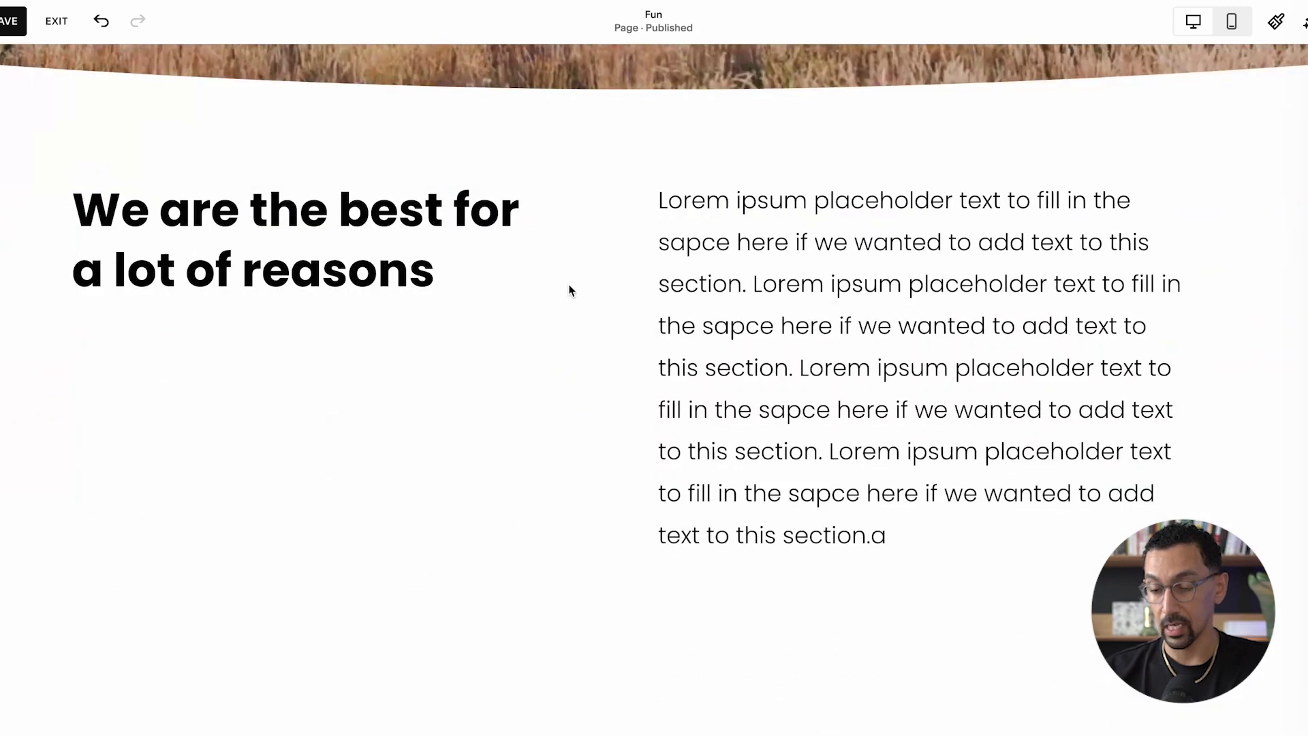
- Retitle the banner heading 'Fun page', save, and leave the editor
scroll(570, 291, "up", 6)
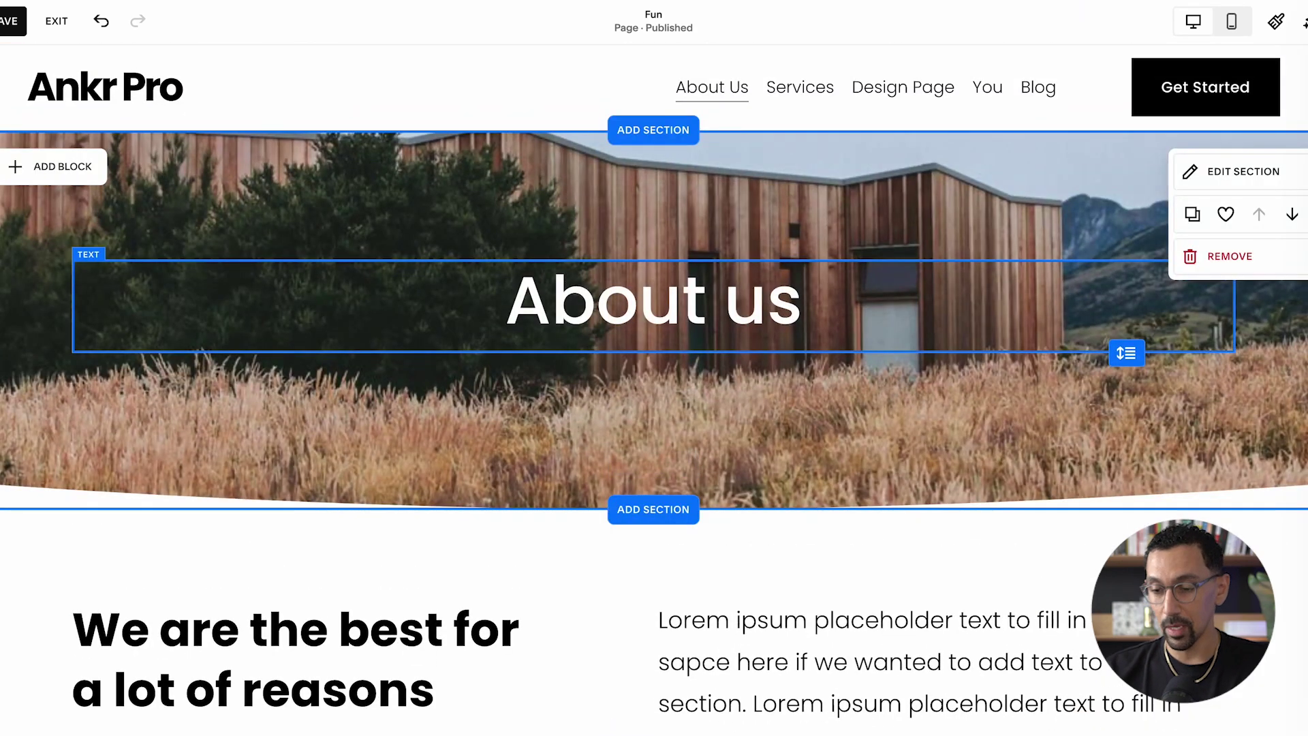
triple_click(666, 310)
type("Fun page")
left_click(11, 20)
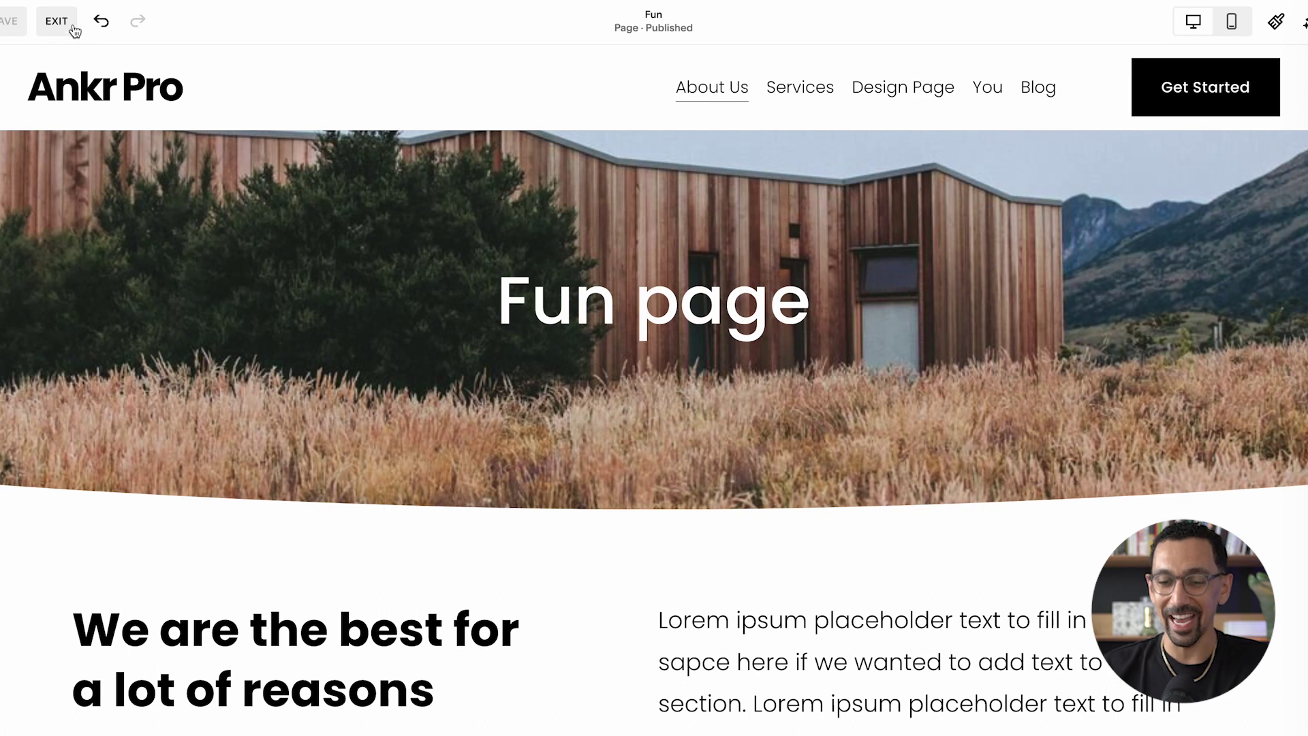
left_click(74, 28)
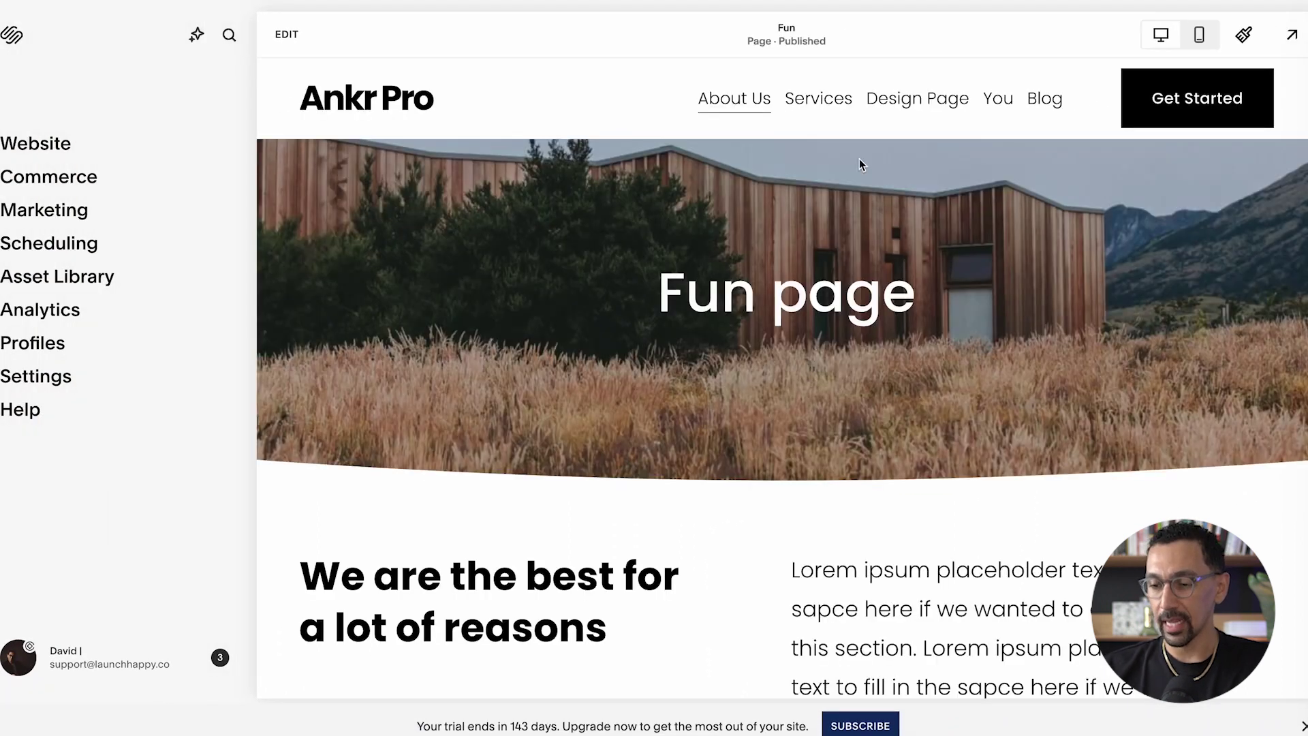
- Go from About to the Program page, edit it, and scroll to the 'Make it' section
mouse_move(736, 103)
left_click(745, 137)
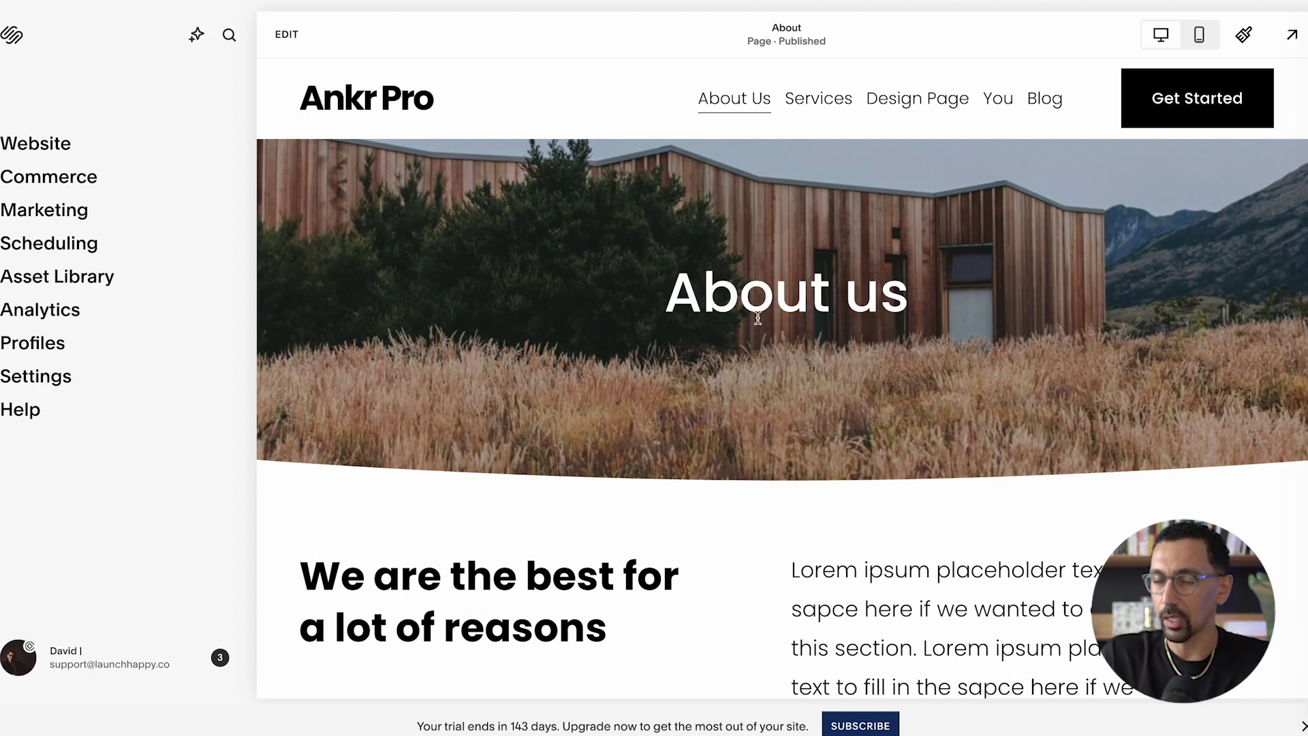
left_click(387, 112)
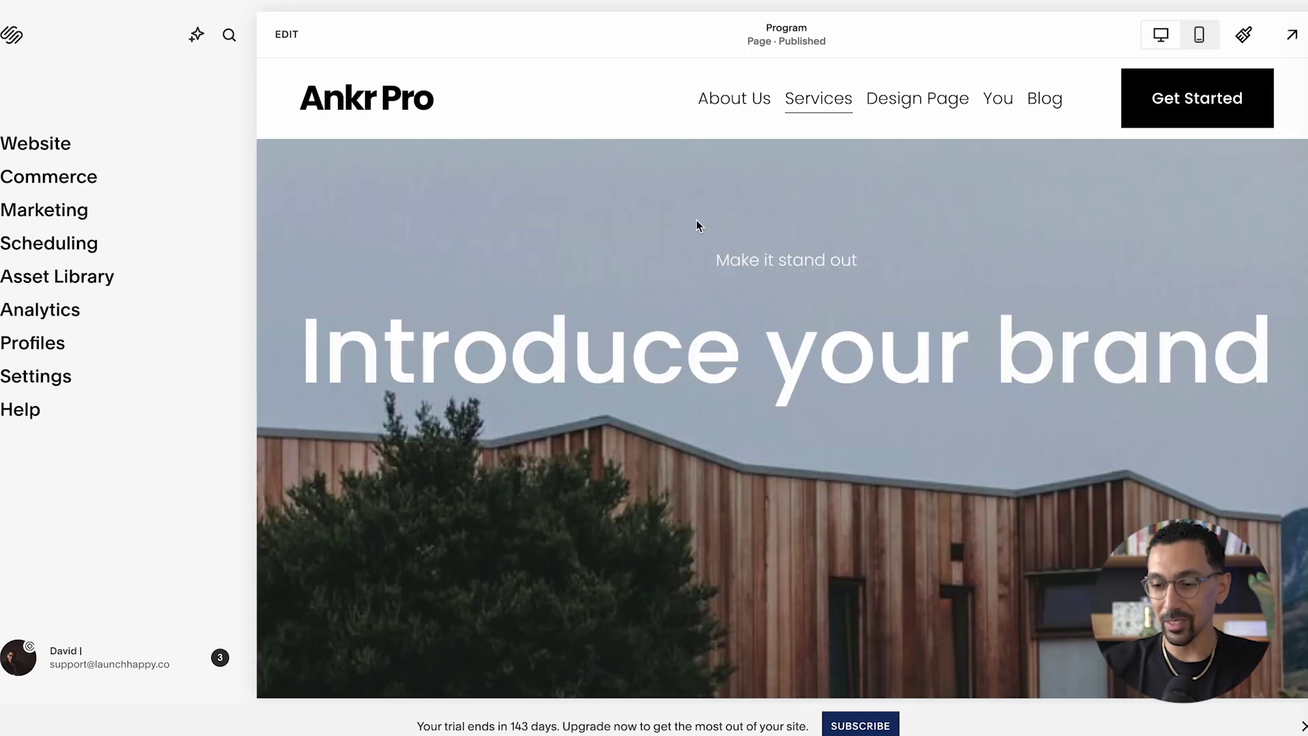
left_click(293, 46)
scroll(710, 487, "down", 3)
scroll(710, 489, "down", 5)
scroll(710, 490, "up", 3)
scroll(710, 490, "down", 3)
scroll(710, 487, "up", 3)
scroll(710, 487, "down", 8)
scroll(710, 490, "down", 3)
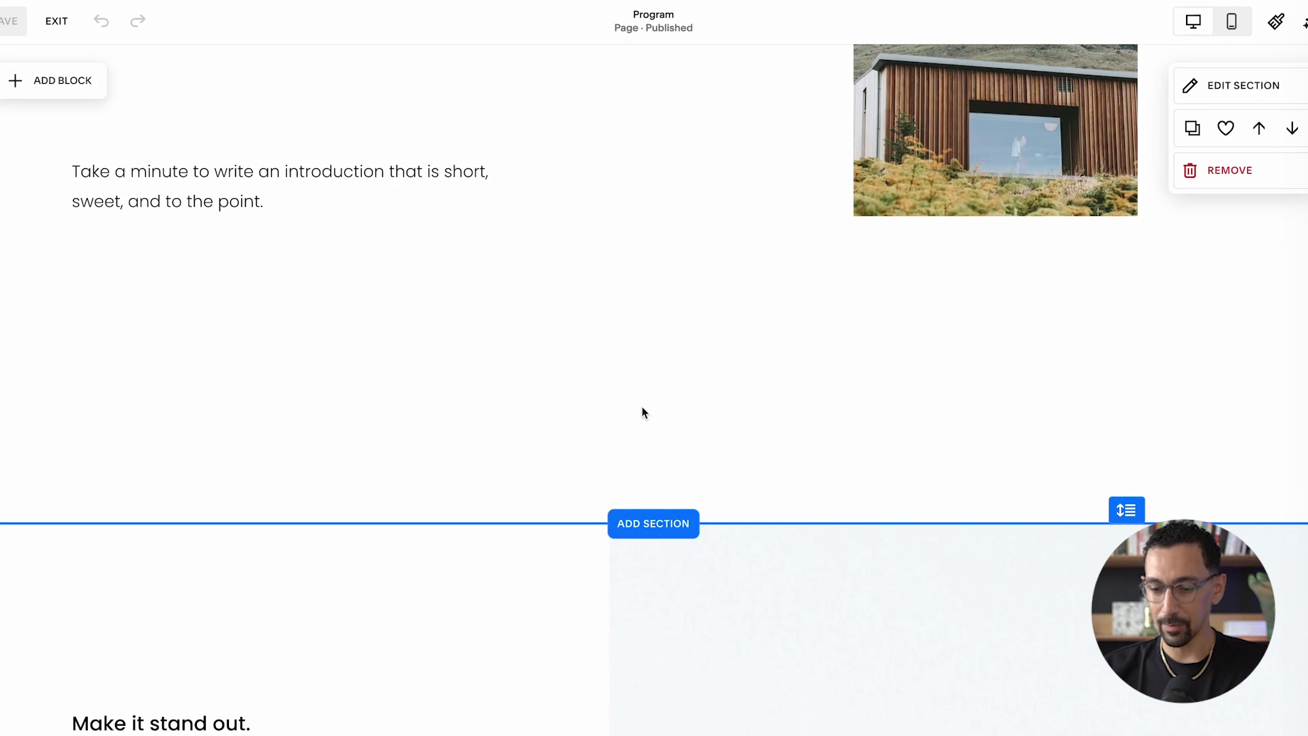
scroll(642, 409, "down", 20)
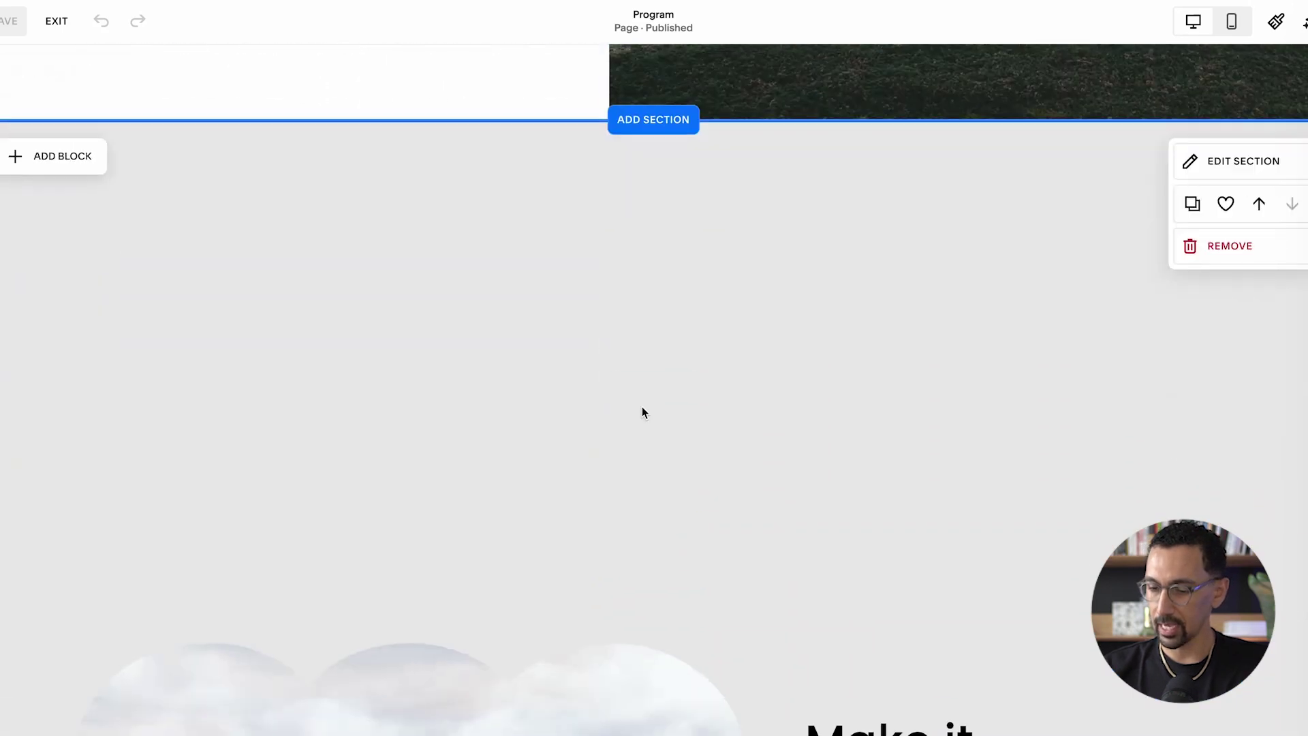
scroll(642, 413, "down", 2)
scroll(382, 295, "up", 4)
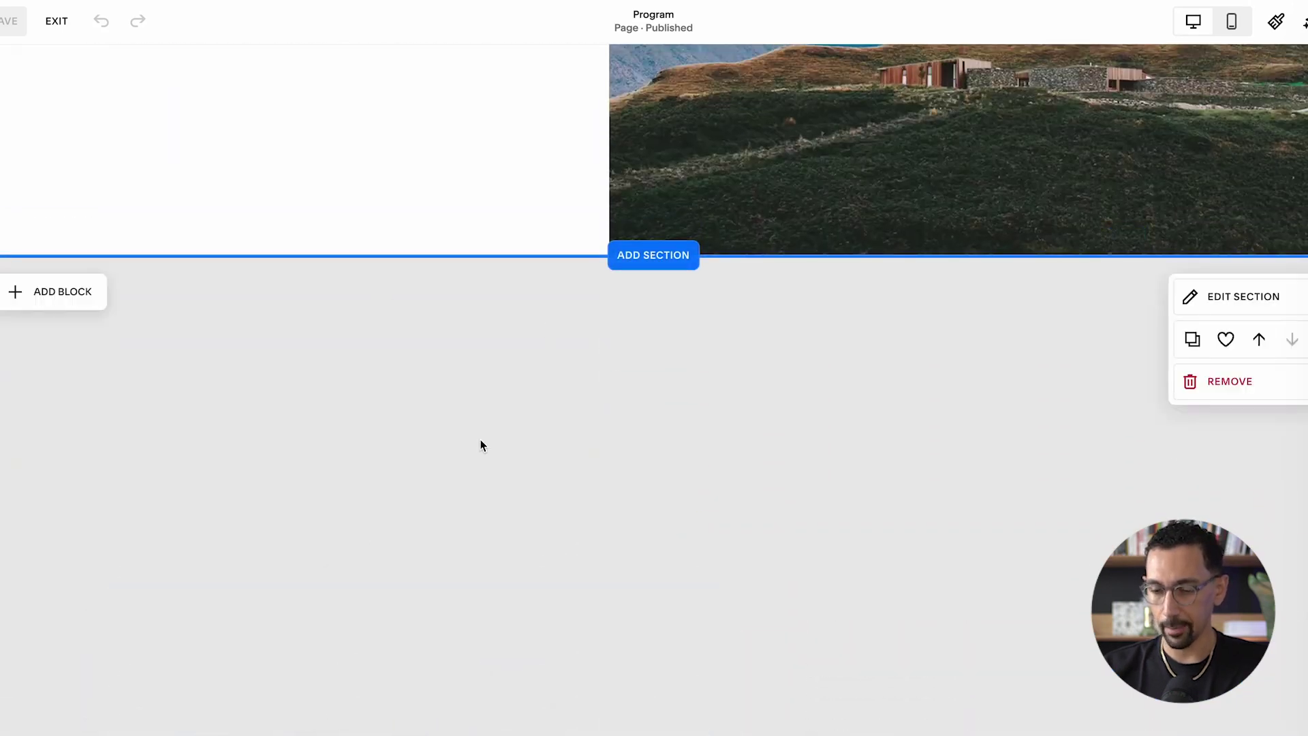
scroll(538, 346, "down", 3)
scroll(581, 292, "up", 2)
scroll(581, 292, "down", 8)
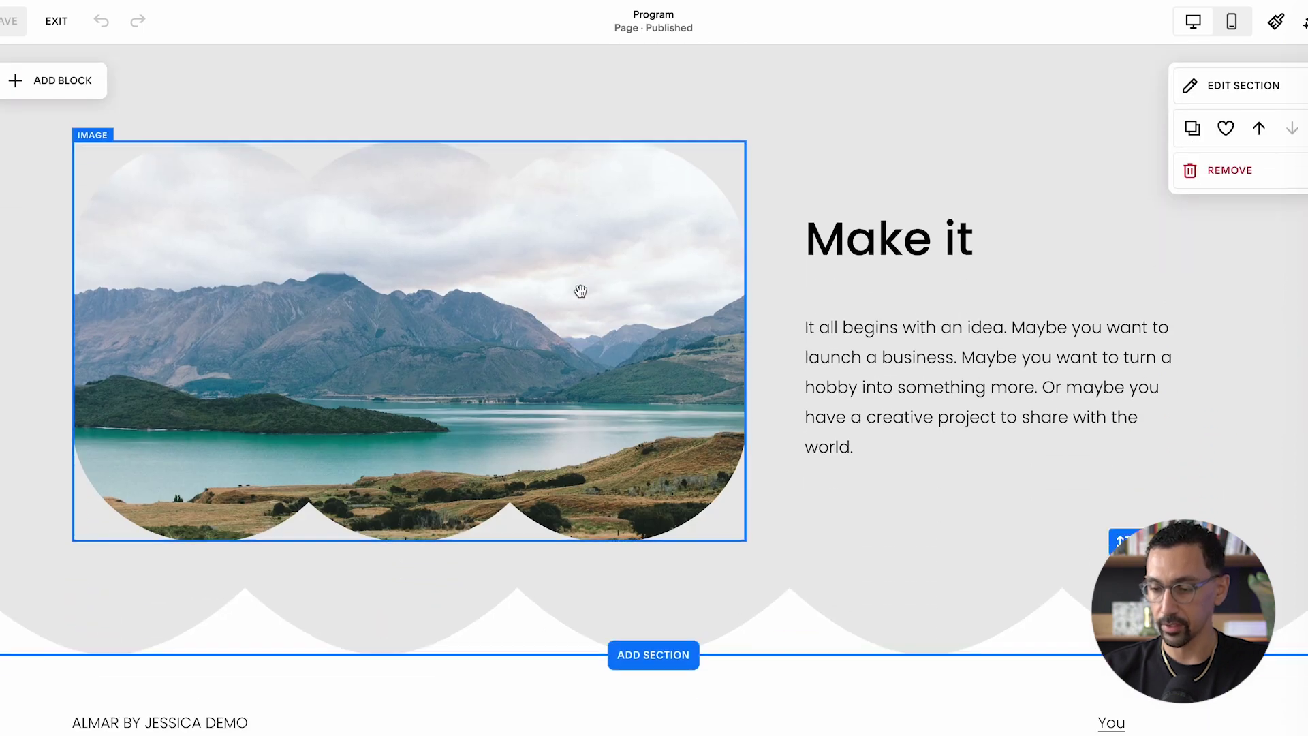
scroll(580, 291, "down", 3)
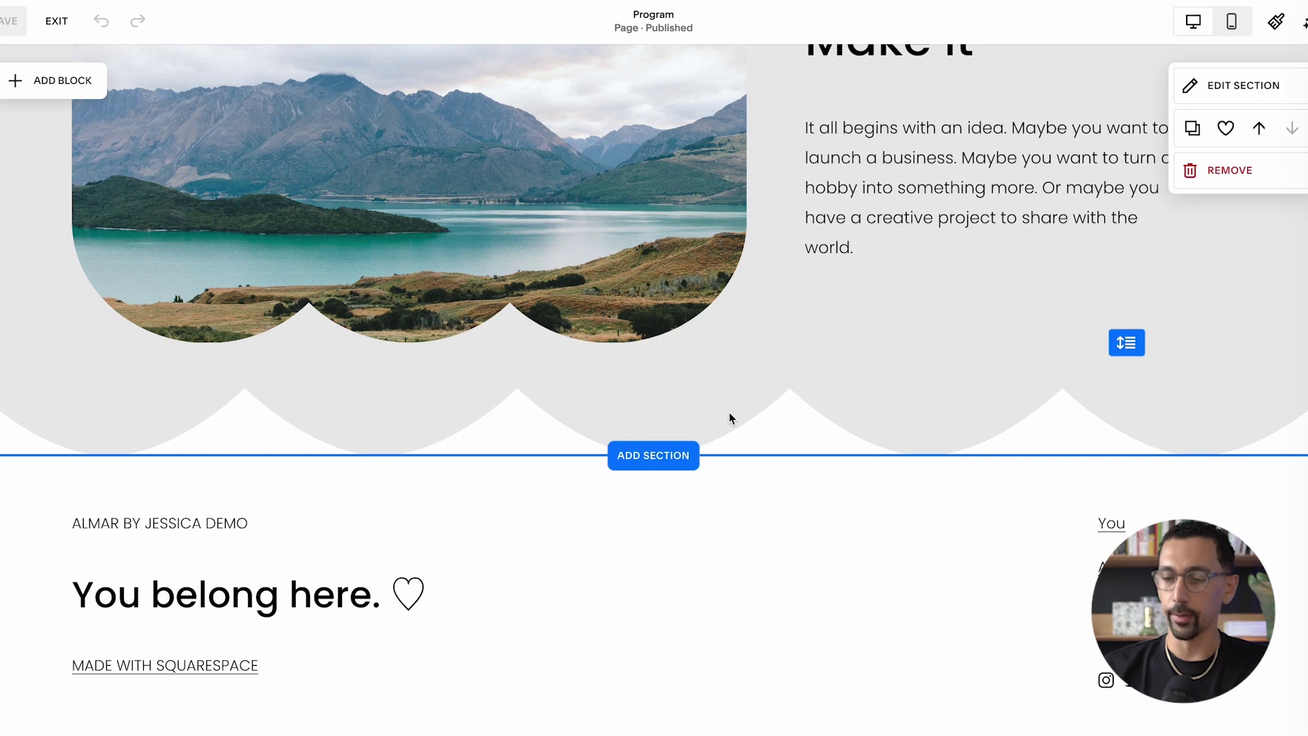
scroll(876, 341, "up", 4)
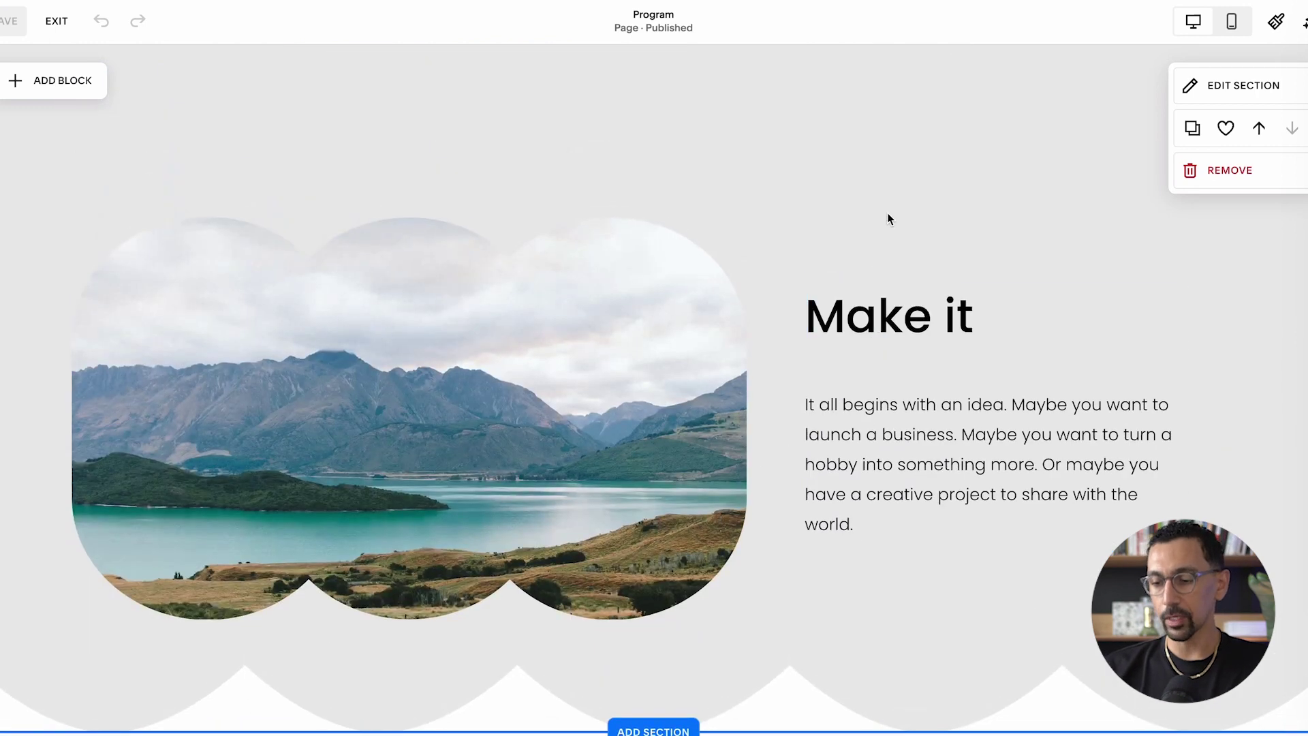
- Select the lake image and both text blocks together and drag the group up several grid rows
left_click_drag(920, 228, 476, 509)
left_click(774, 162)
scroll(774, 162, "up", 2)
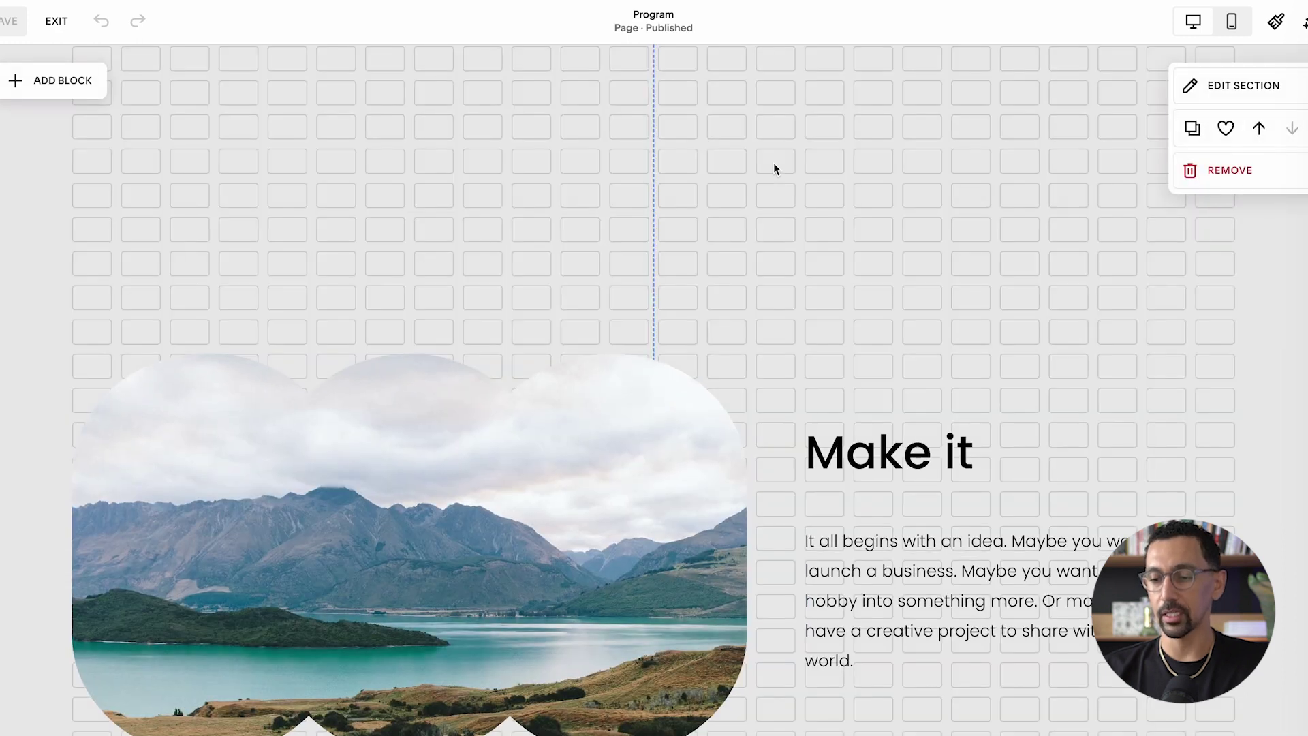
scroll(789, 239, "up", 2)
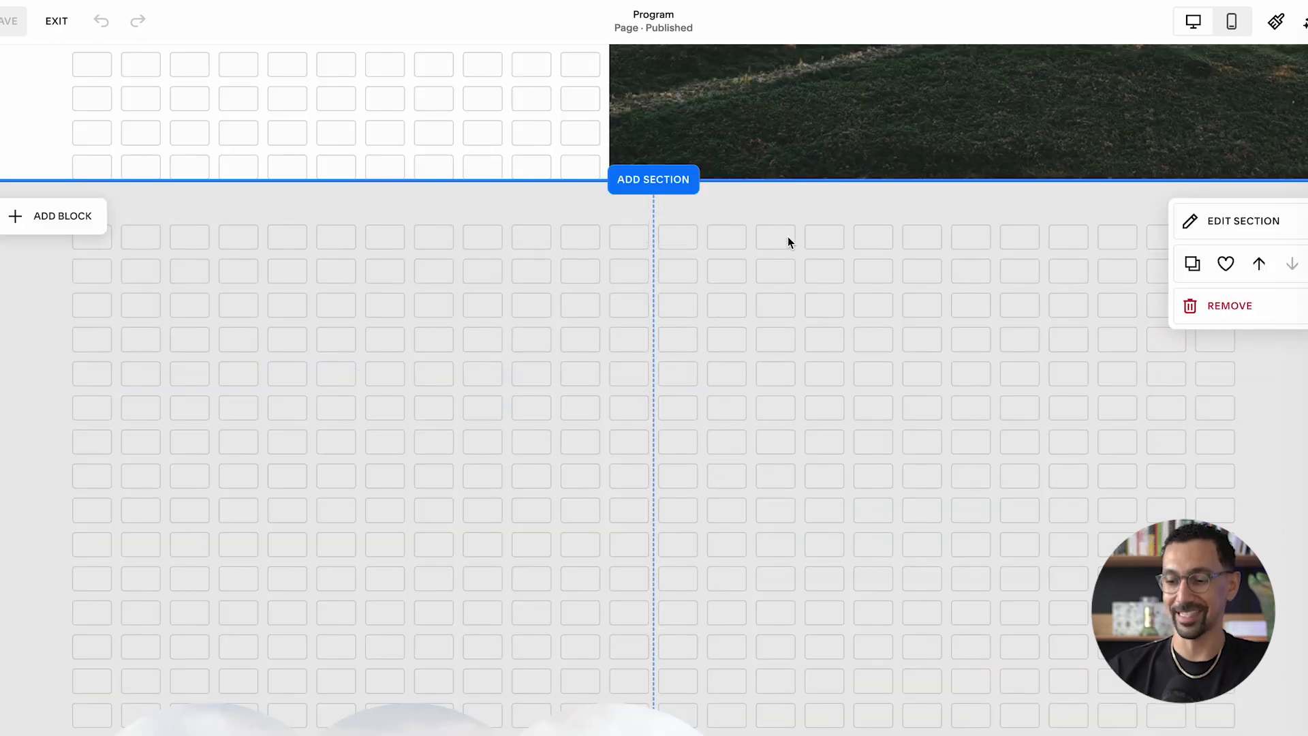
scroll(786, 341, "down", 4)
left_click(628, 665)
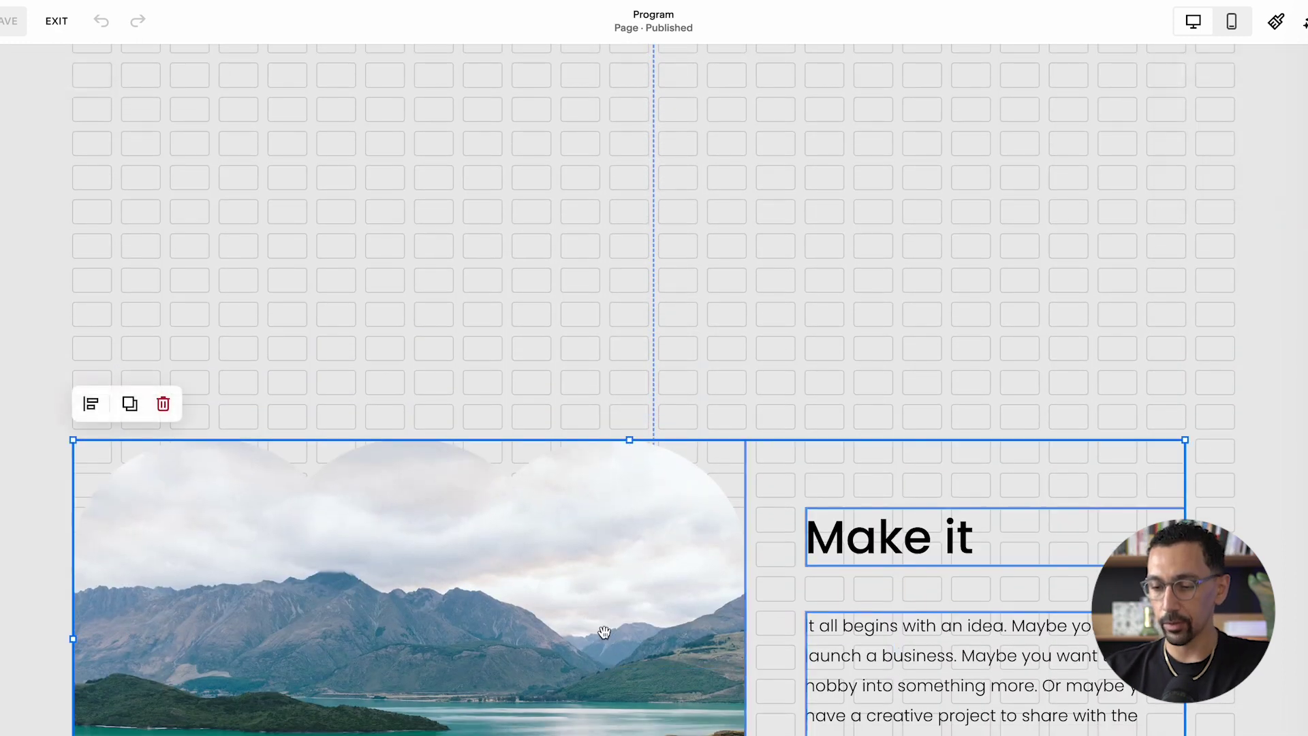
left_click_drag(604, 632, 604, 256)
scroll(615, 427, "up", 3)
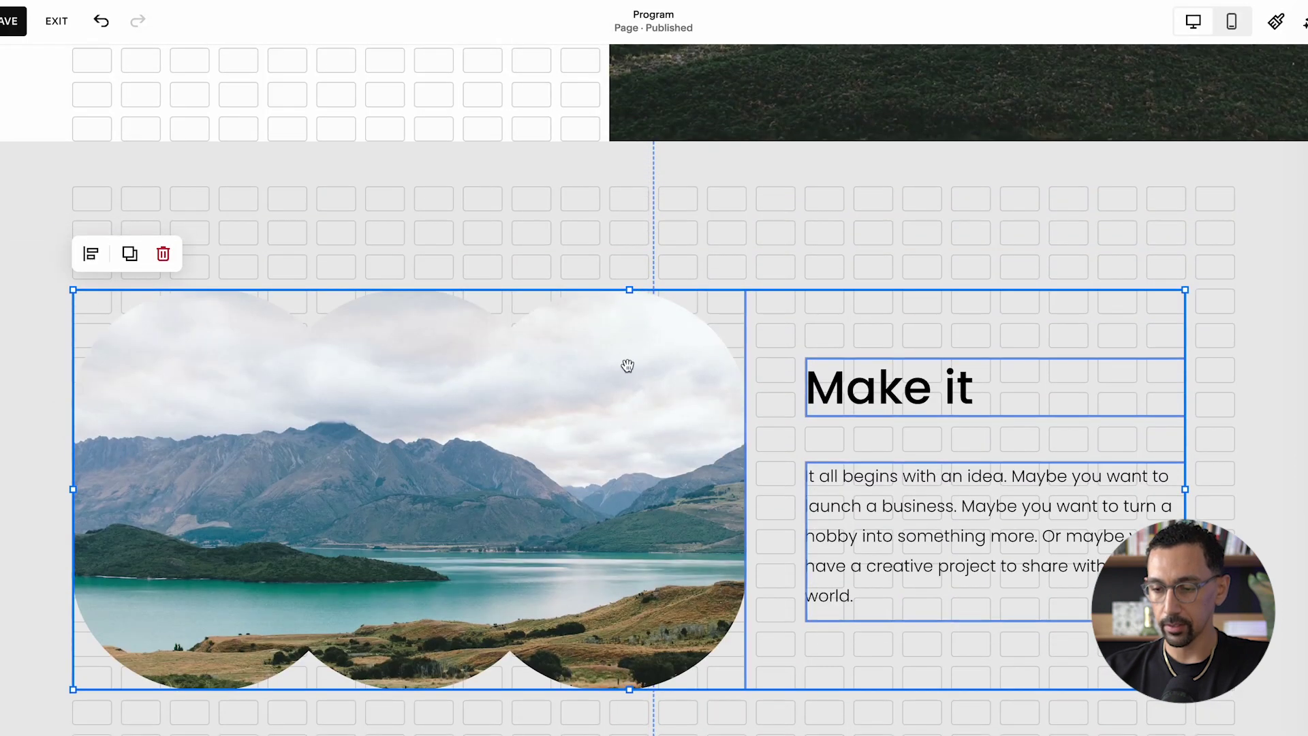
left_click_drag(615, 427, 607, 330)
scroll(537, 260, "down", 1)
scroll(935, 536, "down", 3)
- Deselect the group and select the 'It all begins' paragraph block to check it
left_click(975, 542)
scroll(975, 541, "down", 4)
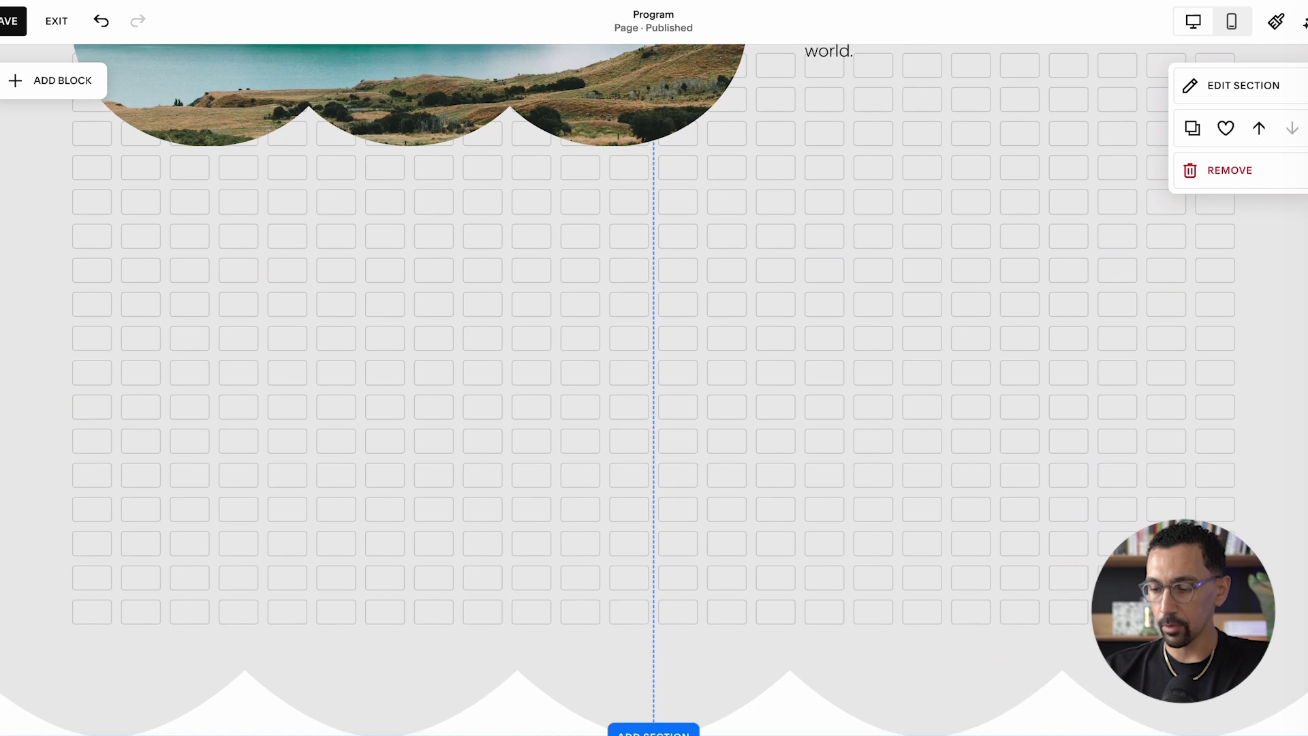
scroll(1132, 382, "up", 3)
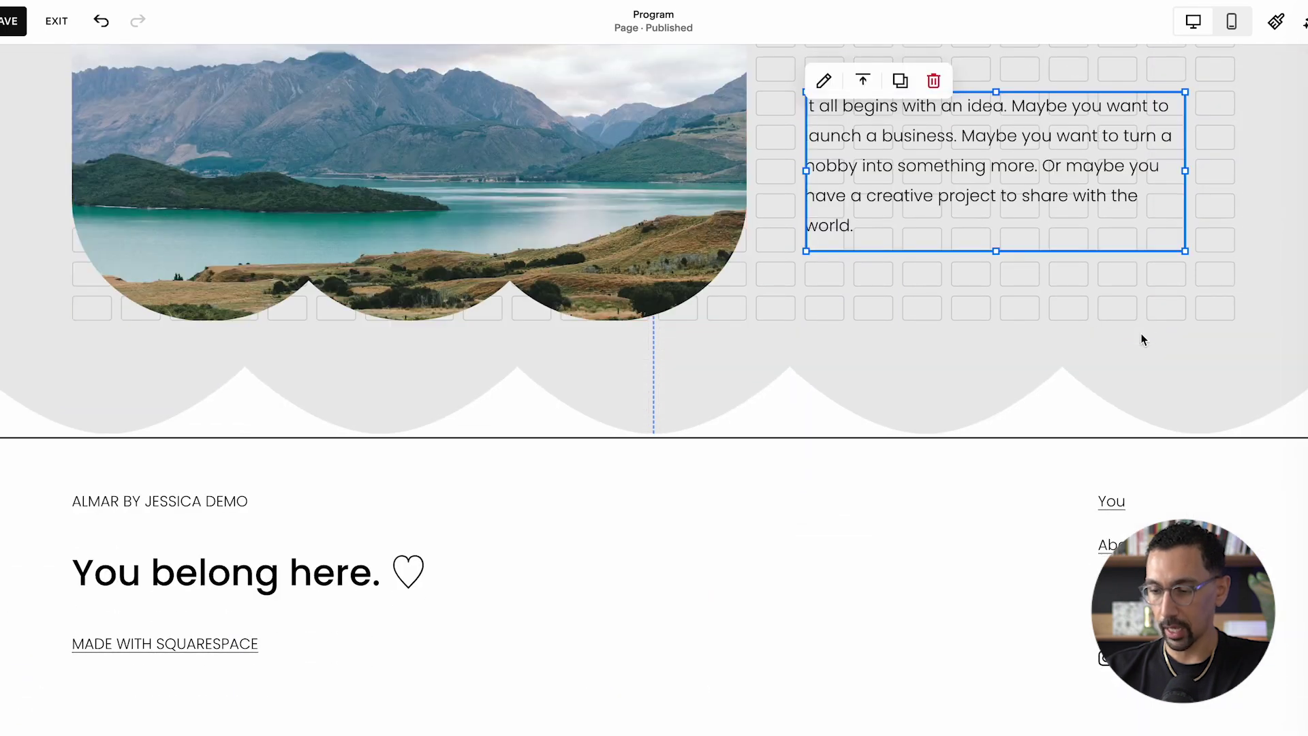
left_click(1104, 310)
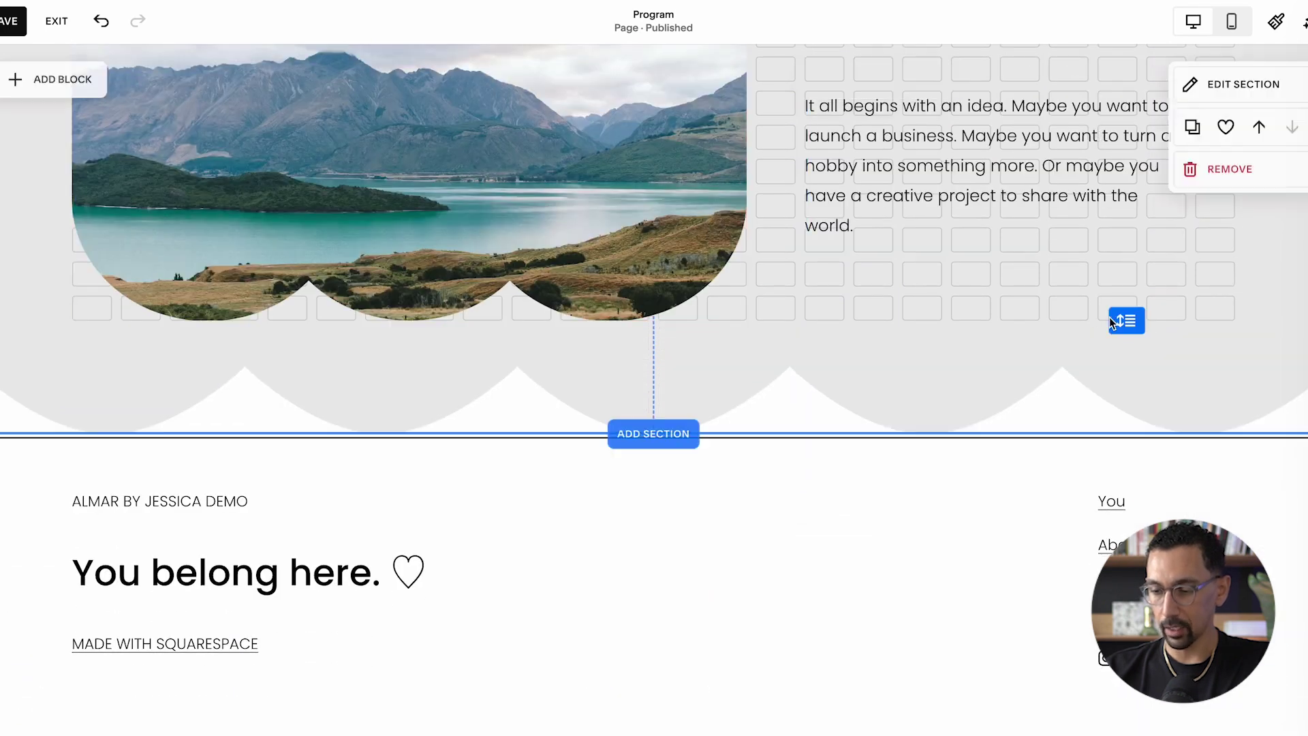
left_click(1141, 233)
scroll(858, 316, "up", 4)
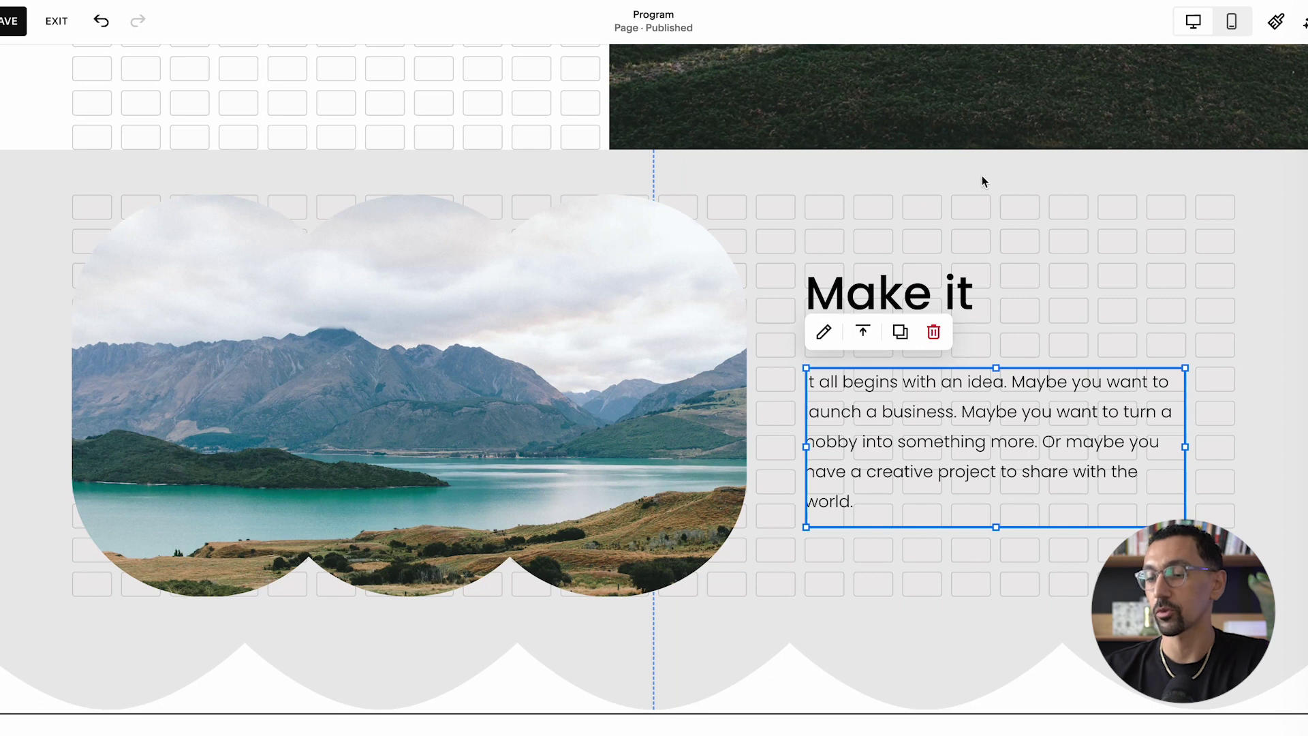
- Try Height M and L for the 'Make it' section and add grid rows
left_click(1002, 178)
left_click(1239, 194)
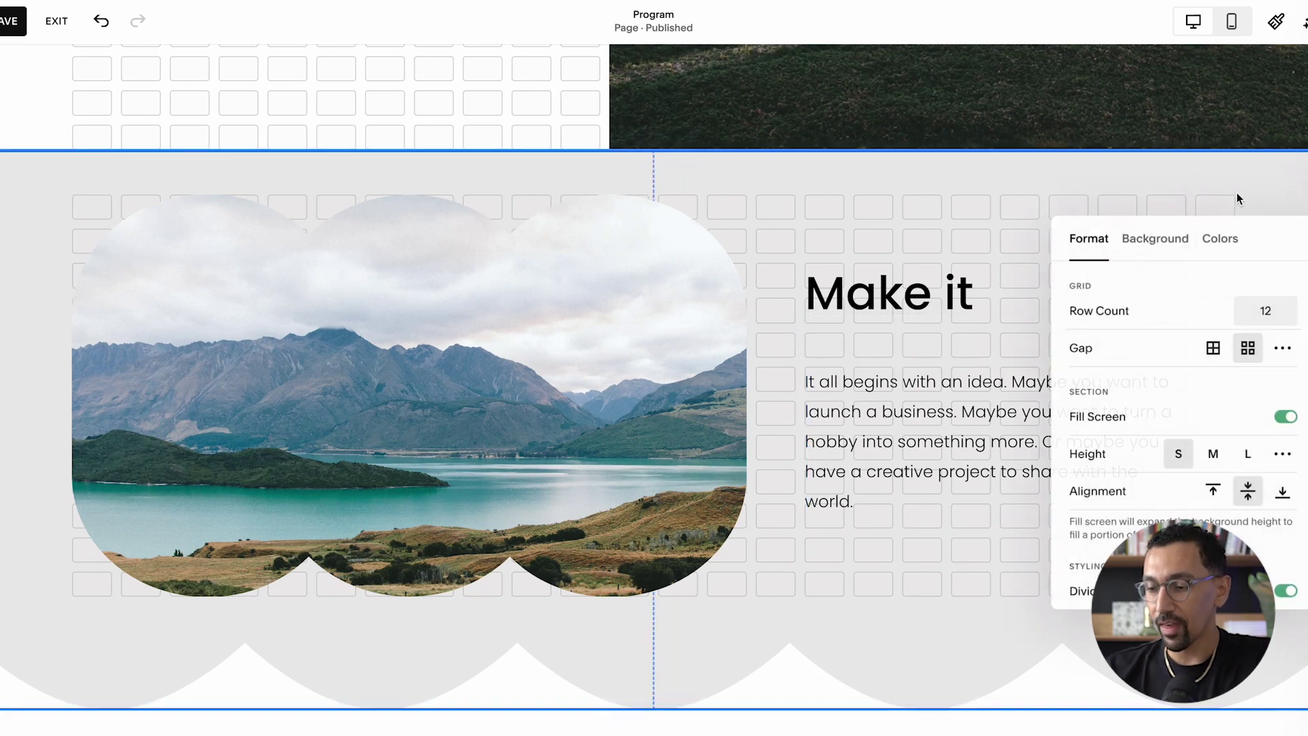
left_click(1222, 459)
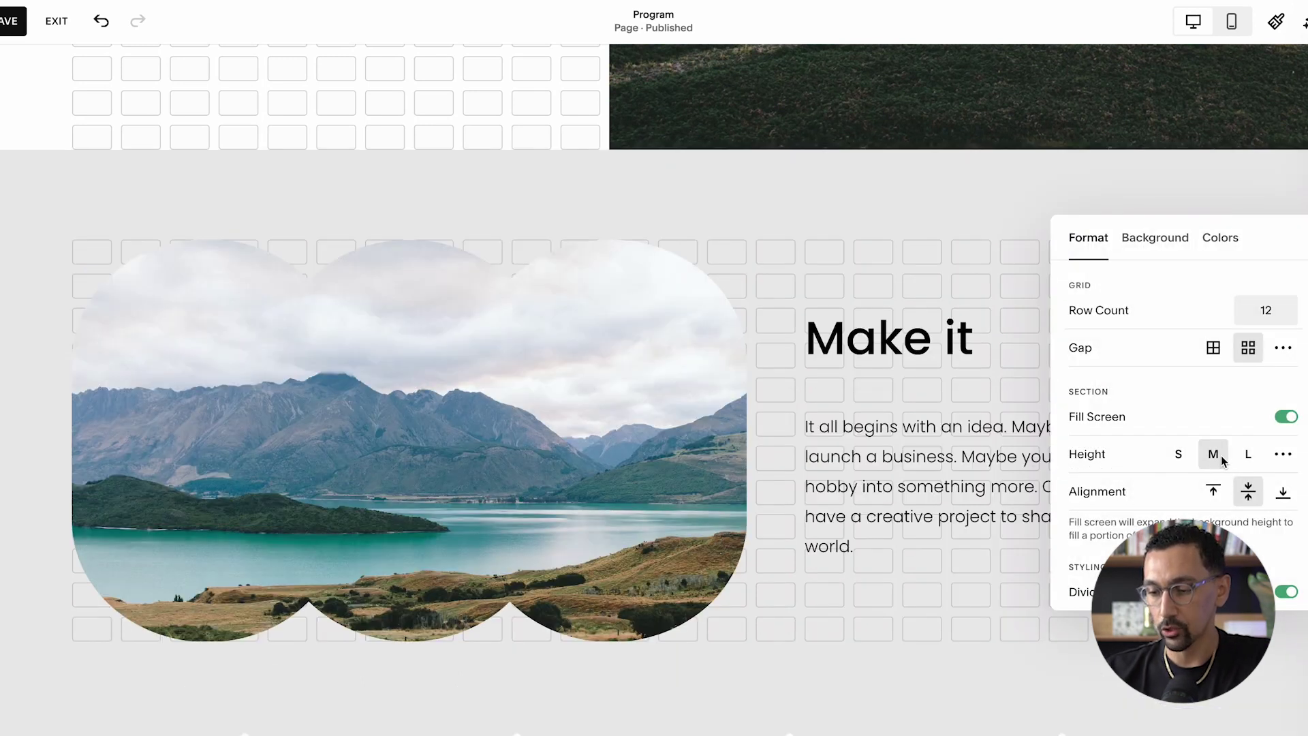
left_click(1252, 458)
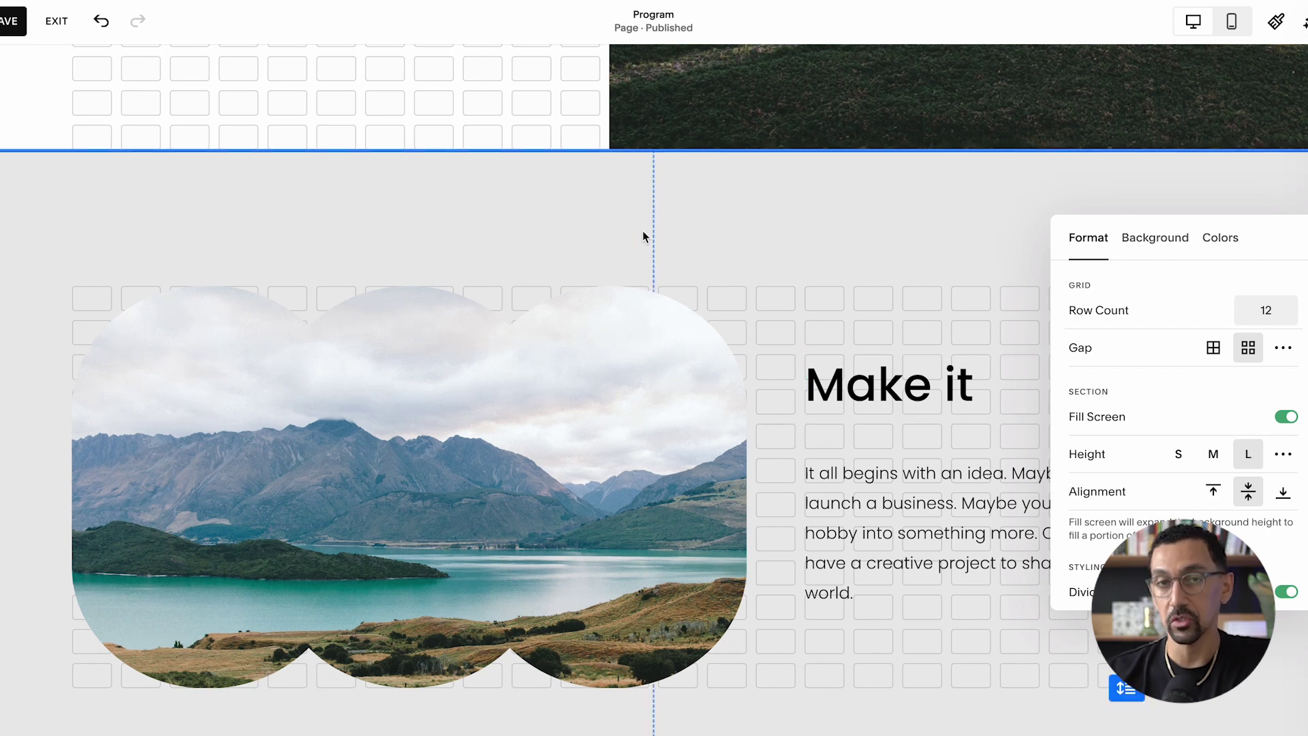
scroll(616, 272, "down", 4)
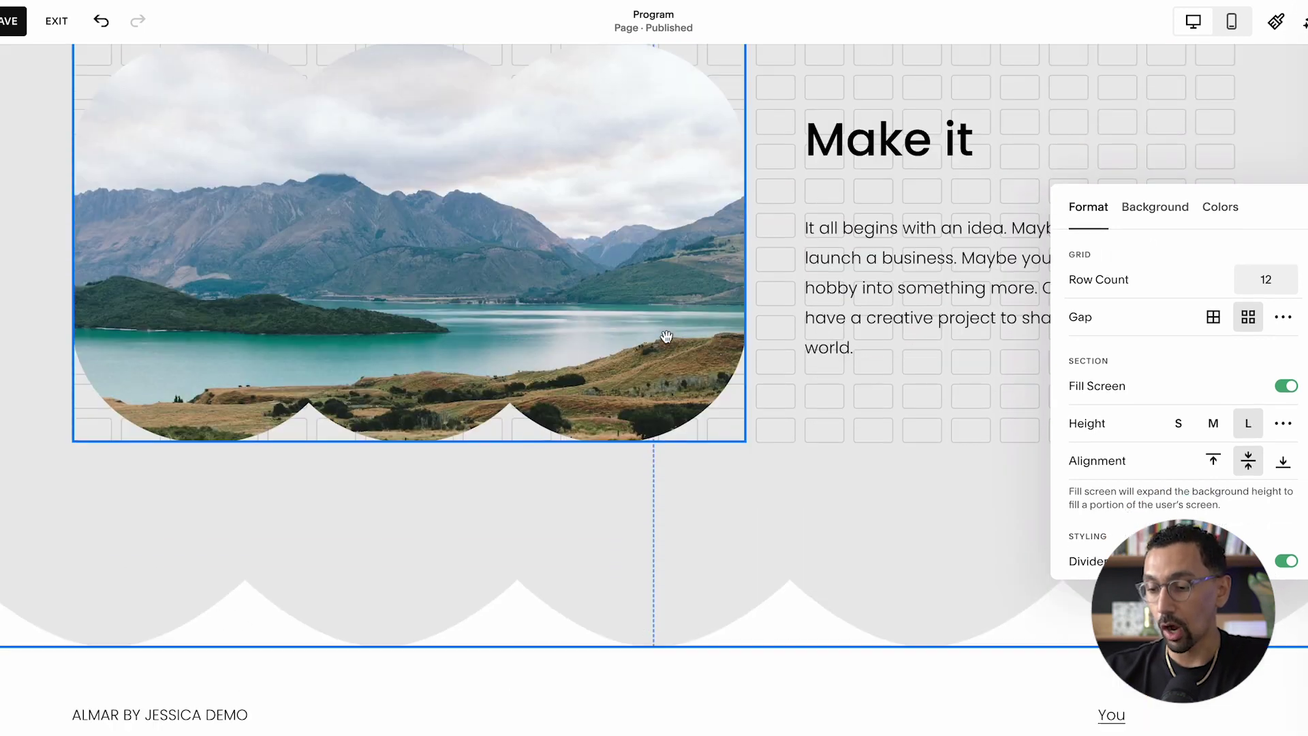
left_click(1023, 491)
mouse_move(1126, 443)
left_mouse_down()
mouse_move(1124, 542)
mouse_move(1130, 424)
mouse_move(1127, 443)
left_mouse_up()
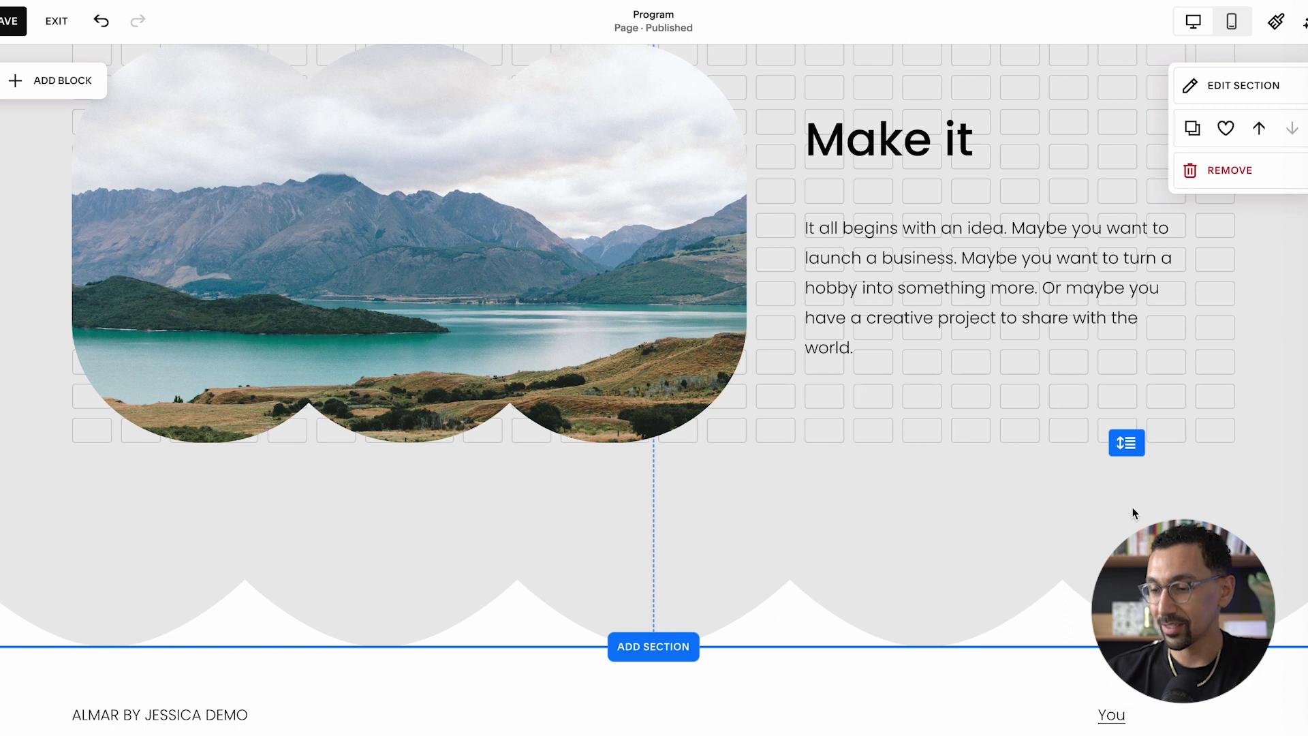
- Remove the scalloped divider and try Height M and a custom height of about 81
left_click(1212, 89)
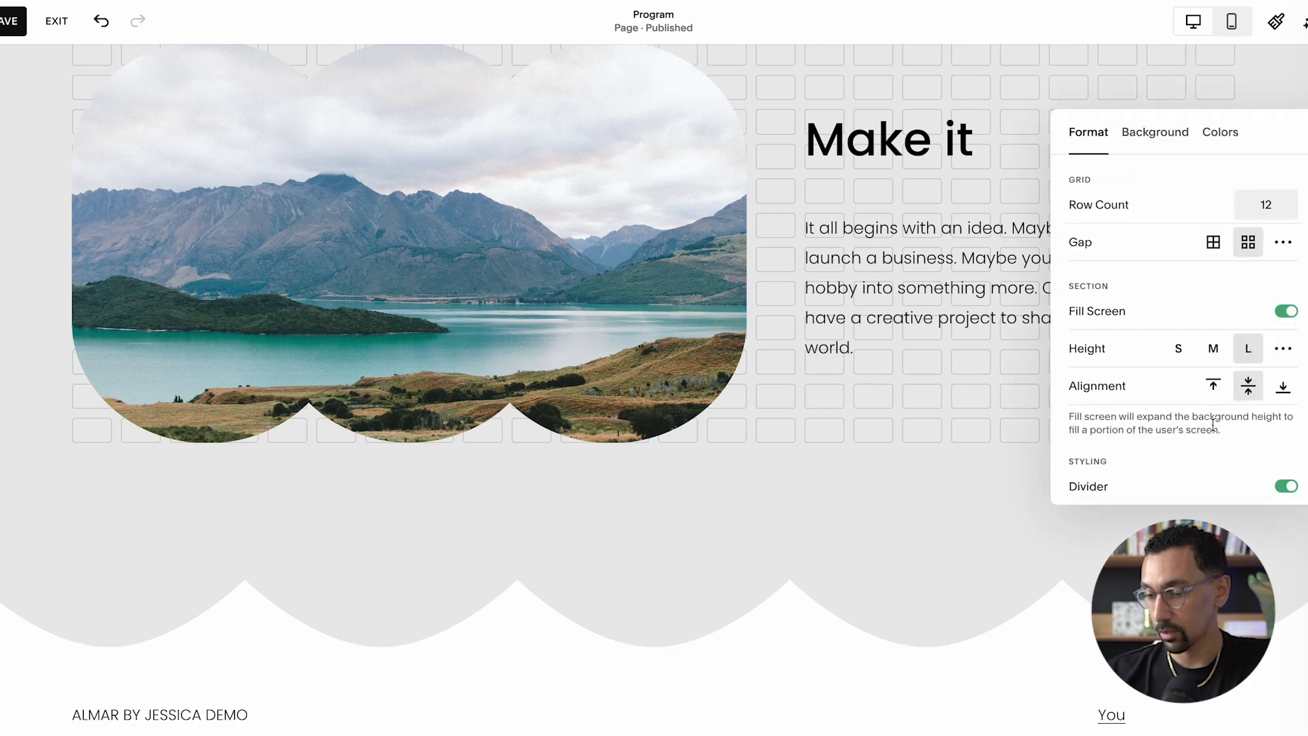
left_click(1288, 416)
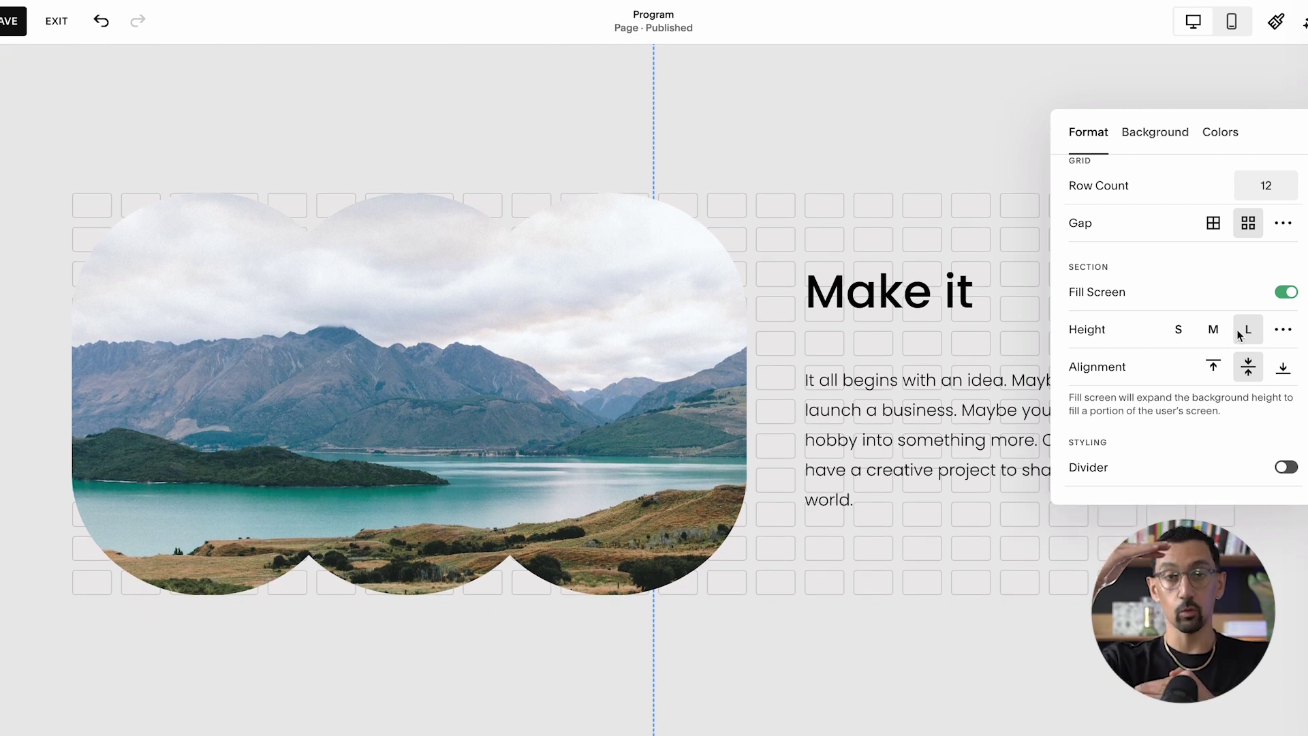
scroll(988, 352, "up", 1)
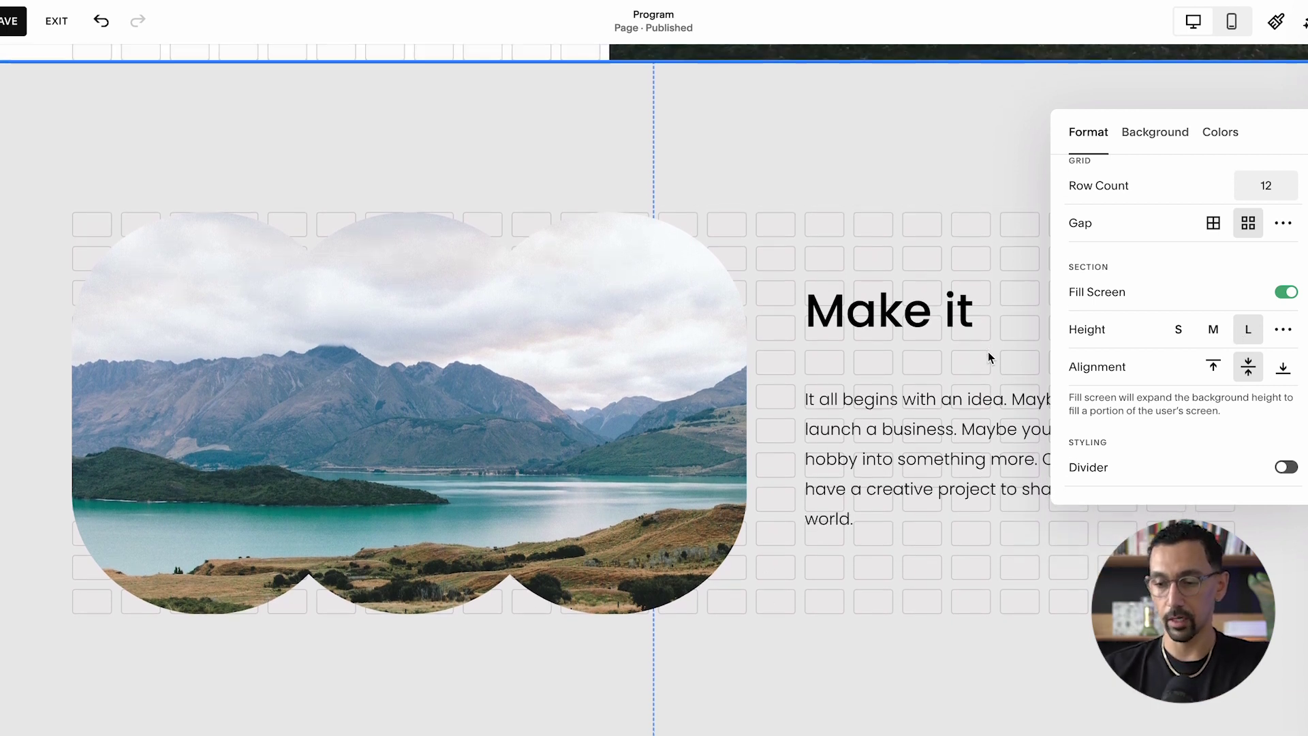
scroll(988, 351, "down", 1)
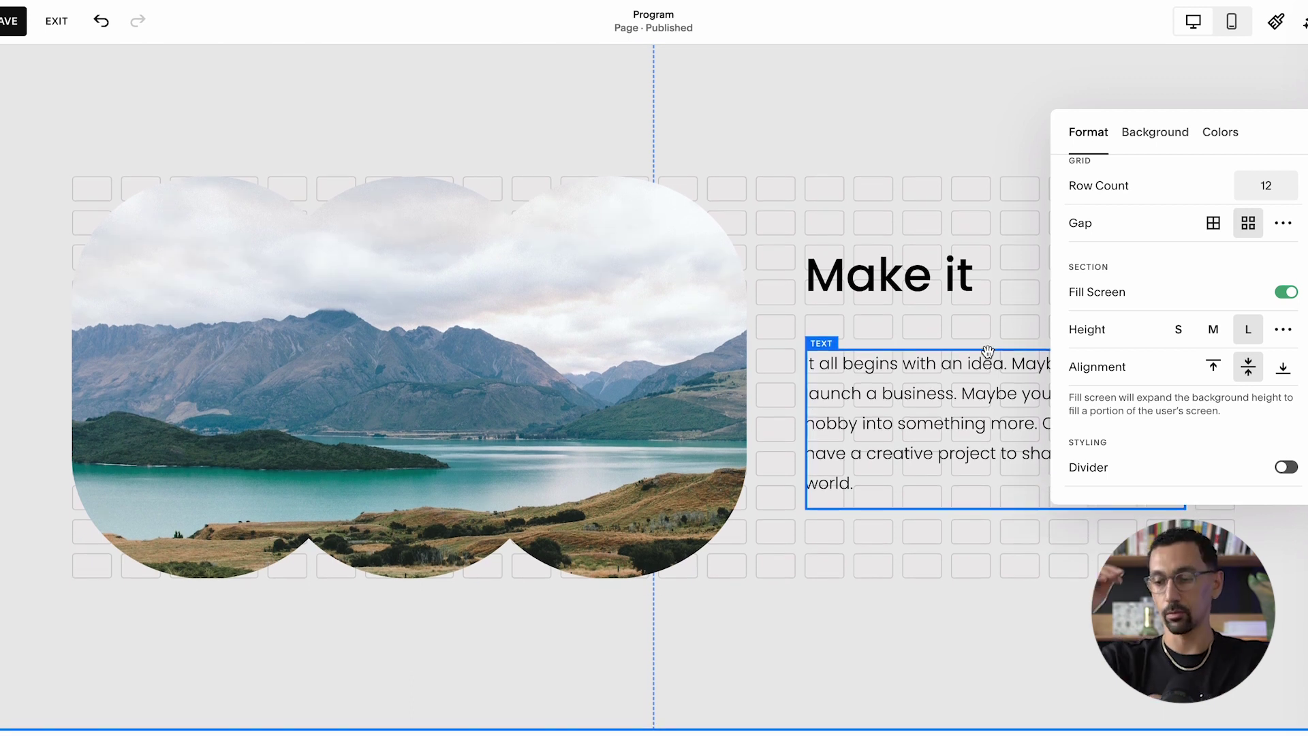
left_click(1216, 337)
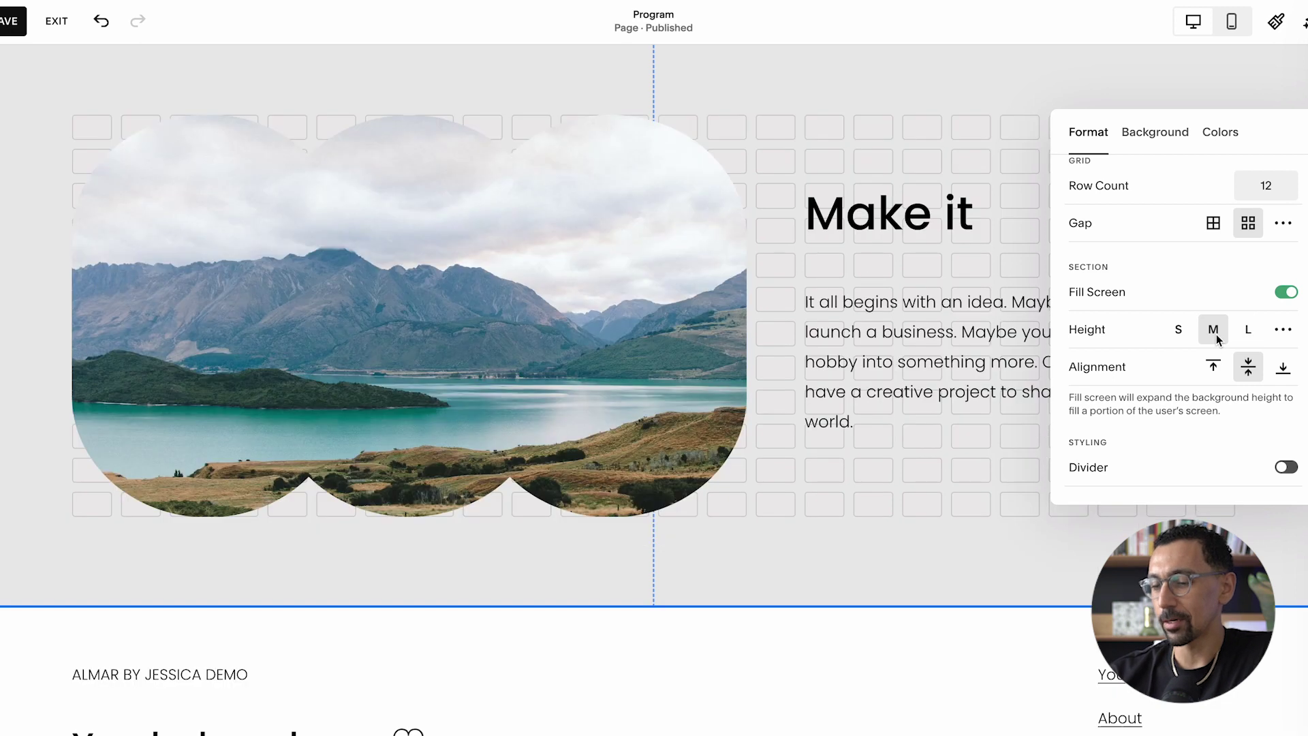
left_click(1283, 329)
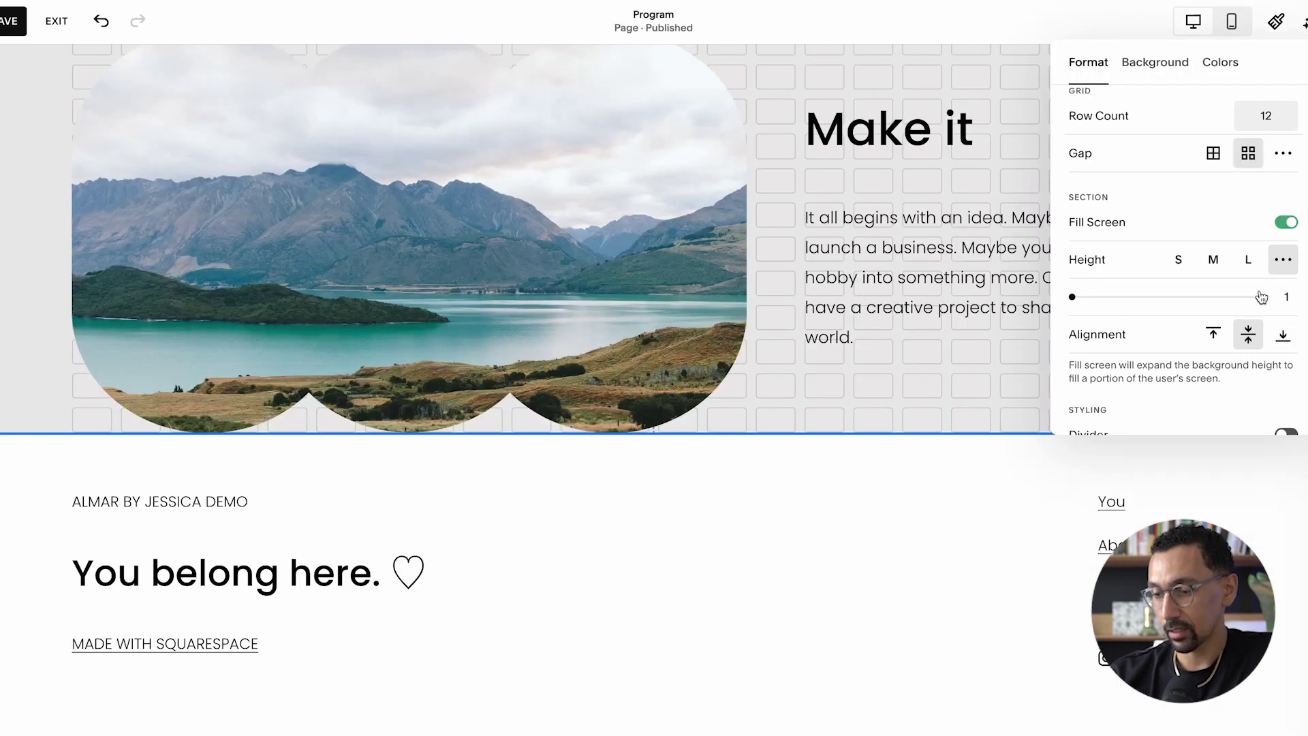
left_click(1227, 297)
left_click_drag(1227, 297, 1223, 298)
scroll(1068, 361, "up", 1)
scroll(930, 341, "up", 2)
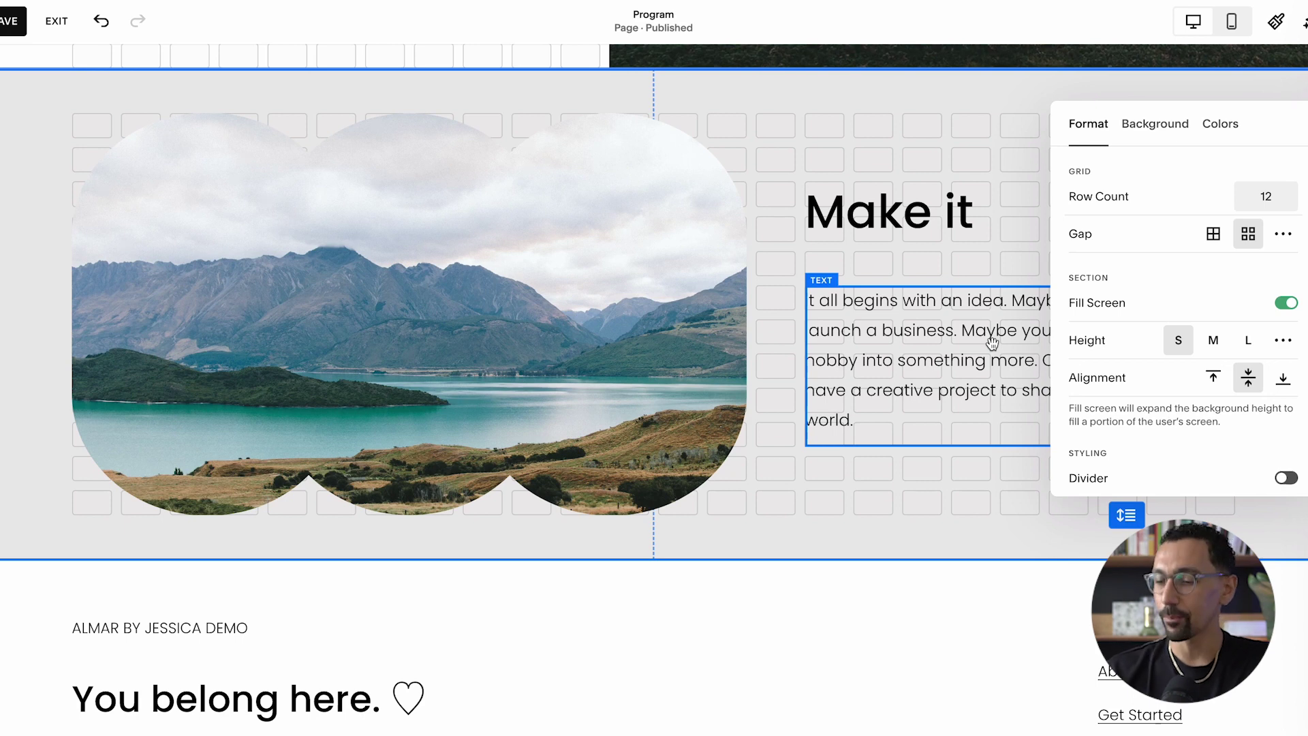
- Toggle Fill Screen on and back off for the brand section
left_click(890, 158)
scroll(889, 157, "up", 6)
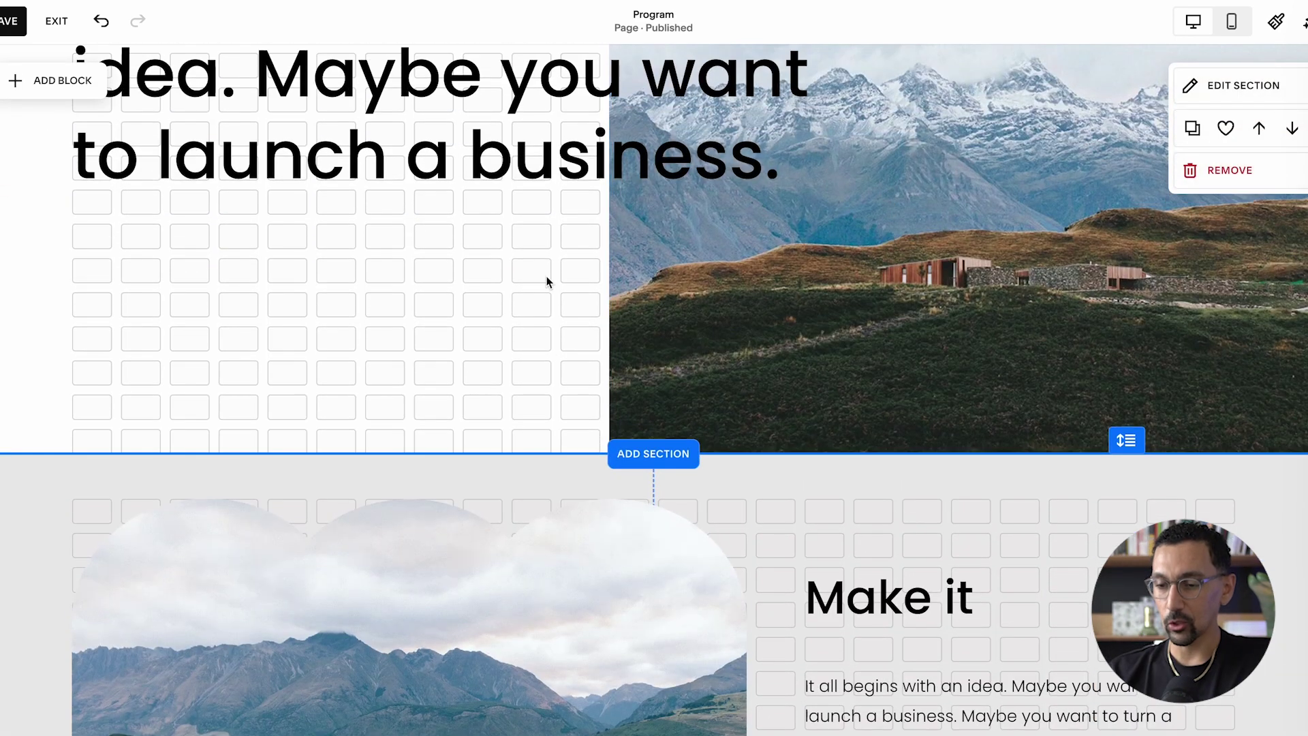
scroll(546, 355, "up", 15)
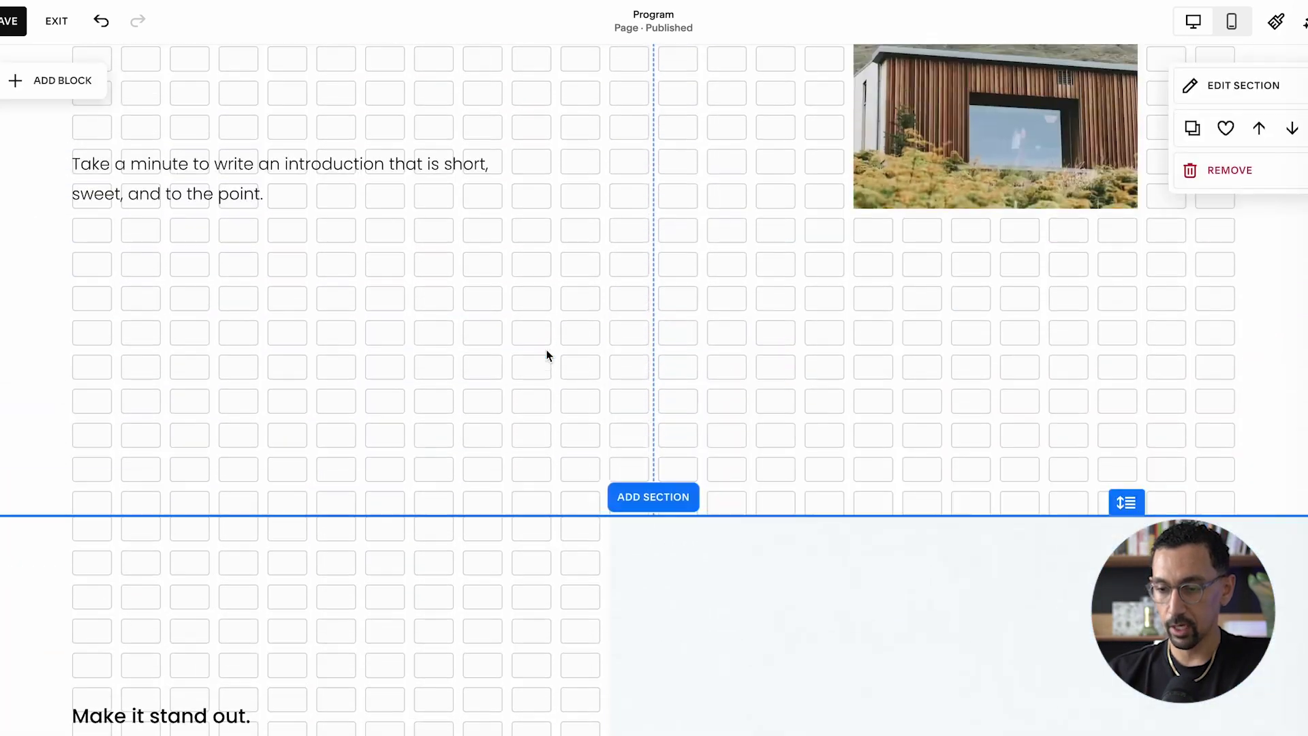
scroll(545, 350, "up", 2)
scroll(193, 195, "down", 1)
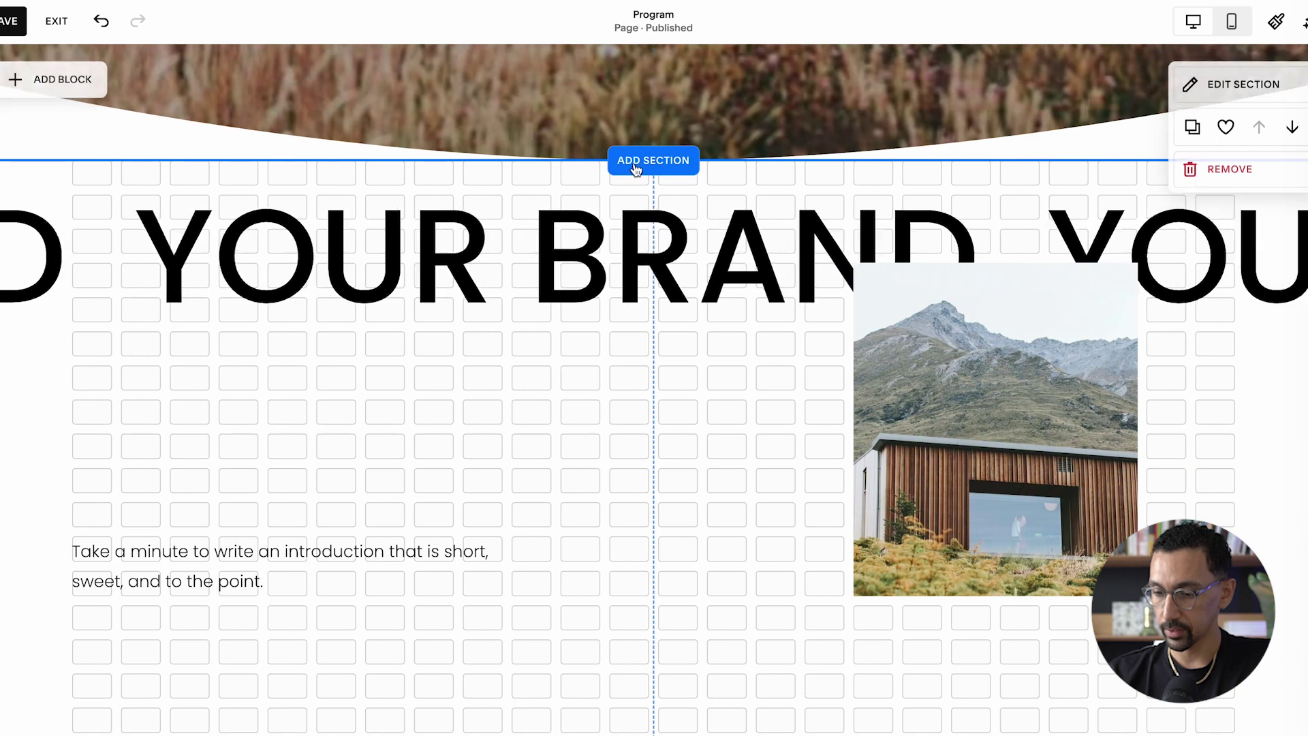
scroll(954, 205, "down", 1)
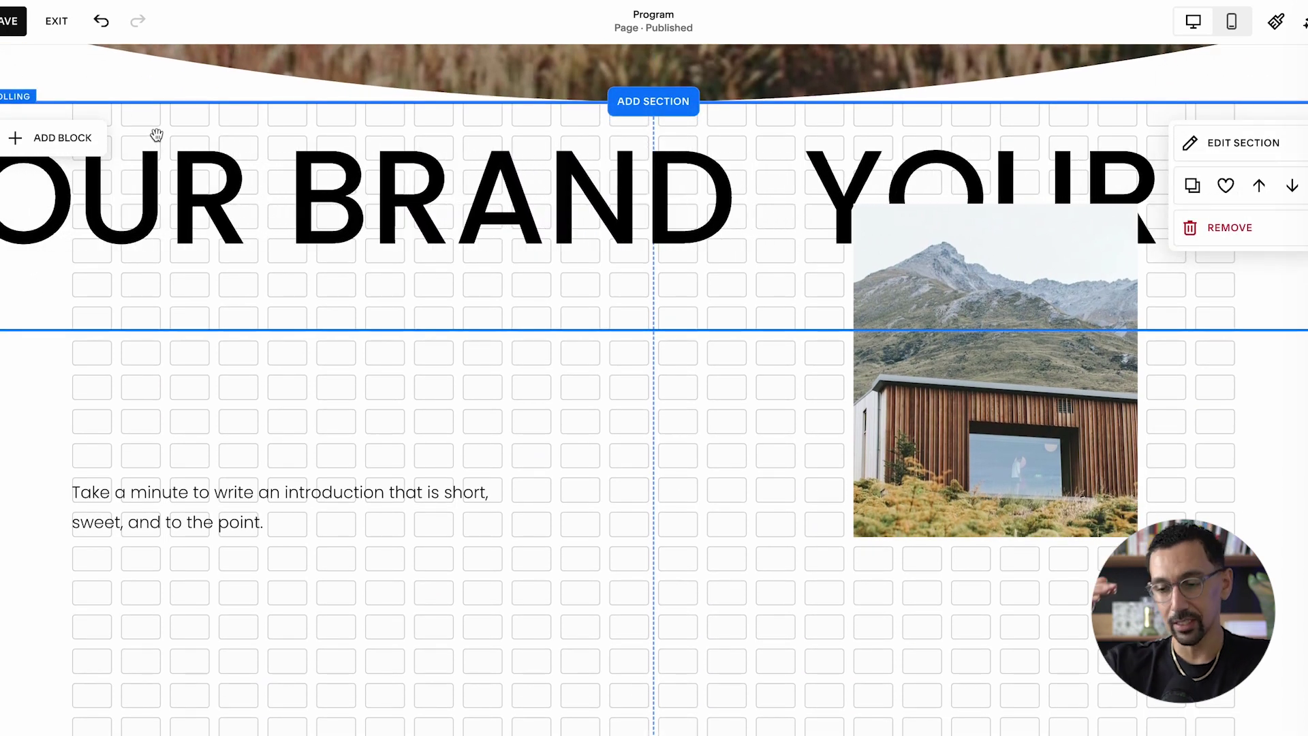
left_click(1257, 153)
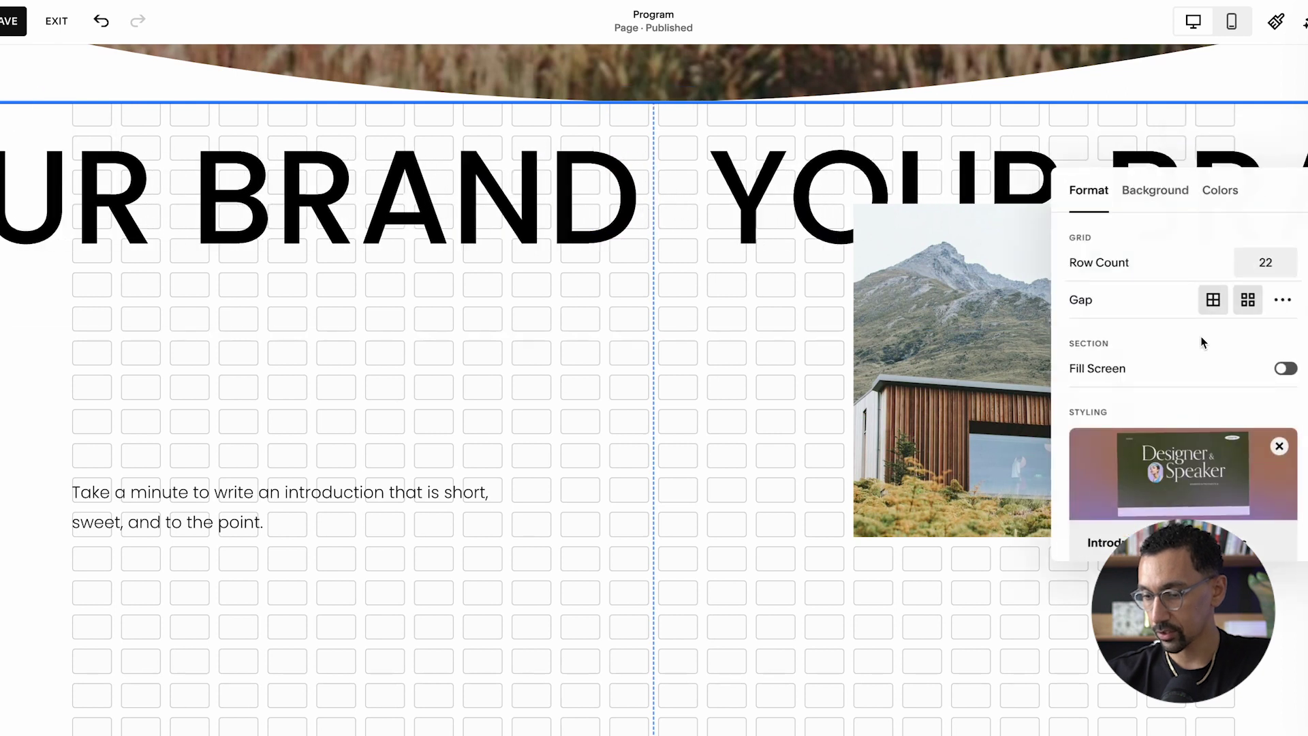
left_click(1287, 369)
left_click(1287, 369)
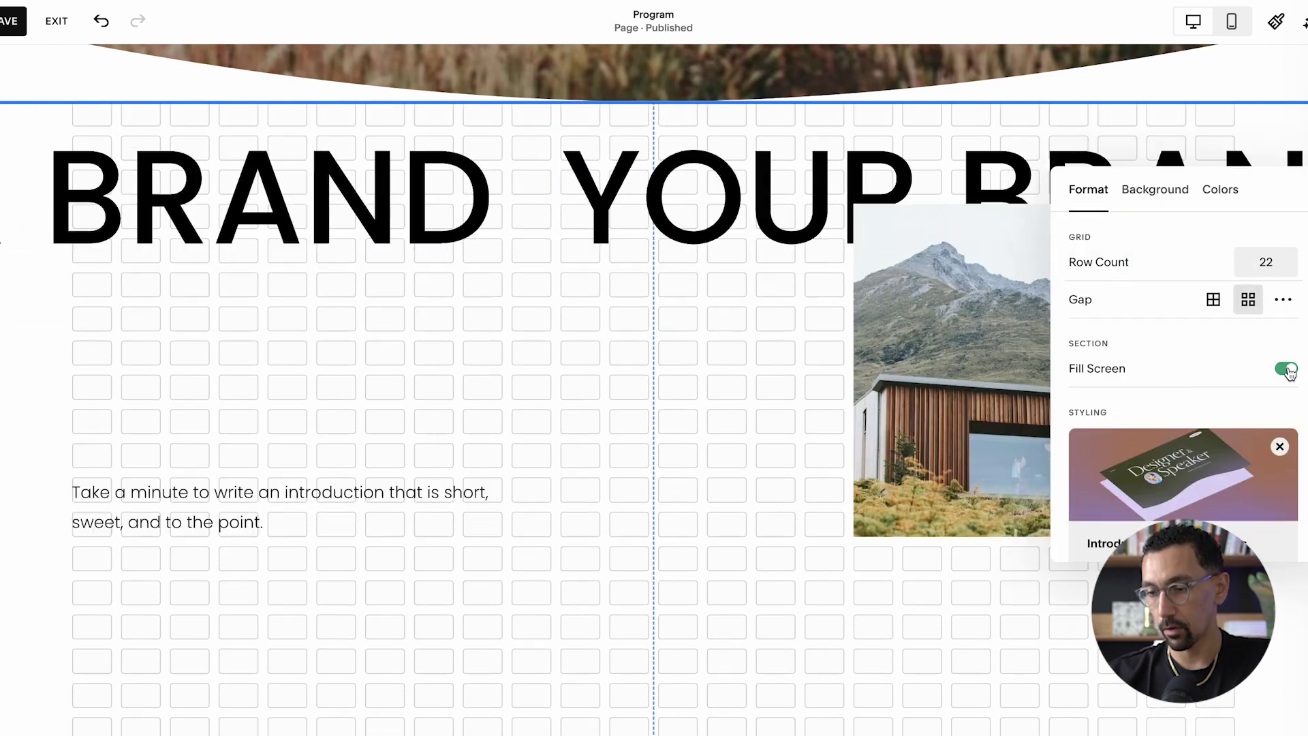
left_click(661, 428)
- Drag the brand section's height handle up to end just below the intro text
scroll(694, 484, "down", 3)
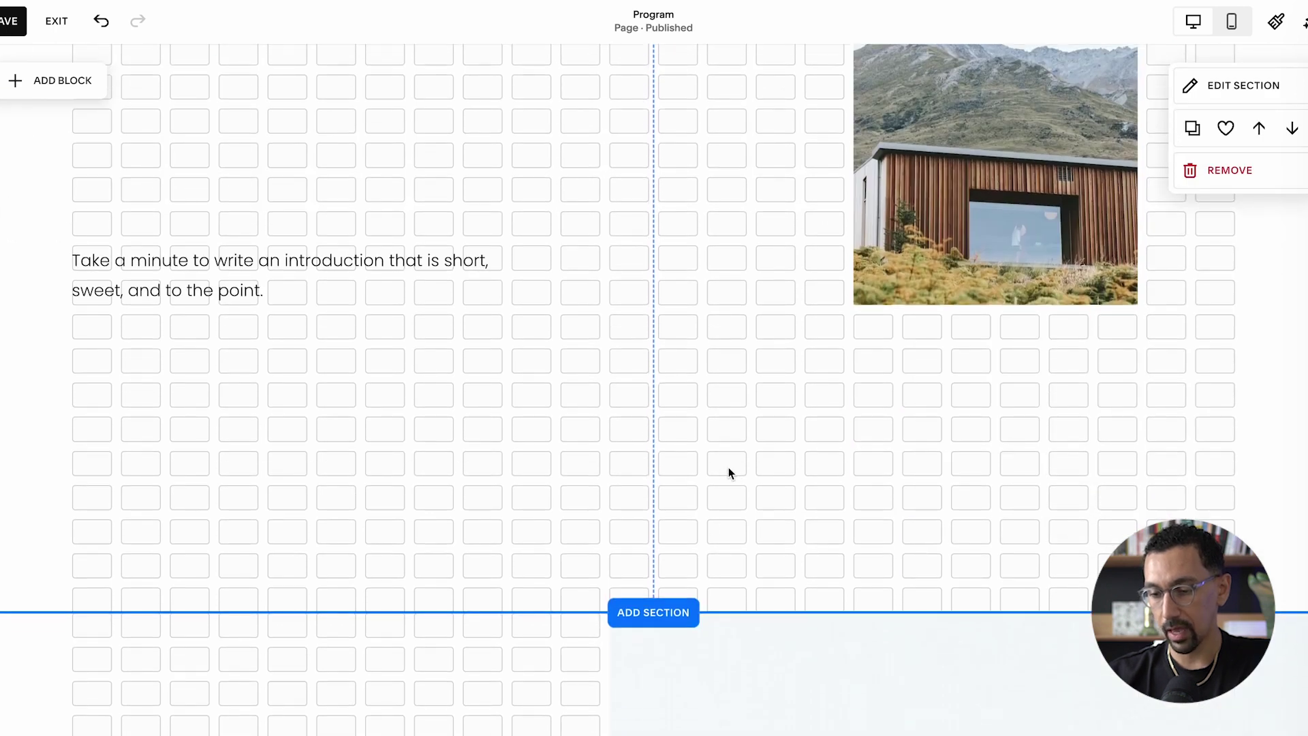
scroll(1128, 436, "down", 3)
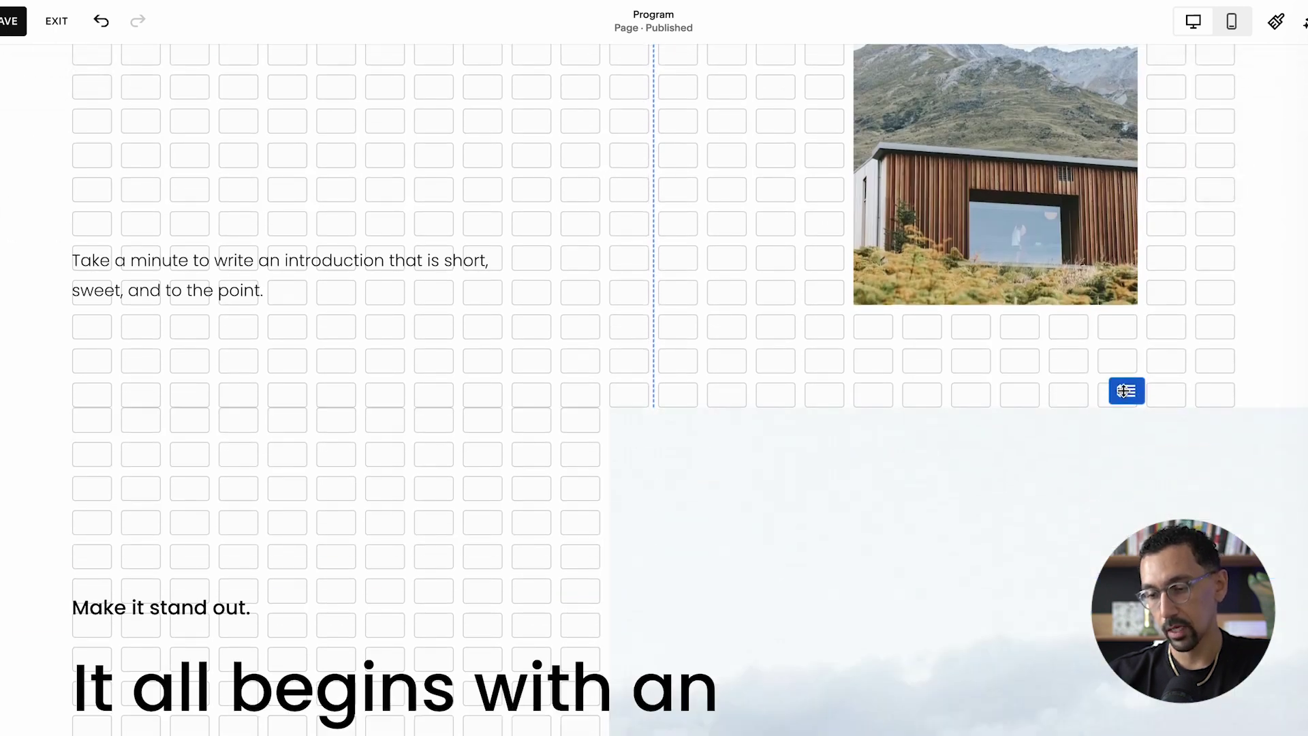
left_click_drag(1107, 348, 1098, 386)
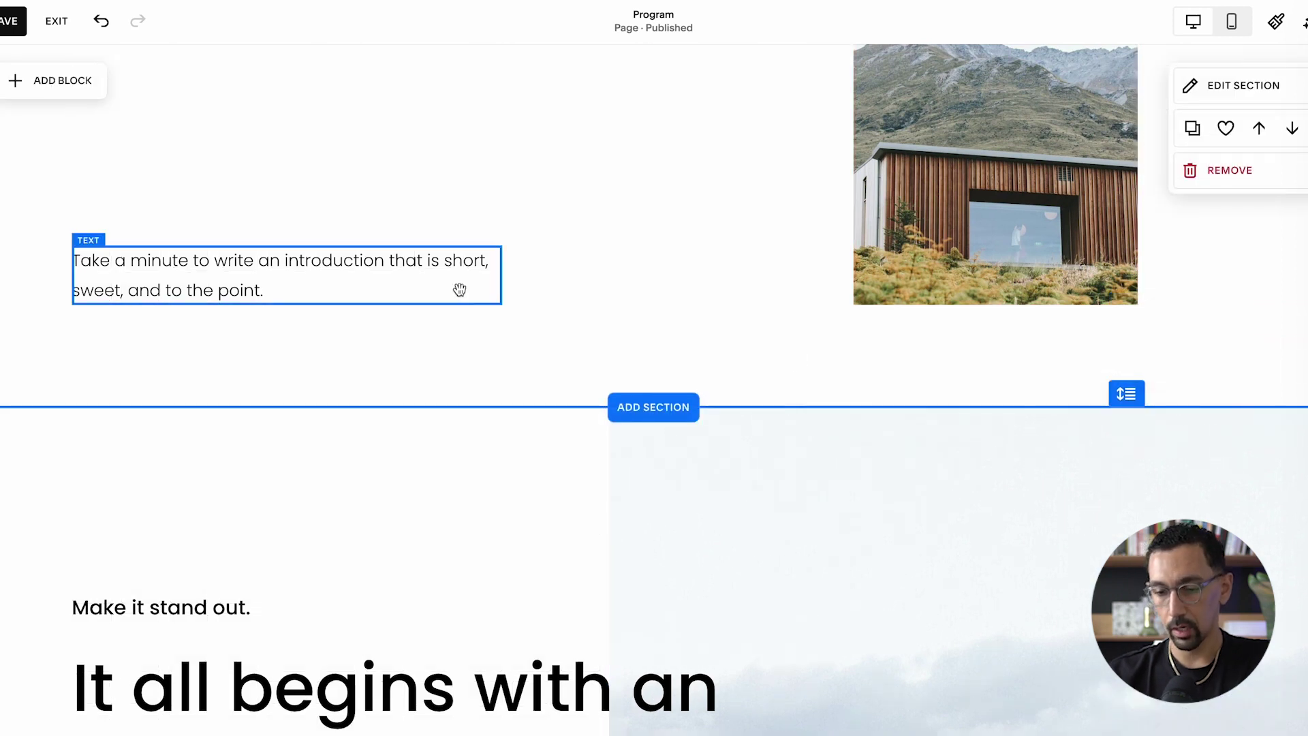
scroll(142, 394, "up", 4)
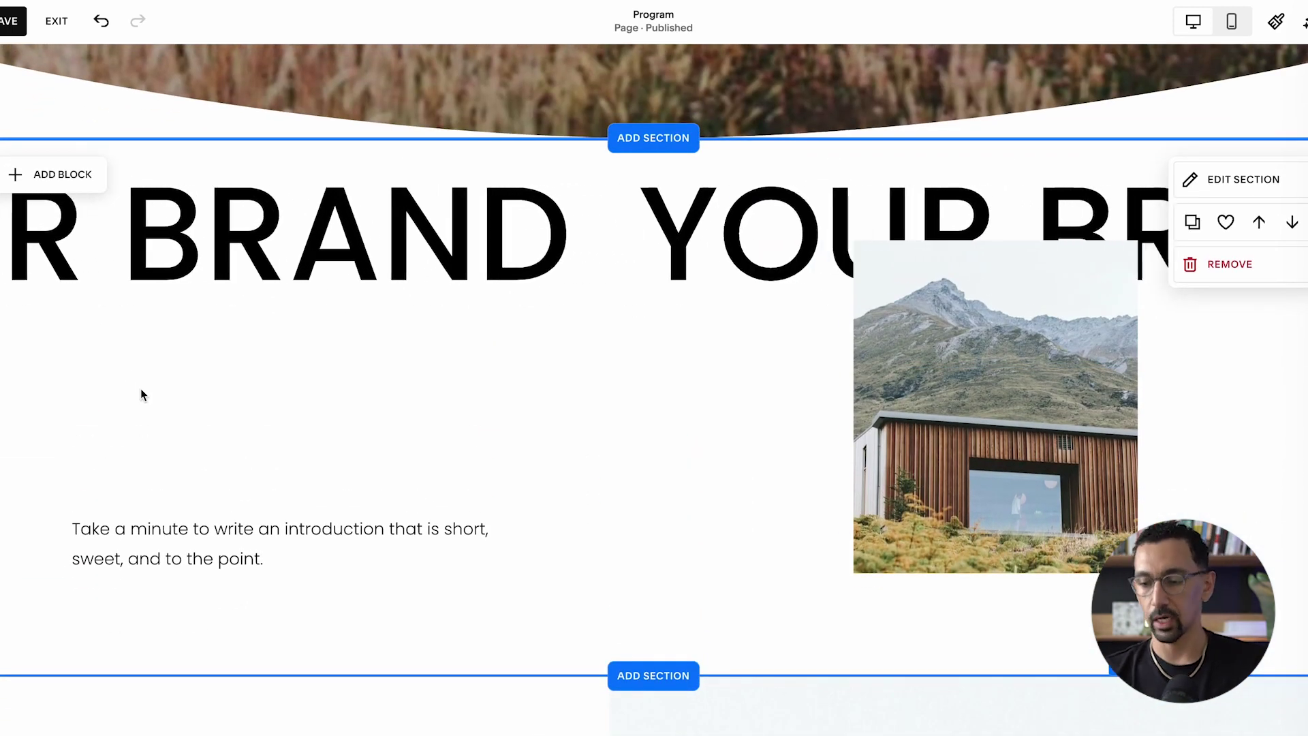
left_click(12, 21)
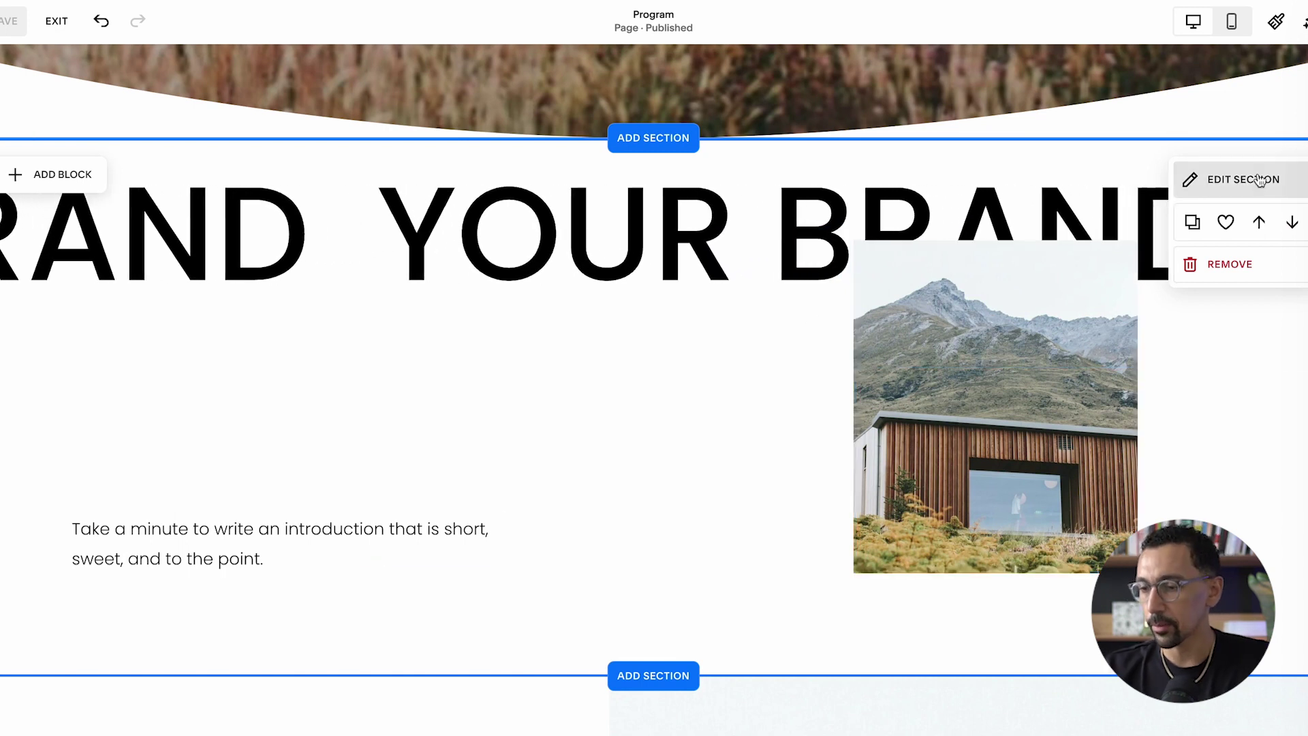
- In Mobile View, place the intro text above the cabin image and widen the image
left_click(1231, 19)
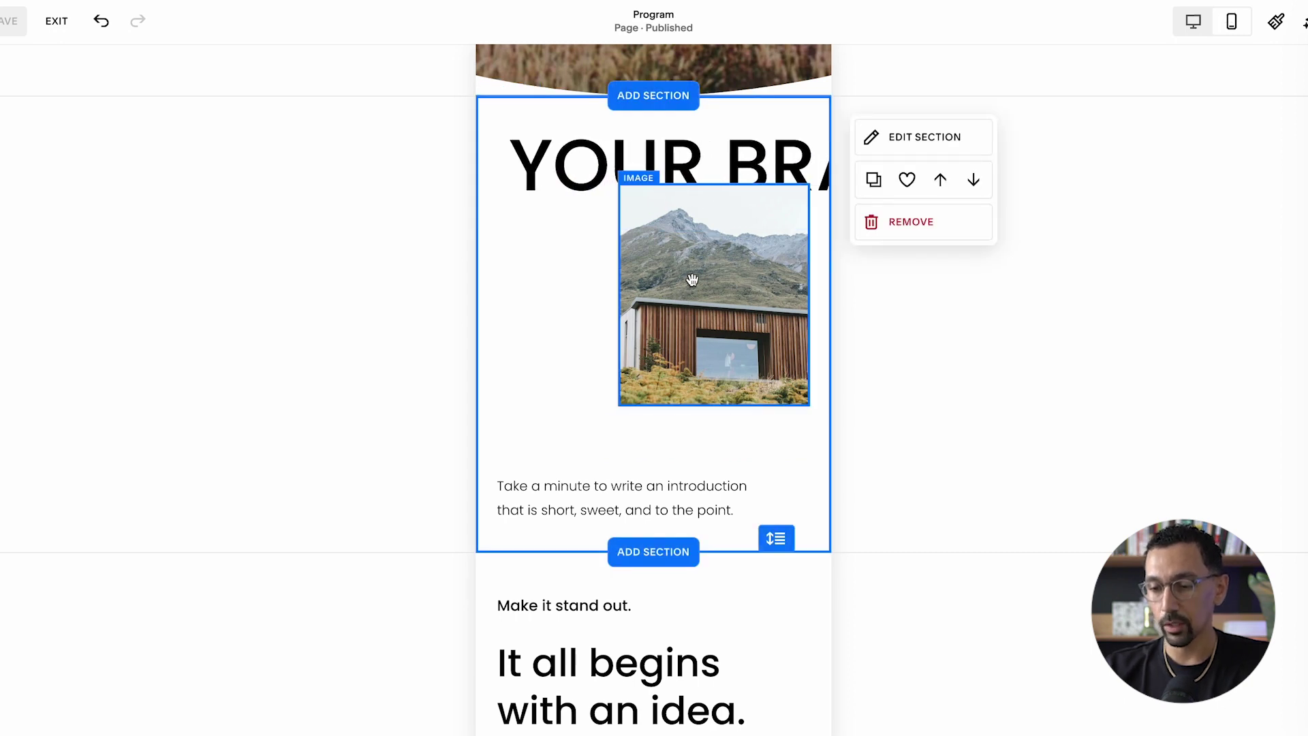
left_click_drag(692, 279, 702, 388)
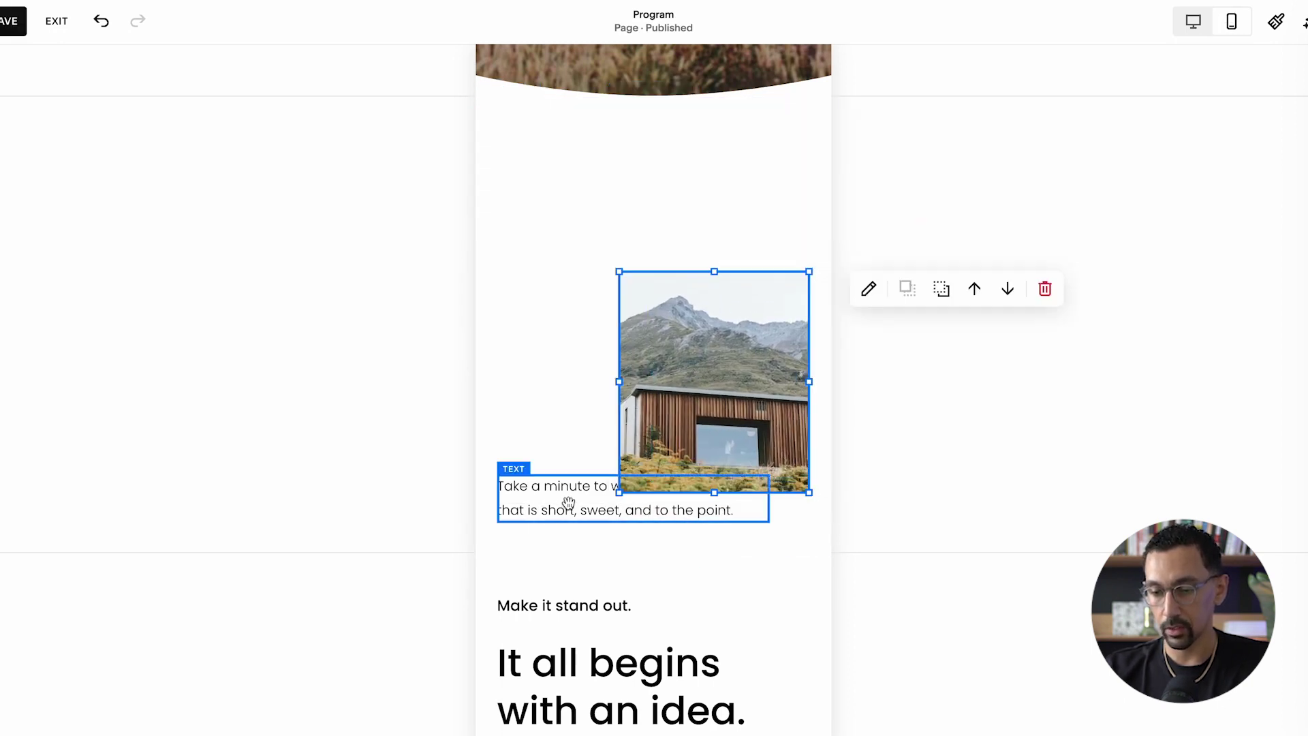
left_click_drag(568, 461, 576, 232)
left_click_drag(707, 353, 713, 359)
left_click_drag(770, 326, 743, 262)
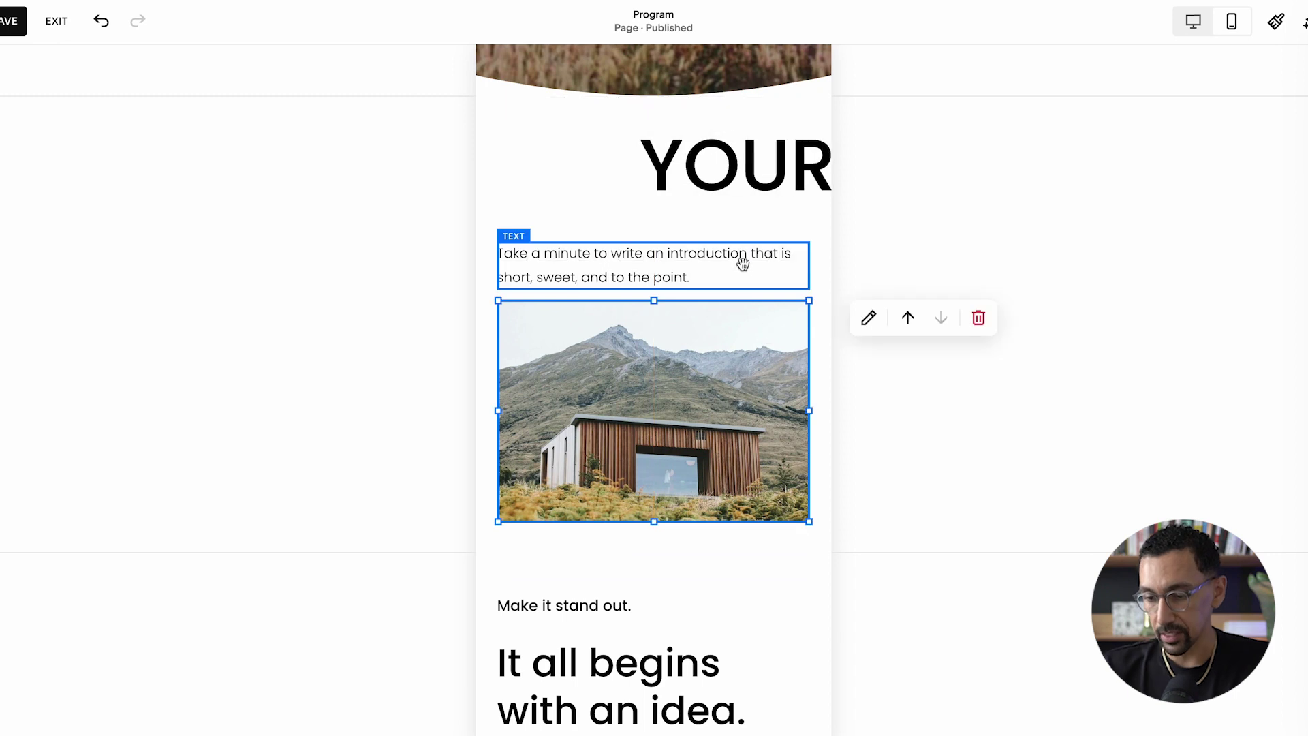
left_click_drag(727, 338, 704, 359)
scroll(701, 336, "down", 2)
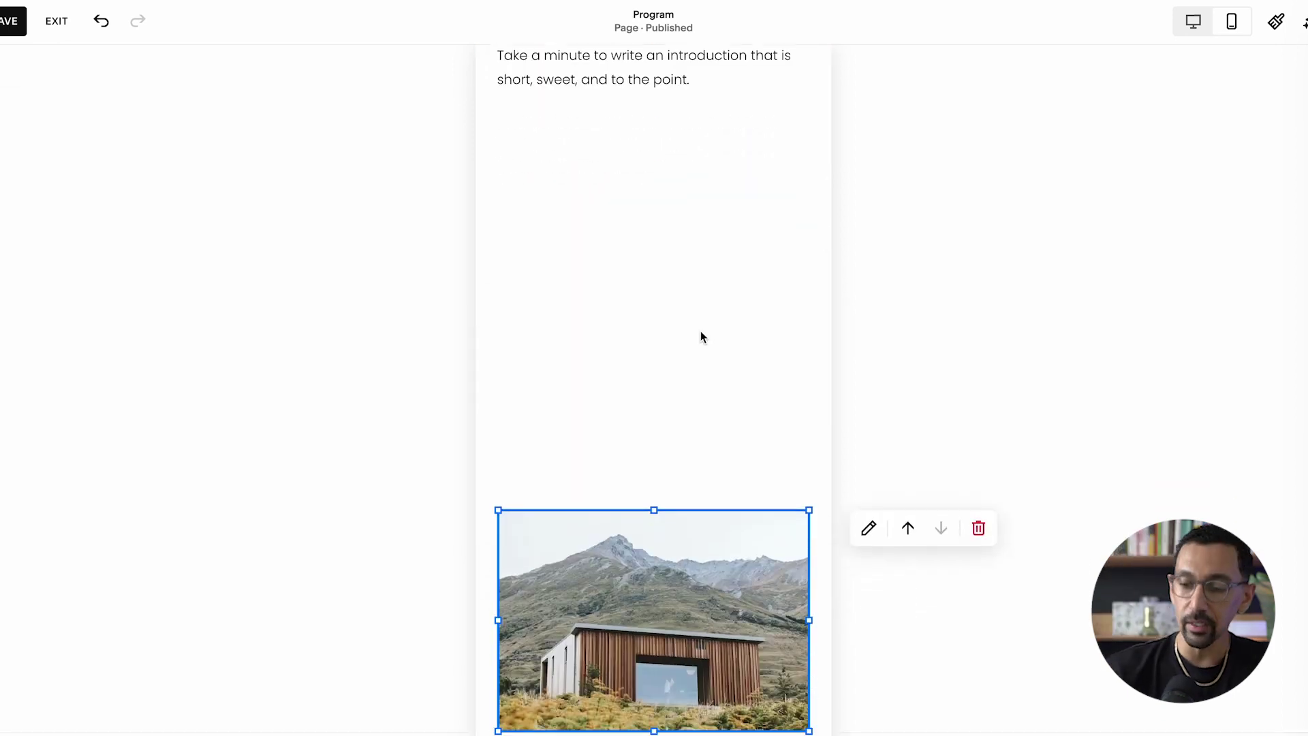
scroll(670, 272, "up", 2)
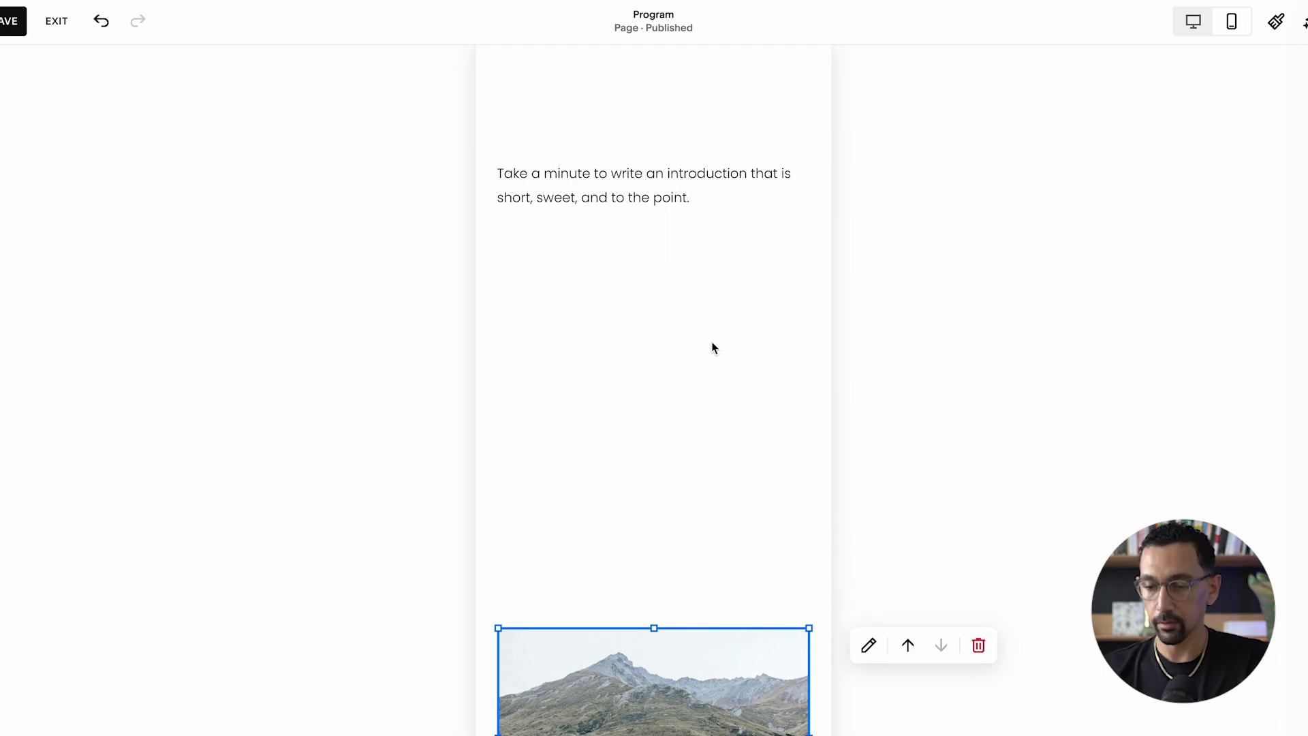
- Collapse the empty space below the cabin image, then return to Desktop View
left_click(702, 345)
scroll(702, 347, "up", 2)
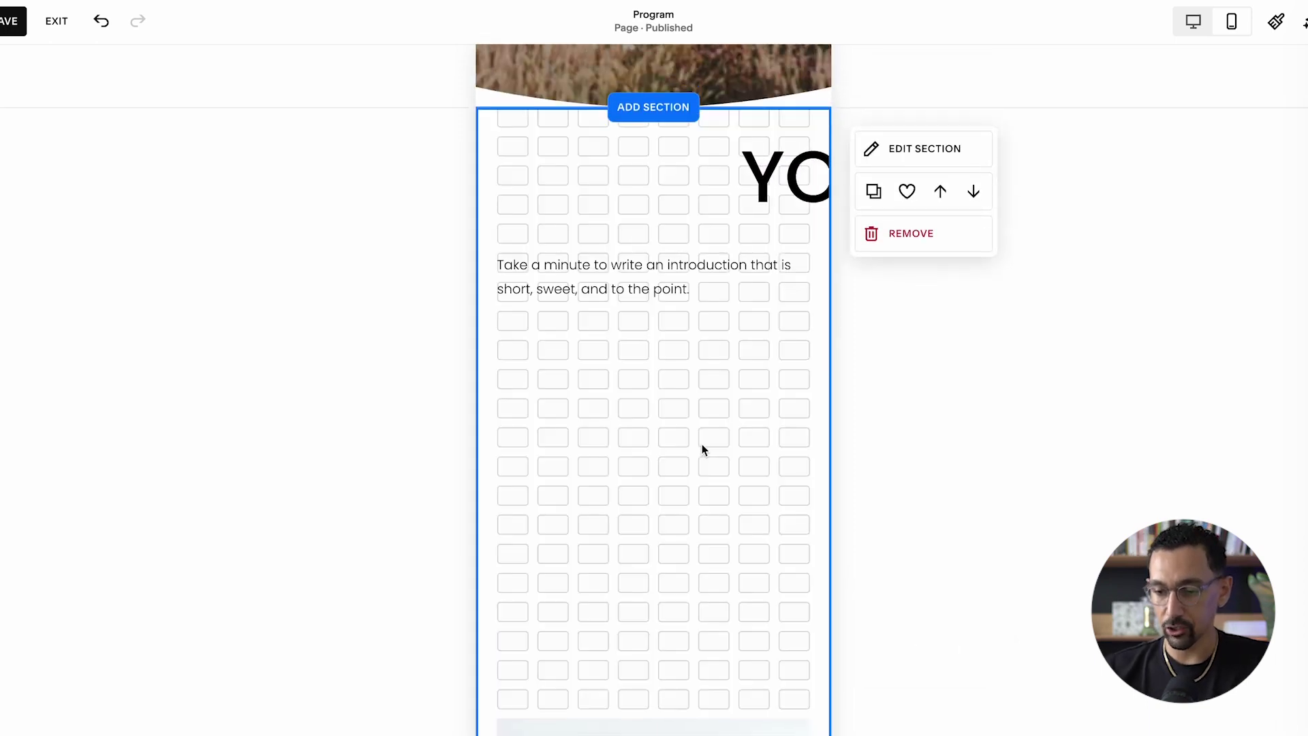
scroll(704, 371, "down", 3)
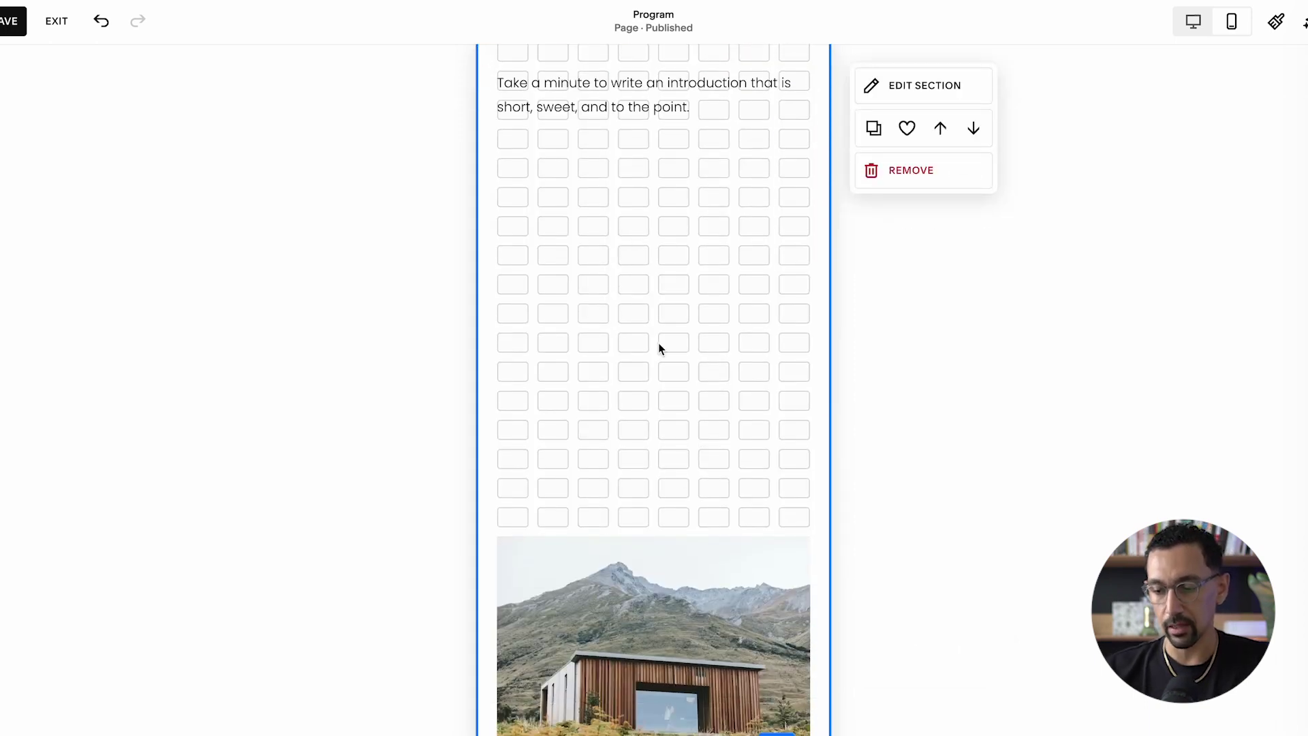
scroll(715, 443, "down", 3)
left_click(768, 464)
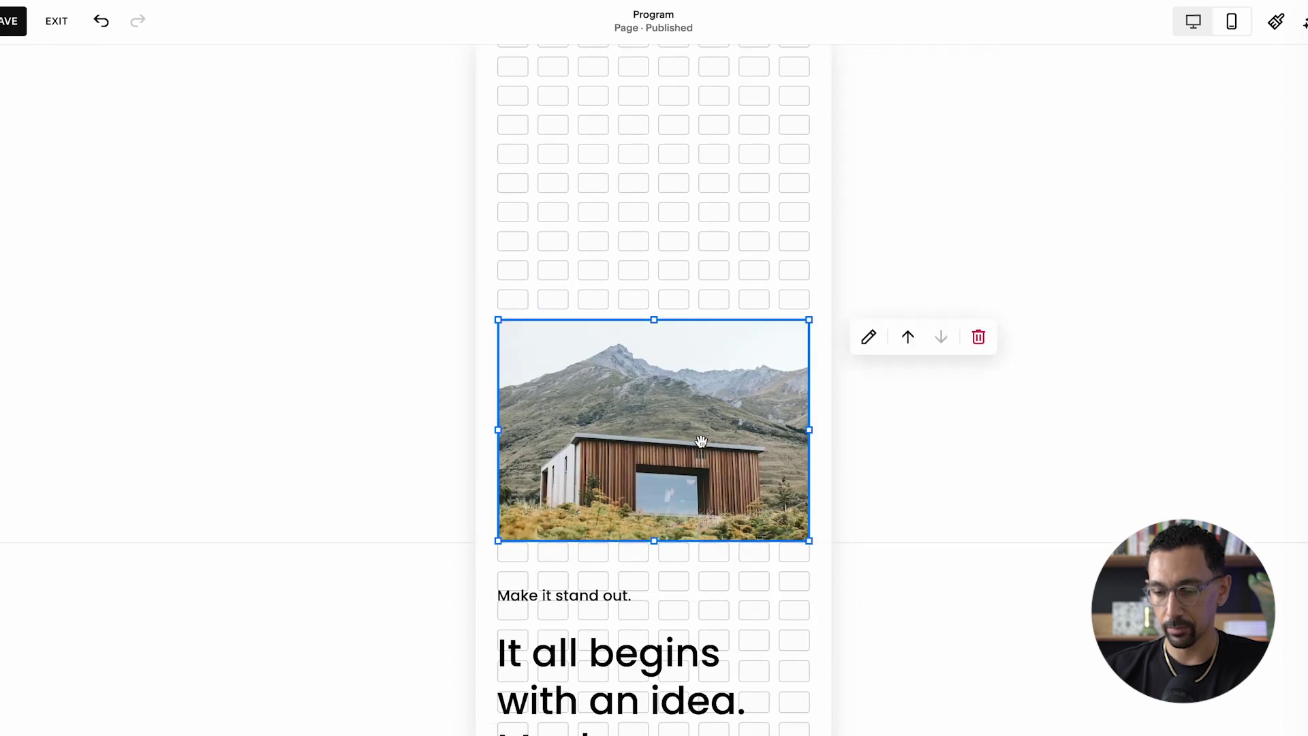
scroll(702, 436, "up", 3)
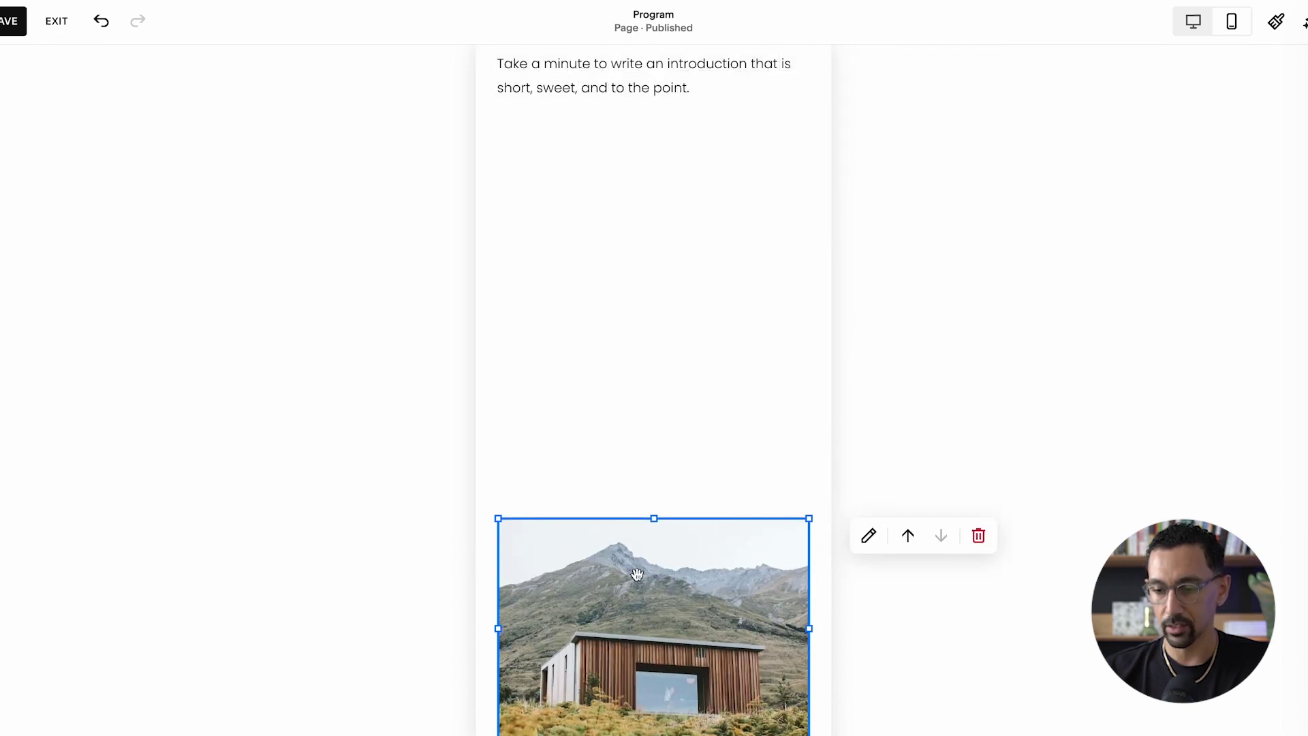
left_click_drag(637, 575, 631, 182)
scroll(678, 470, "down", 1)
left_click_drag(779, 622, 785, 176)
left_click(785, 176)
scroll(714, 176, "up", 2)
scroll(617, 172, "up", 2)
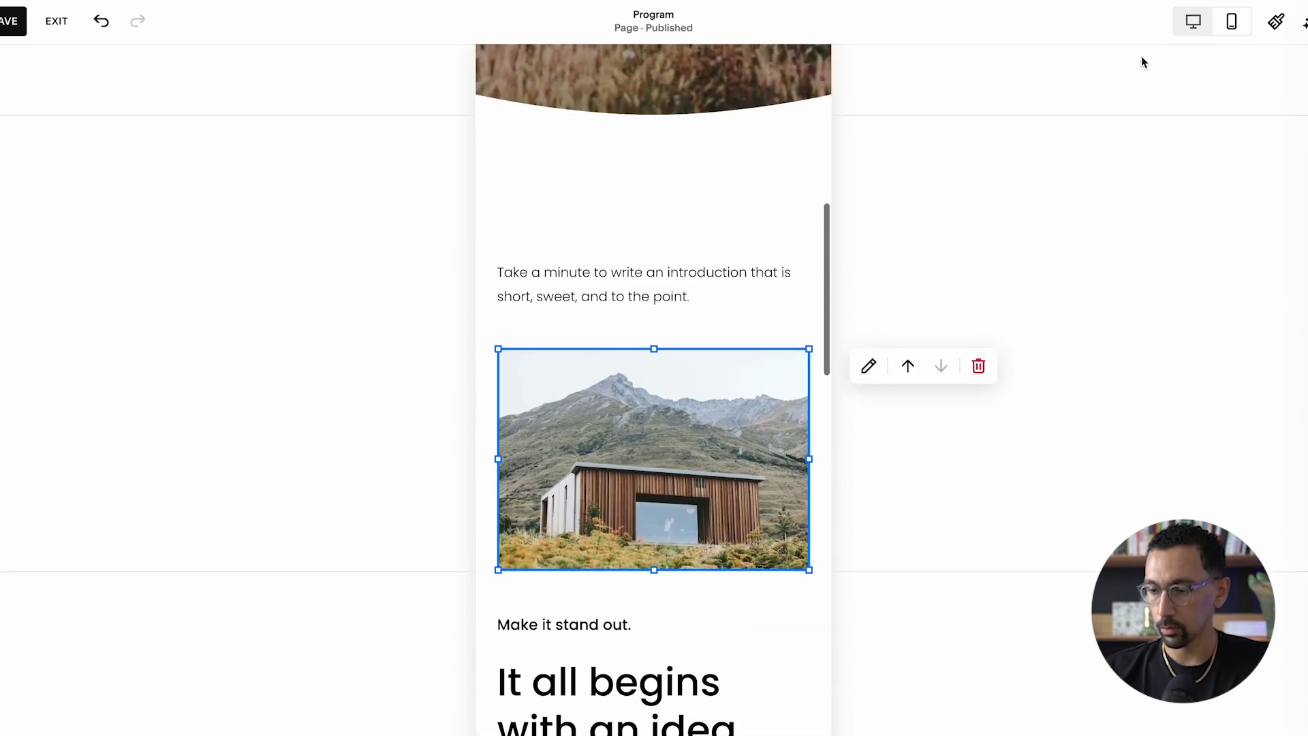
left_click(1191, 22)
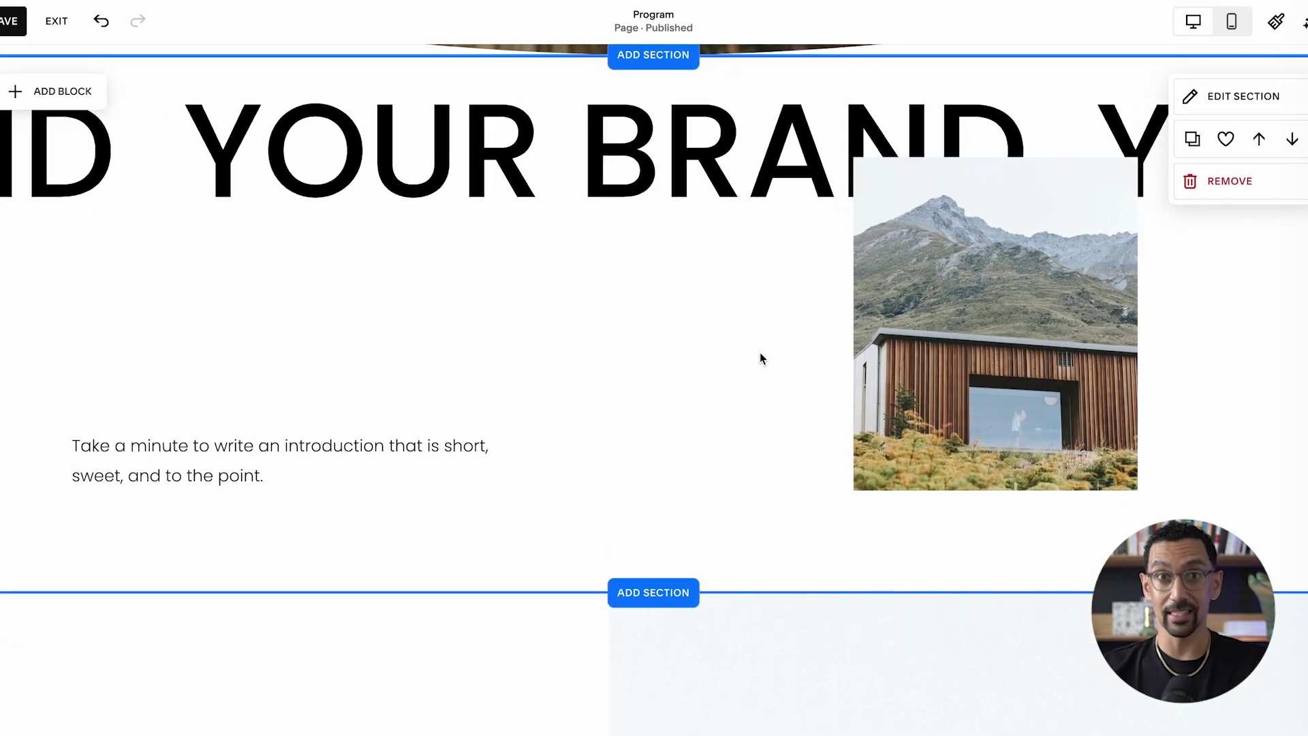
- Switch to Mobile View to preview the intro text stacked above the cabin image
left_click(1232, 24)
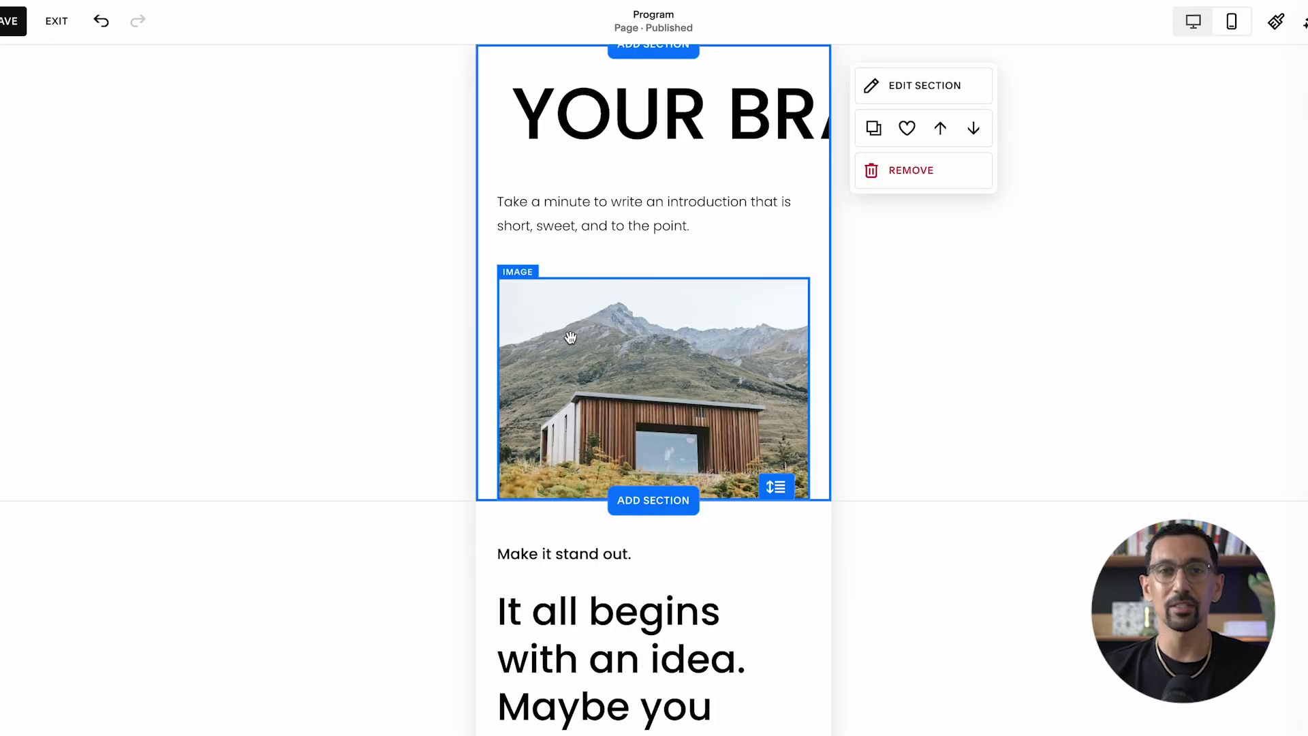